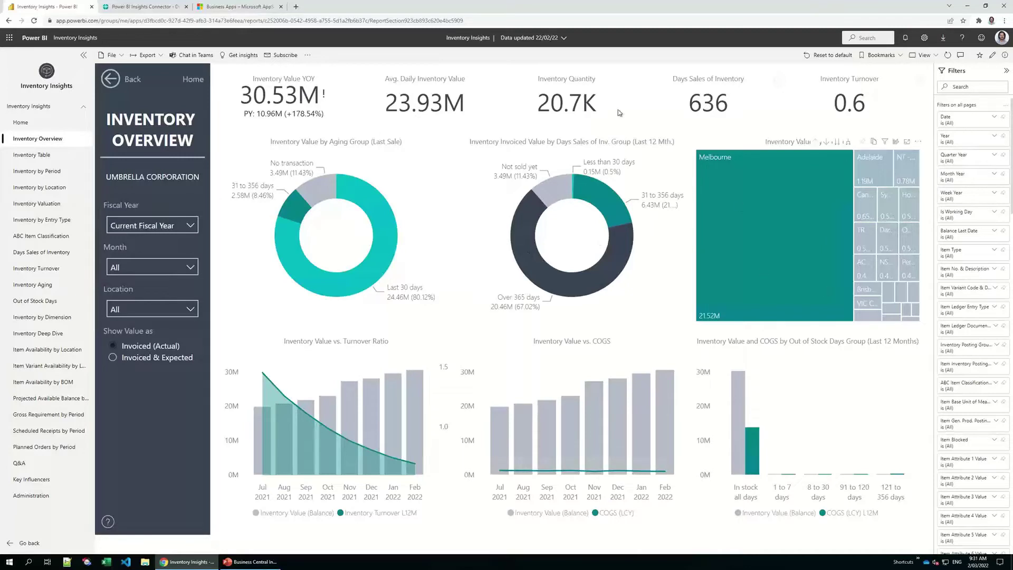
Cross-filter the Inventory Overview by Melbourne in the location treemap and clear the selection again.
{"action": "left_click", "coordinate": [749, 186]}
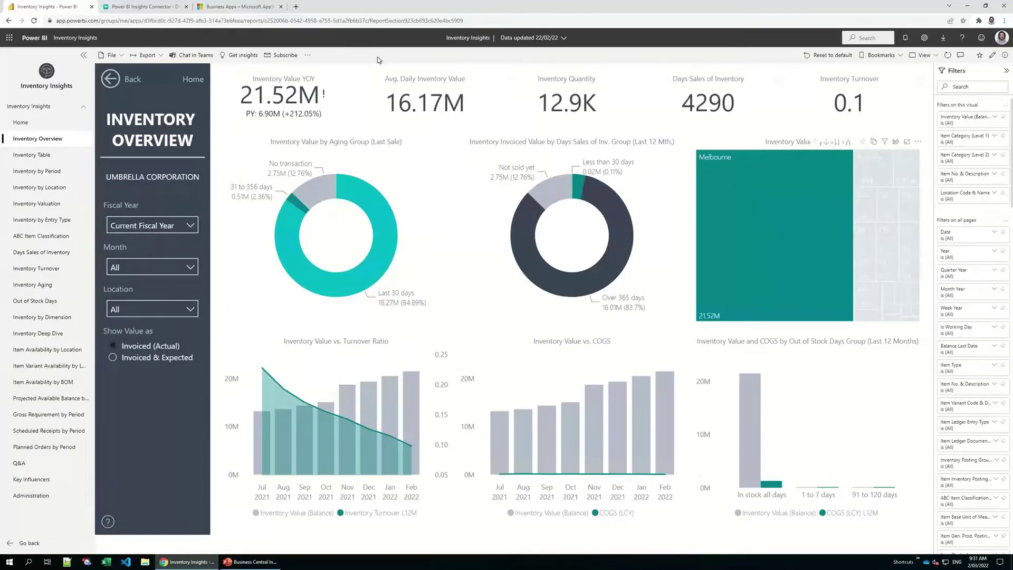
{"action": "left_click", "coordinate": [791, 244]}
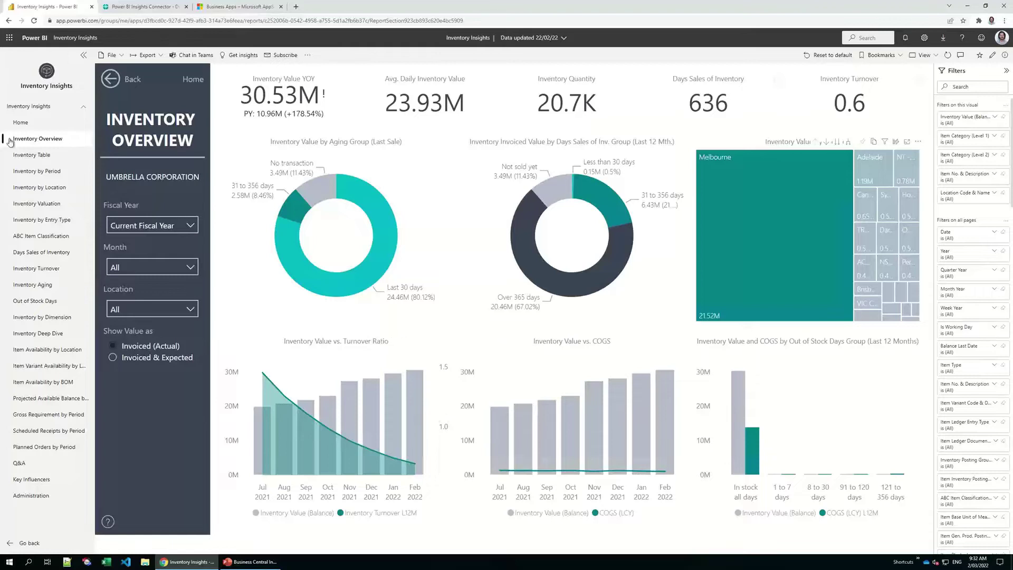
Open the Inventory by Period page and look through its list of selectable measures.
{"action": "left_click", "coordinate": [54, 174]}
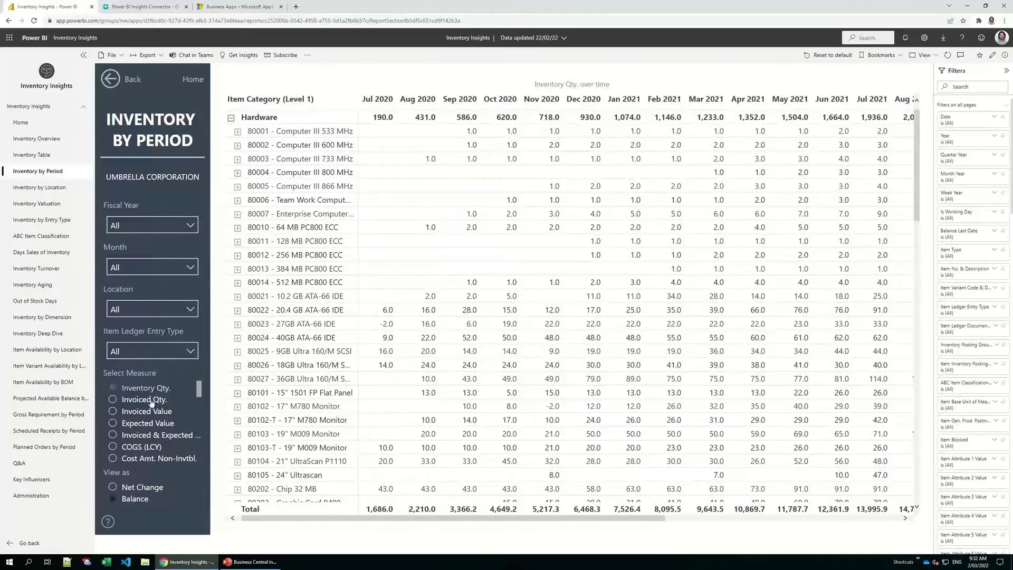
{"action": "scroll", "coordinate": [158, 427], "scroll_direction": "down", "scroll_amount": 3}
{"action": "scroll", "coordinate": [161, 435], "scroll_direction": "up", "scroll_amount": 3}
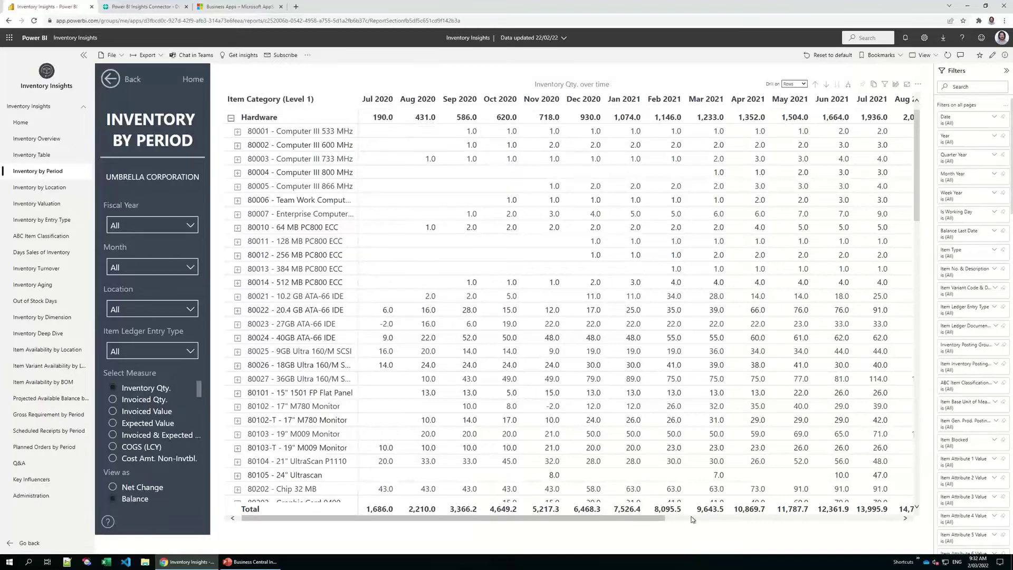
Set the Inventory Qty. over time matrix to drill on columns and expand the periods down to weeks.
{"action": "scroll", "coordinate": [723, 518], "scroll_direction": "right", "scroll_amount": 1}
{"action": "left_click", "coordinate": [755, 517]}
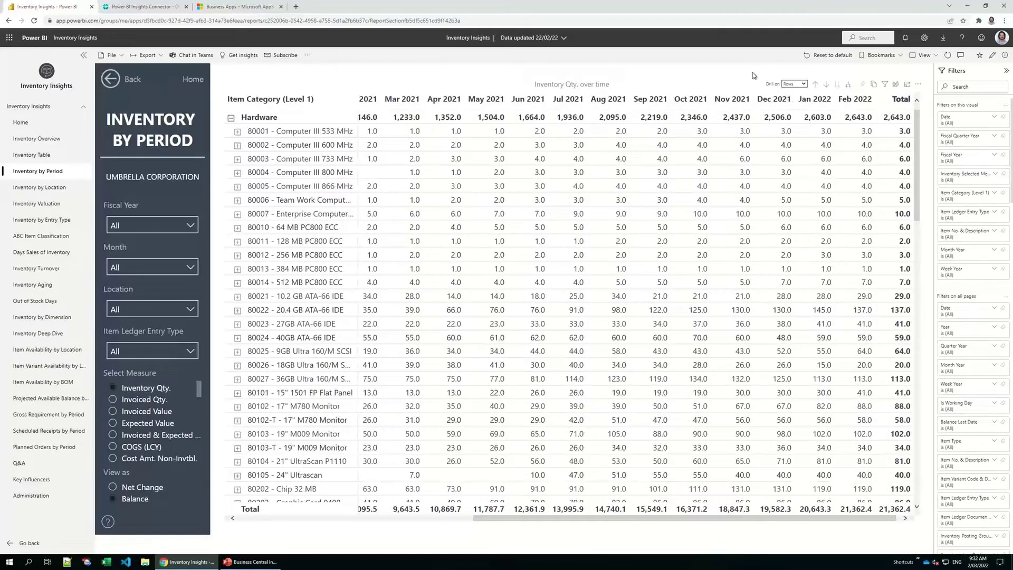
{"action": "key", "text": "Down"}
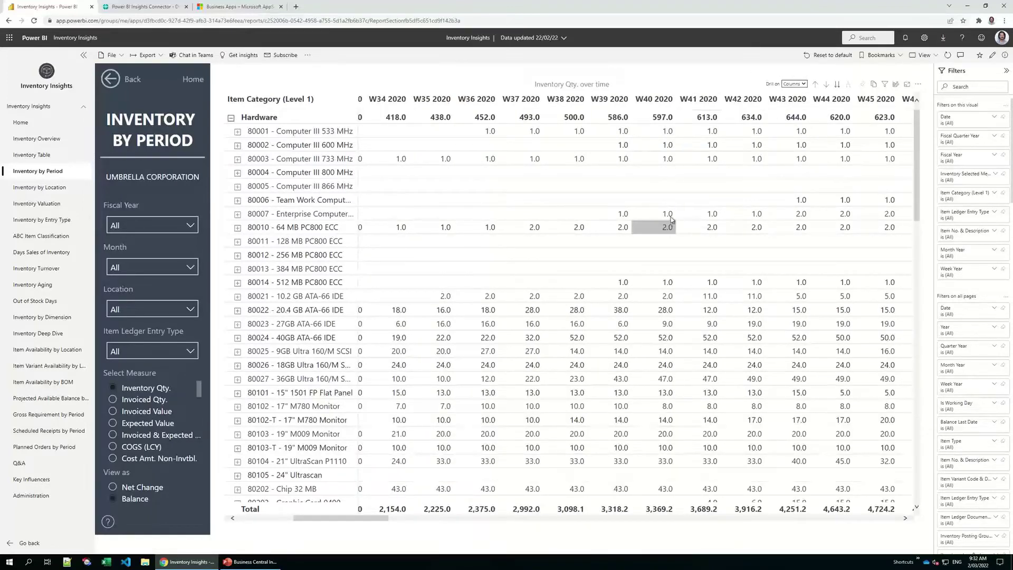
View the weekly inventory quantity matrix in focus mode, look across its weeks, and return to the report.
{"action": "left_click", "coordinate": [908, 85]}
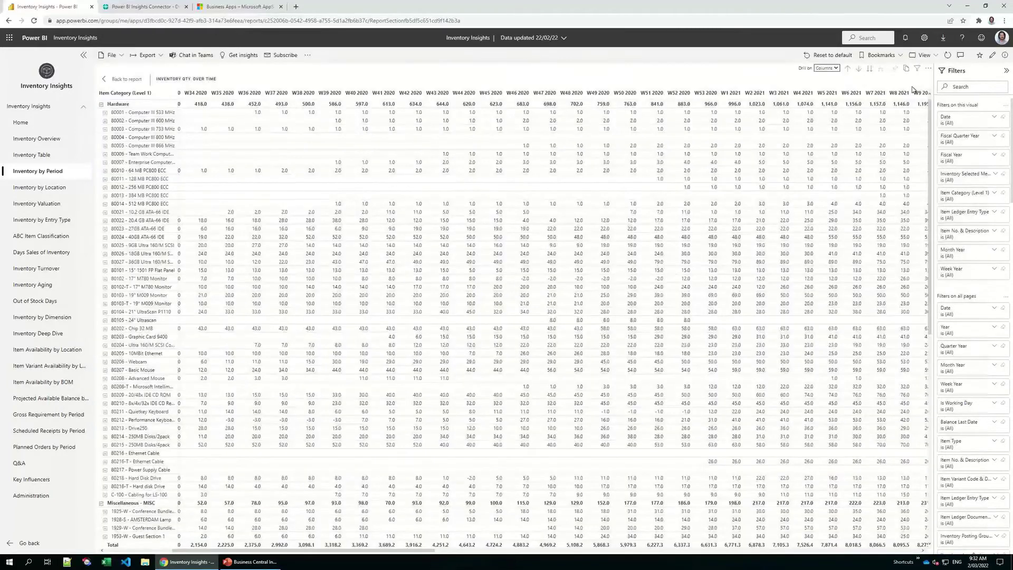
{"action": "left_click_drag", "start_coordinate": [415, 547], "coordinate": [125, 86]}
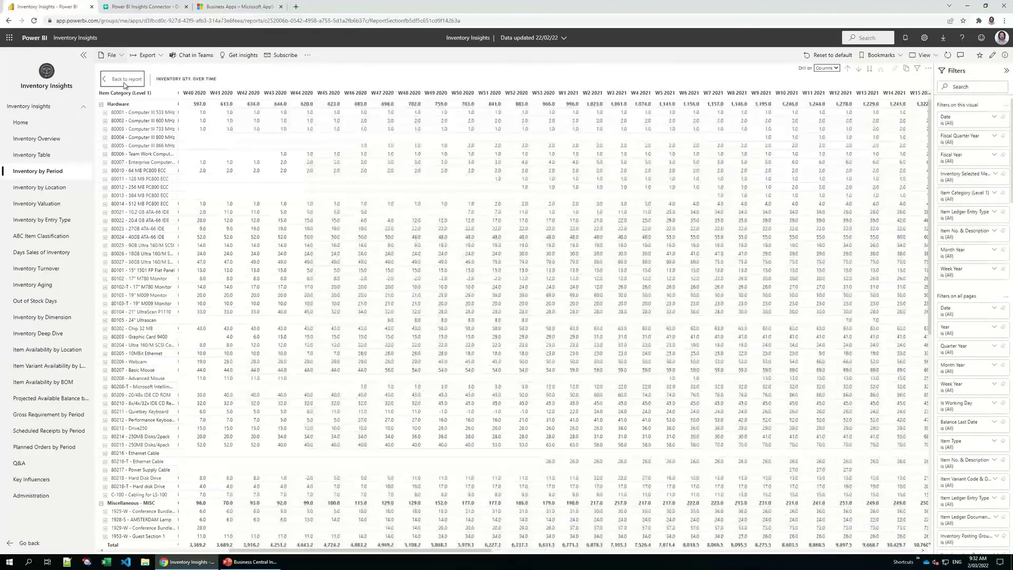
{"action": "left_click", "coordinate": [124, 83]}
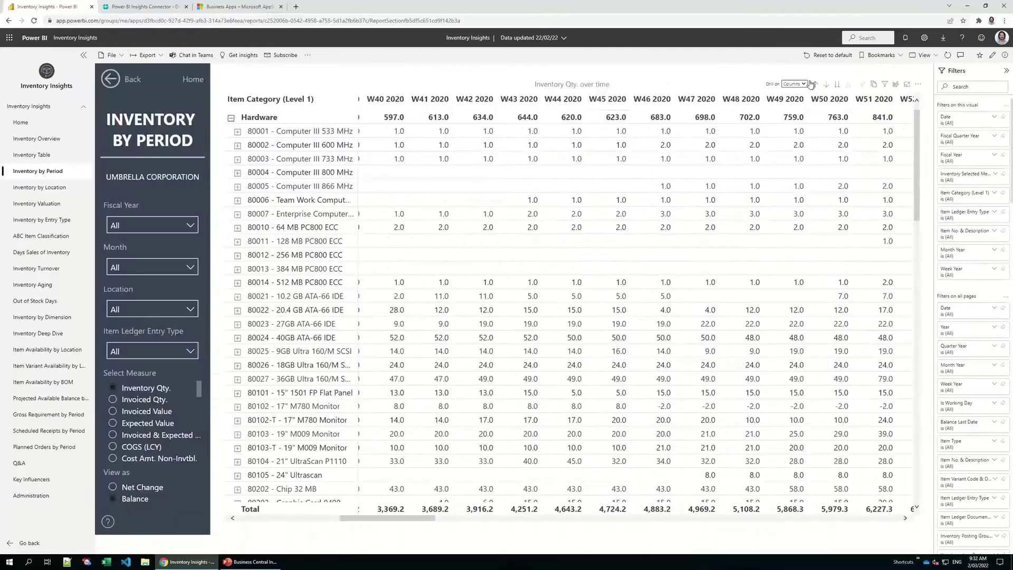
Switch the matrix measure to Invoiced Value, and filter the location to Melbourne before resetting it to All.
{"action": "left_click", "coordinate": [136, 411]}
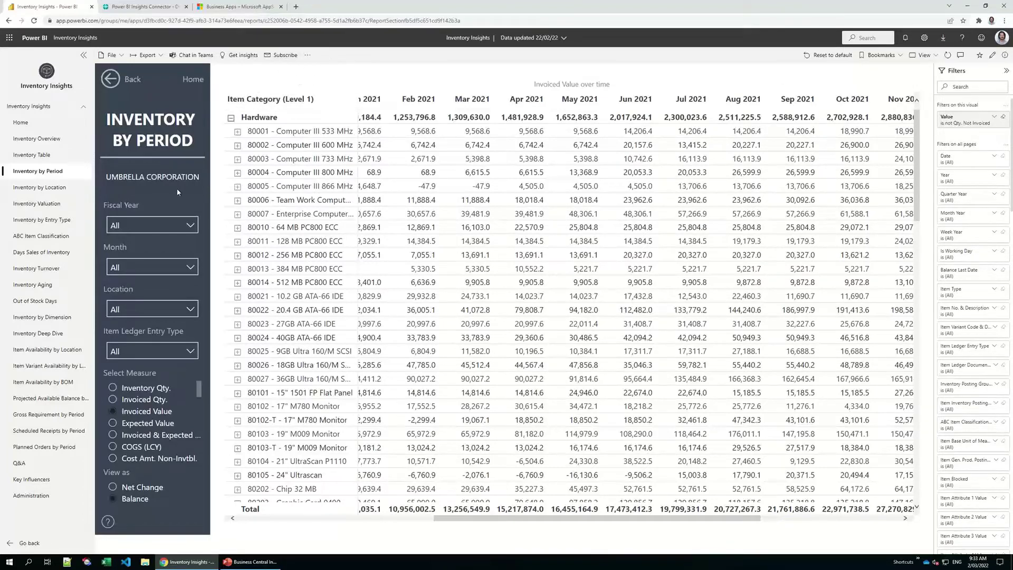
{"action": "left_click", "coordinate": [154, 310]}
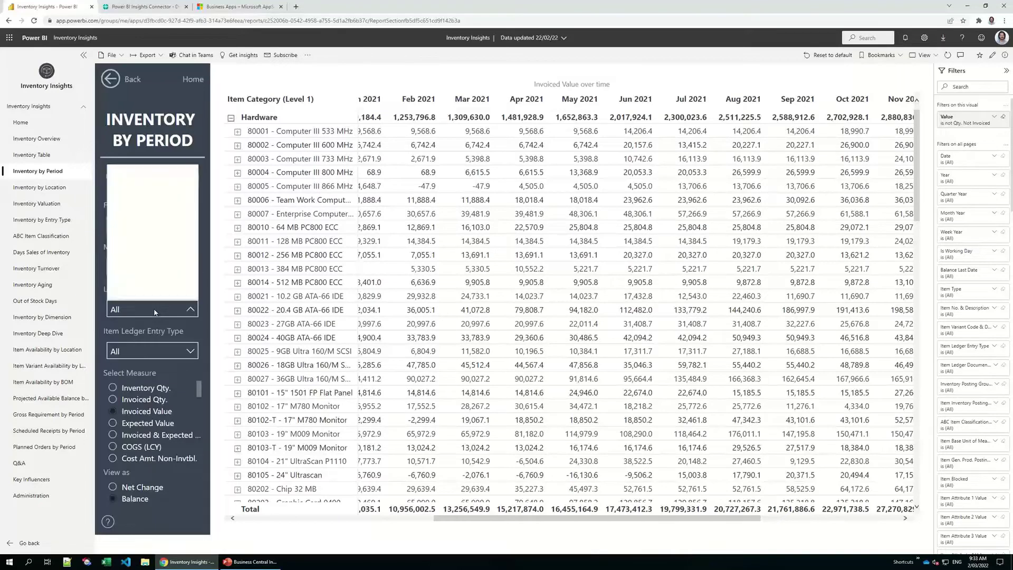
{"action": "left_click", "coordinate": [140, 259]}
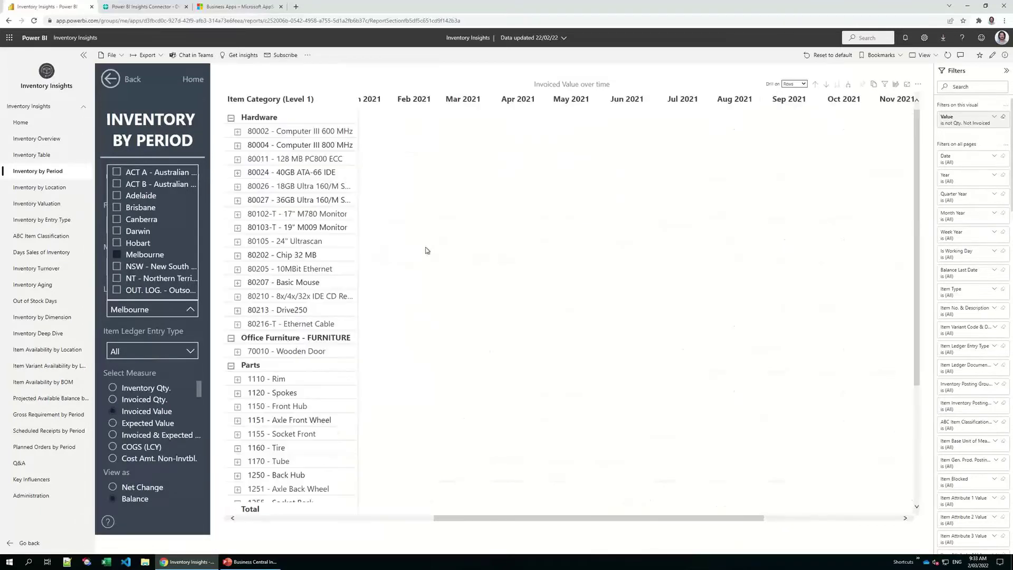
{"action": "left_click", "coordinate": [158, 255]}
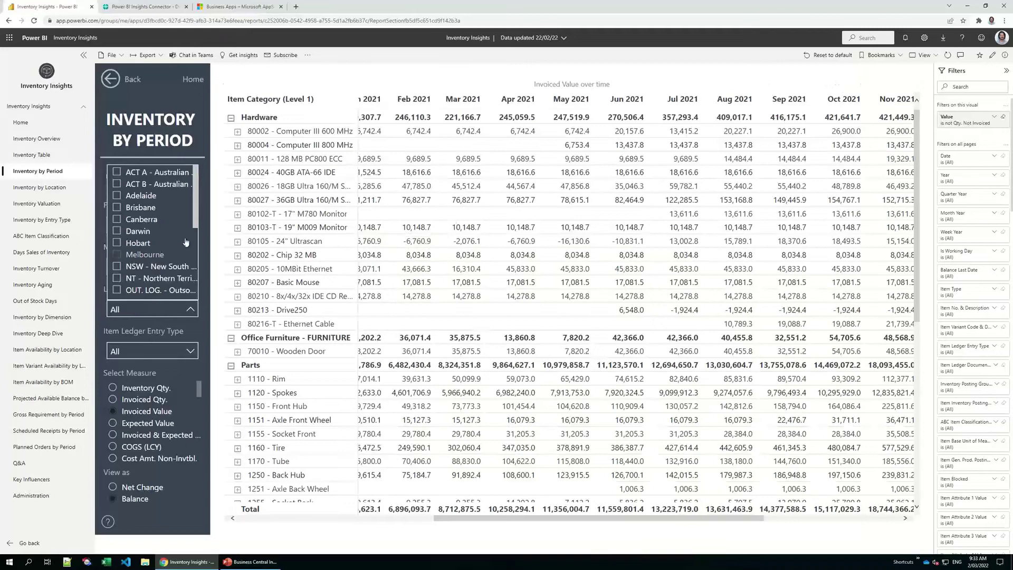
{"action": "left_click", "coordinate": [214, 233]}
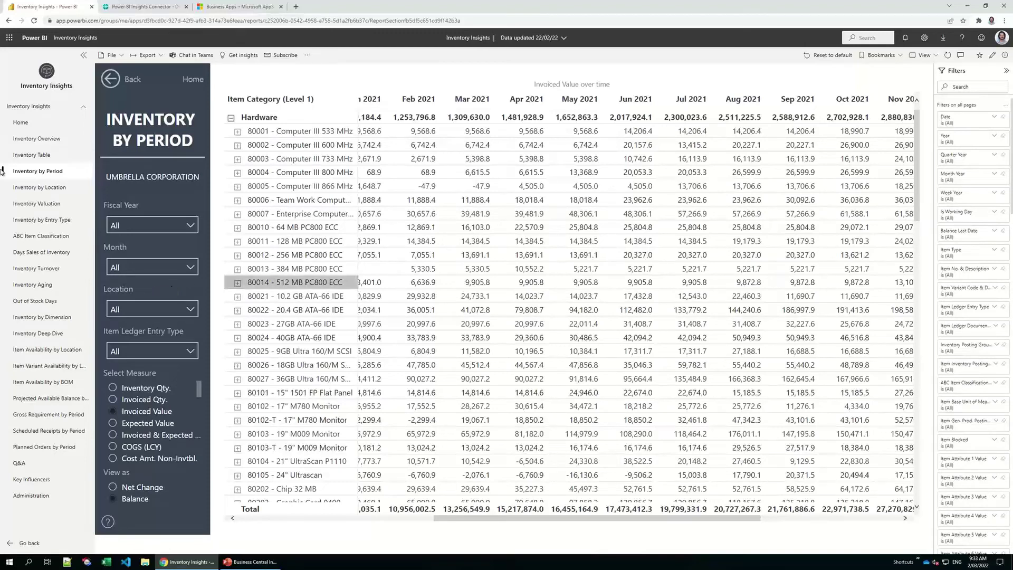
Open the Inventory Valuation page and check its starting and ending date fields.
{"action": "left_click", "coordinate": [55, 210]}
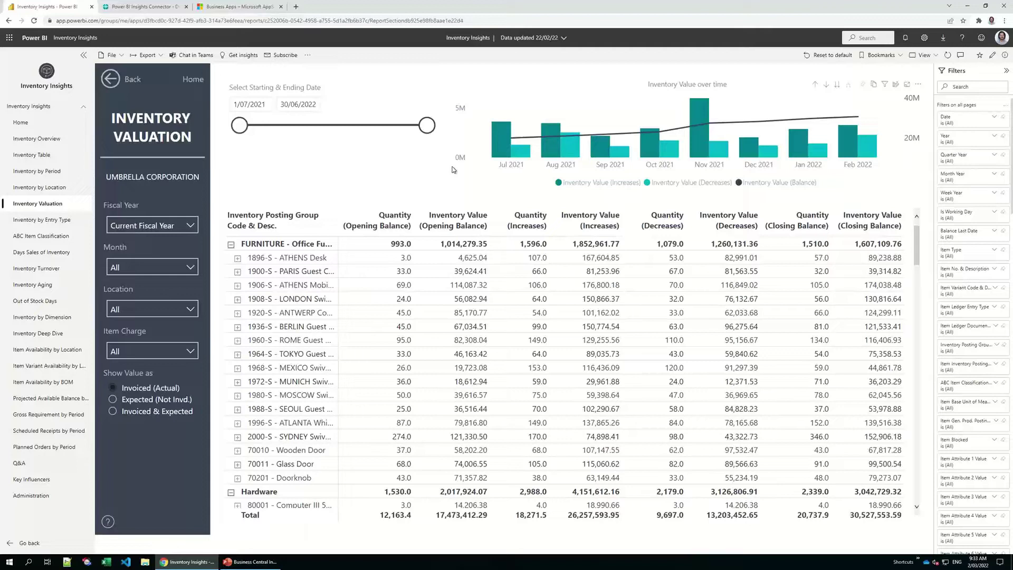
{"action": "left_click", "coordinate": [251, 104]}
{"action": "left_click", "coordinate": [306, 107]}
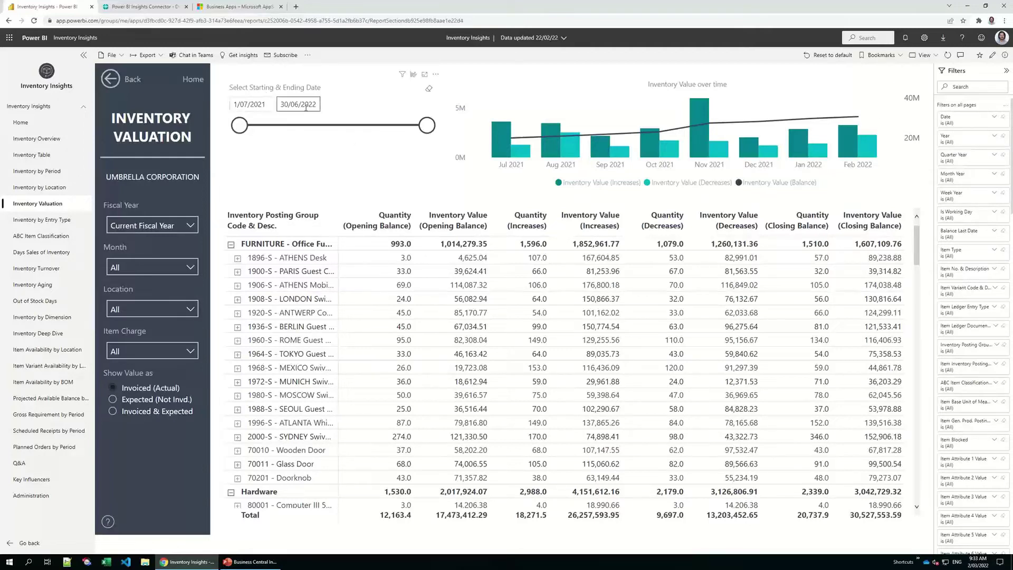
{"action": "left_click", "coordinate": [259, 107]}
{"action": "left_click", "coordinate": [307, 105]}
Examine the opening balance, increases, decreases and closing balance columns of the inventory valuation table.
{"action": "key", "text": "Tab"}
{"action": "key", "text": "Right"}
{"action": "key", "text": "Left"}
{"action": "key", "text": "Right"}
{"action": "key", "text": "Left"}
{"action": "key", "text": "Right"}
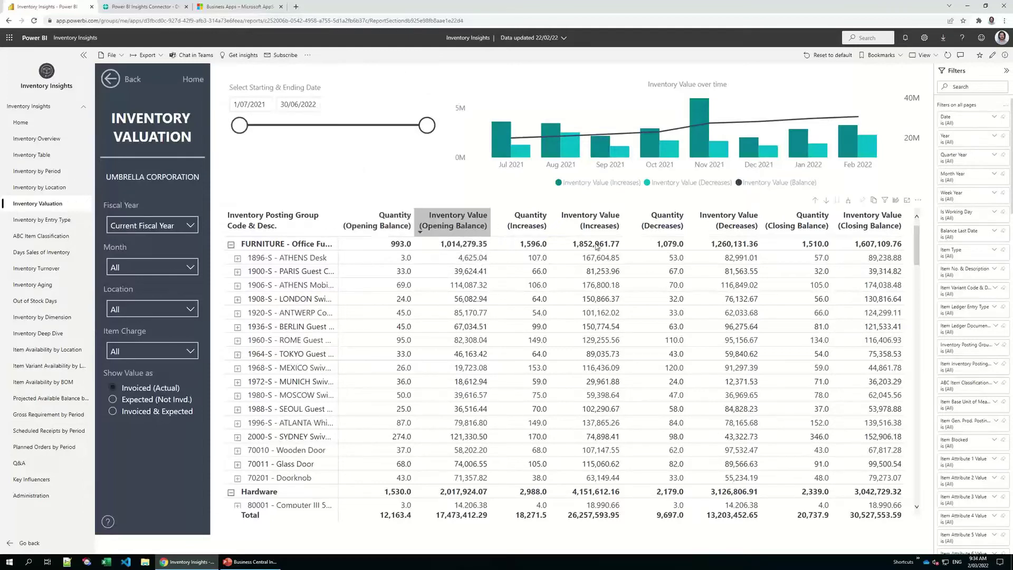
{"action": "key", "text": "Right"}
{"action": "key", "text": "Right"}
{"action": "key", "text": "Down"}
{"action": "key", "text": "Down"}
{"action": "key", "text": "Down"}
{"action": "key", "text": "Down"}
{"action": "key", "text": "Up"}
{"action": "key", "text": "Up"}
{"action": "key", "text": "Up"}
{"action": "key", "text": "Down"}
{"action": "key", "text": "Down"}
{"action": "key", "text": "Up"}
{"action": "key", "text": "Up"}
{"action": "key", "text": "Right"}
{"action": "key", "text": "Right"}
{"action": "key", "text": "Down"}
{"action": "key", "text": "Down"}
{"action": "key", "text": "Down"}
{"action": "key", "text": "Right"}
{"action": "key", "text": "Up"}
{"action": "key", "text": "Up"}
{"action": "key", "text": "Right"}
{"action": "key", "text": "Up"}
{"action": "key", "text": "Down"}
{"action": "key", "text": "Down"}
{"action": "key", "text": "Down"}
{"action": "key", "text": "Down"}
{"action": "key", "text": "Up"}
{"action": "key", "text": "Up"}
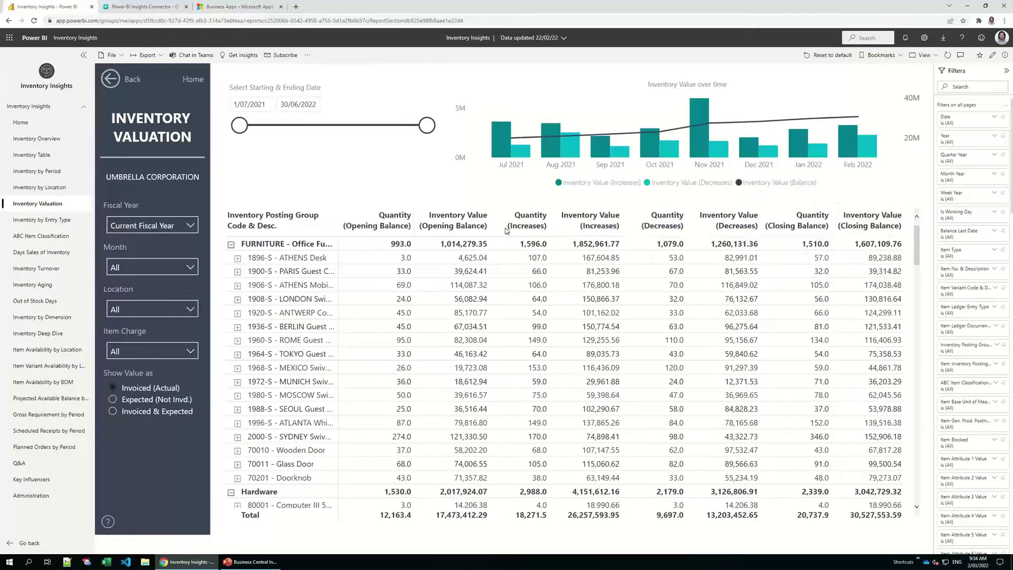
Show the valuation as Invoiced & Expected and filter the location to Melbourne.
{"action": "left_click", "coordinate": [148, 417]}
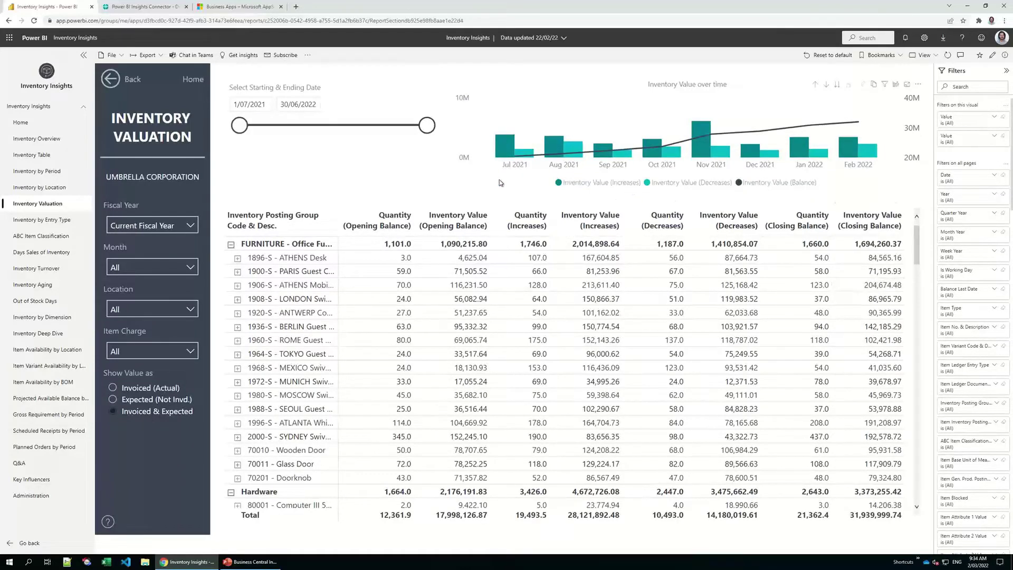
{"action": "left_click", "coordinate": [145, 313]}
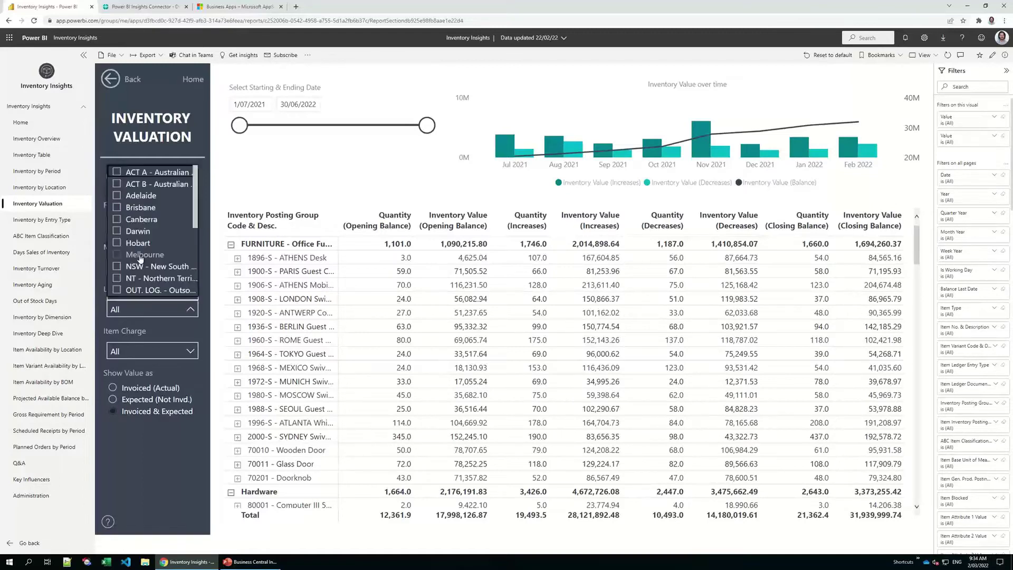
{"action": "left_click", "coordinate": [141, 257]}
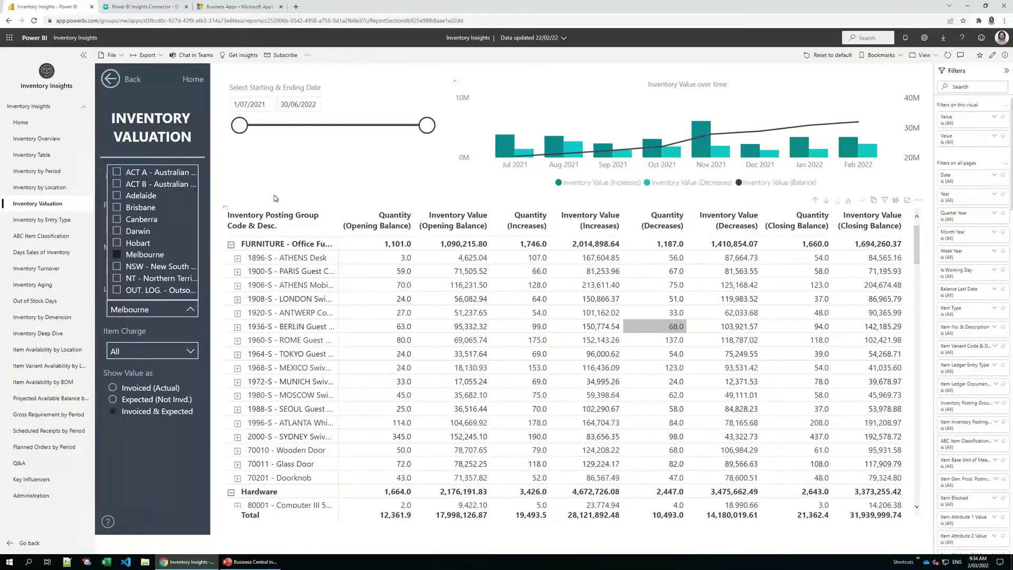
{"action": "left_click", "coordinate": [215, 170]}
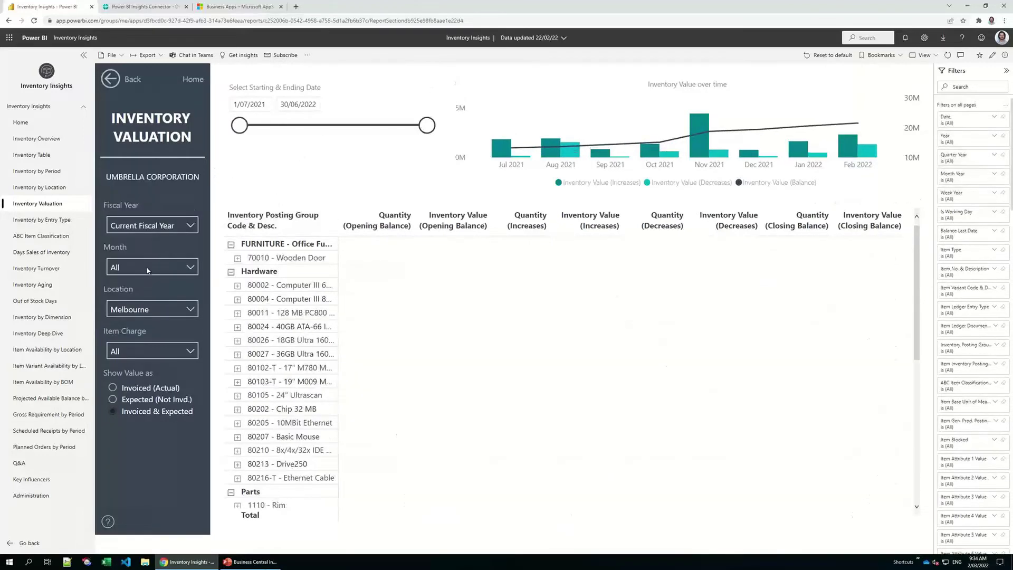
Filter the valuation month to Dec 2021 and expand the Inventory Value over time chart to weeks.
{"action": "left_click", "coordinate": [146, 269]}
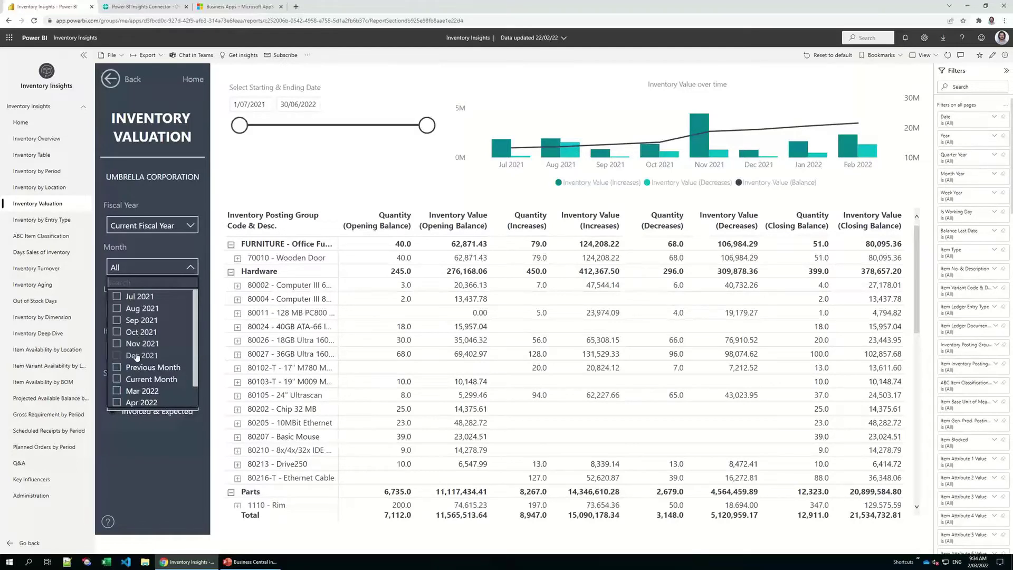
{"action": "left_click", "coordinate": [221, 164]}
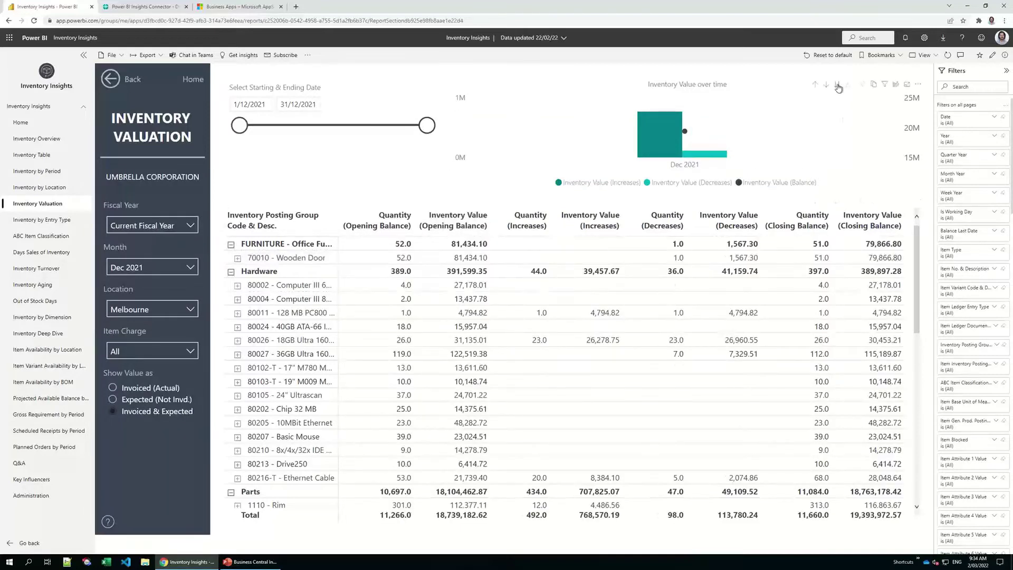
{"action": "left_click", "coordinate": [838, 89]}
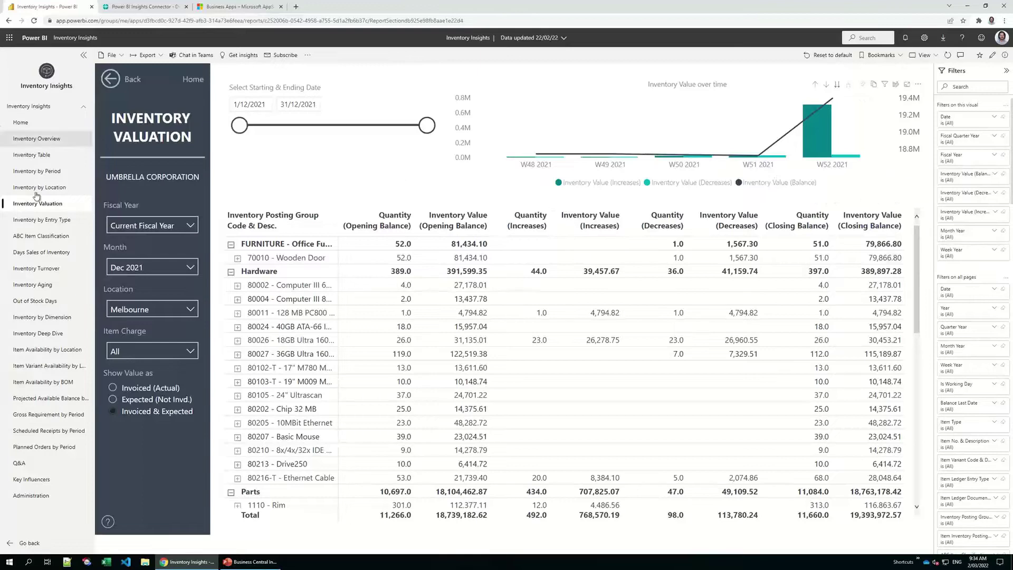
Open the Inventory by Entry Type page and clear its Dec 2021 month and Melbourne location filters.
{"action": "left_click", "coordinate": [50, 220]}
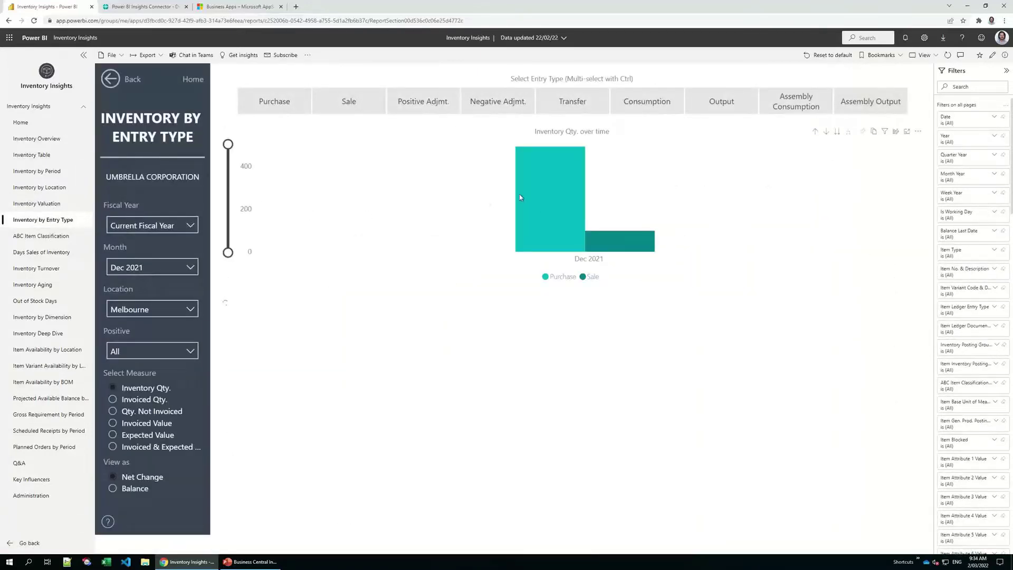
{"action": "left_click", "coordinate": [150, 271]}
{"action": "left_click", "coordinate": [118, 355]}
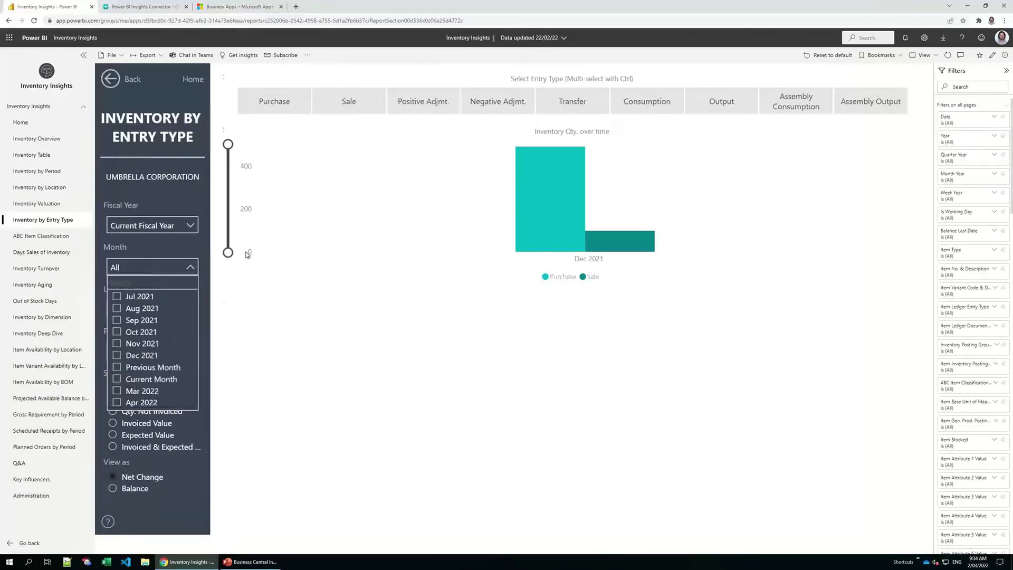
{"action": "left_click", "coordinate": [217, 282]}
{"action": "left_click", "coordinate": [170, 308]}
{"action": "left_click", "coordinate": [133, 255]}
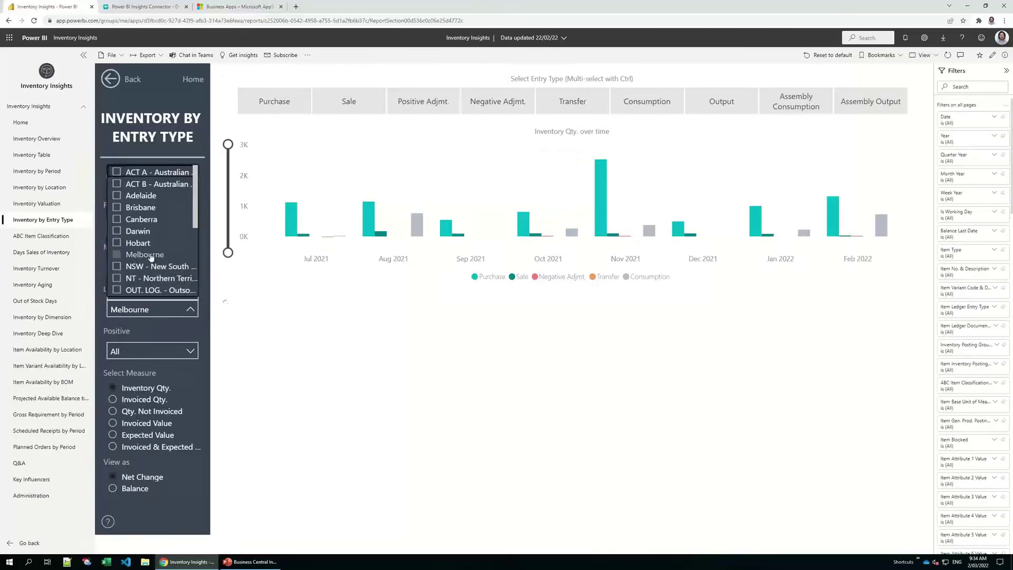
{"action": "left_click", "coordinate": [219, 260]}
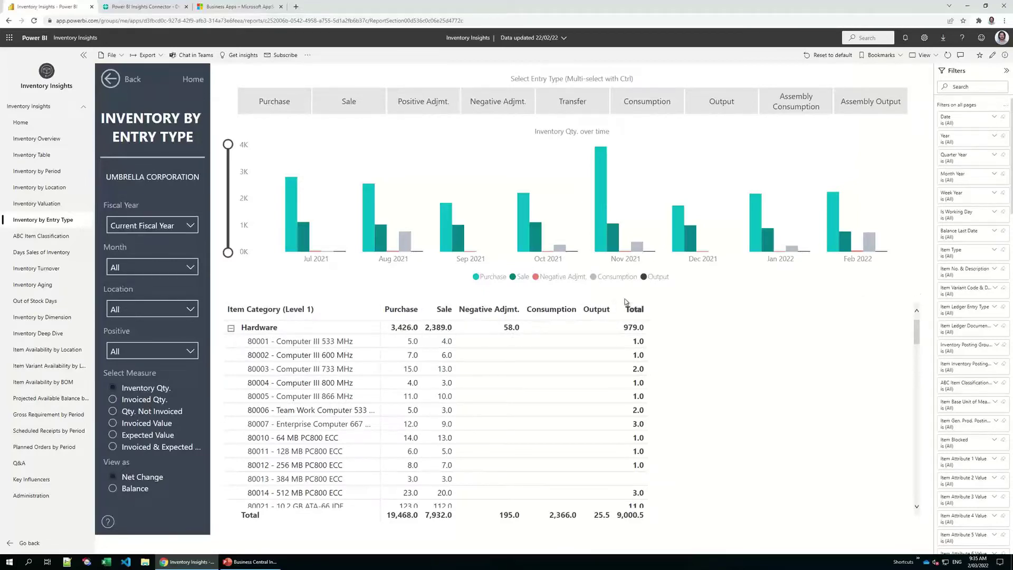
Filter the entry types to Purchase and Sale together and expand the Inventory Qty. over time chart to weeks.
{"action": "left_click", "coordinate": [311, 104]}
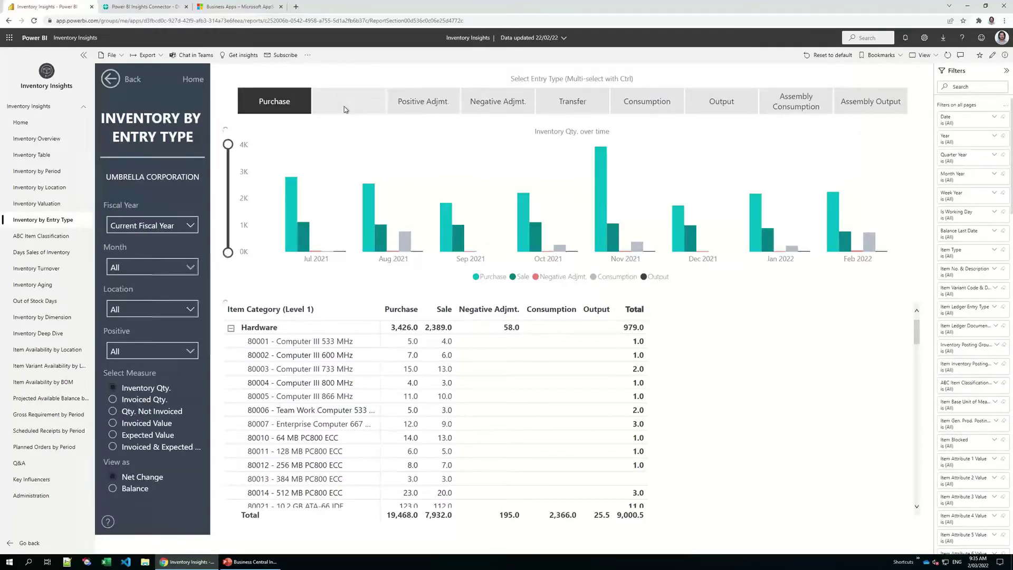
{"action": "left_click", "coordinate": [344, 106], "text": "ctrl"}
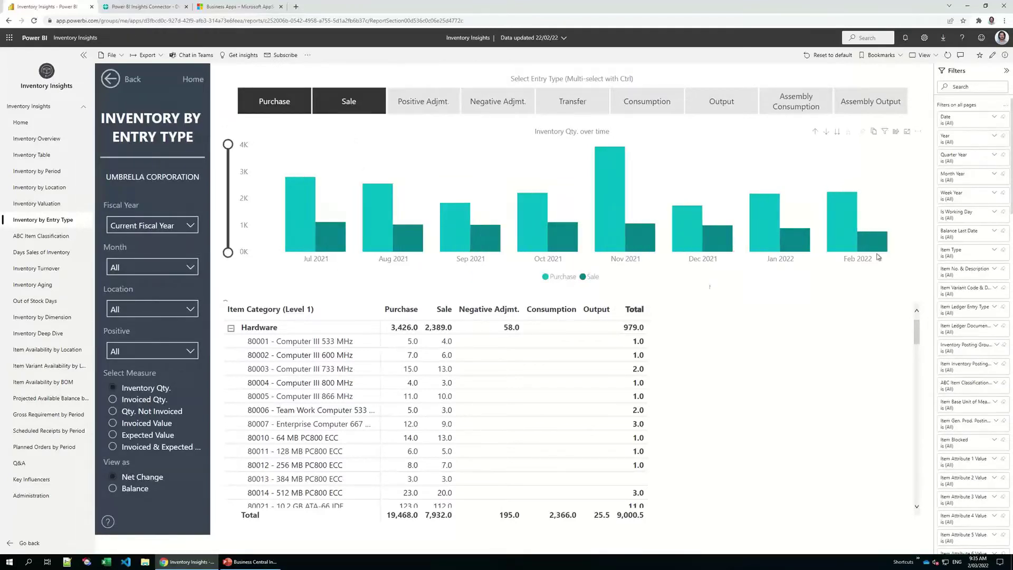
{"action": "left_click", "coordinate": [840, 132]}
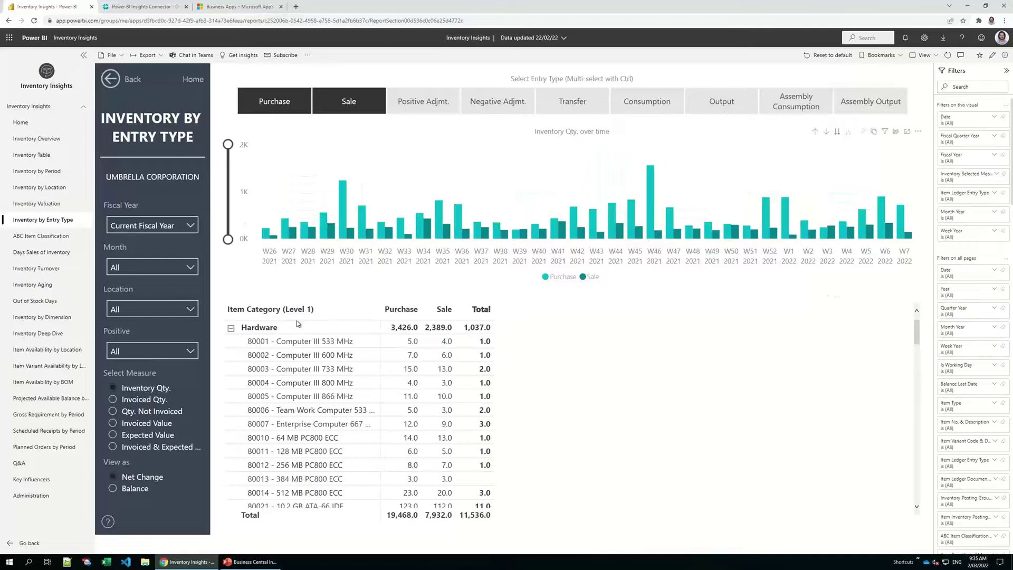
View the entry type quantities as Balance and switch back to Net Change.
{"action": "left_click", "coordinate": [134, 489]}
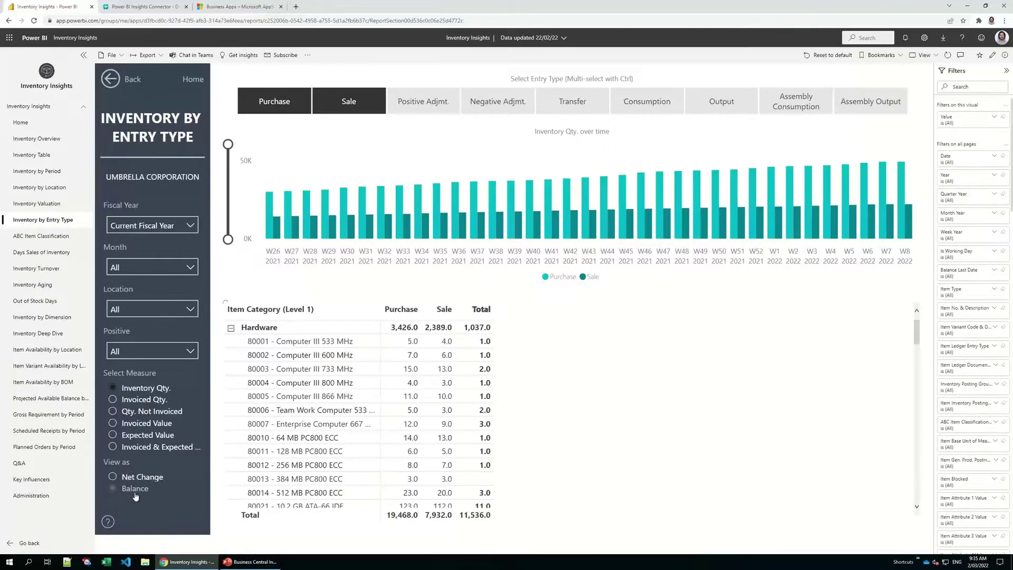
{"action": "left_click", "coordinate": [139, 479]}
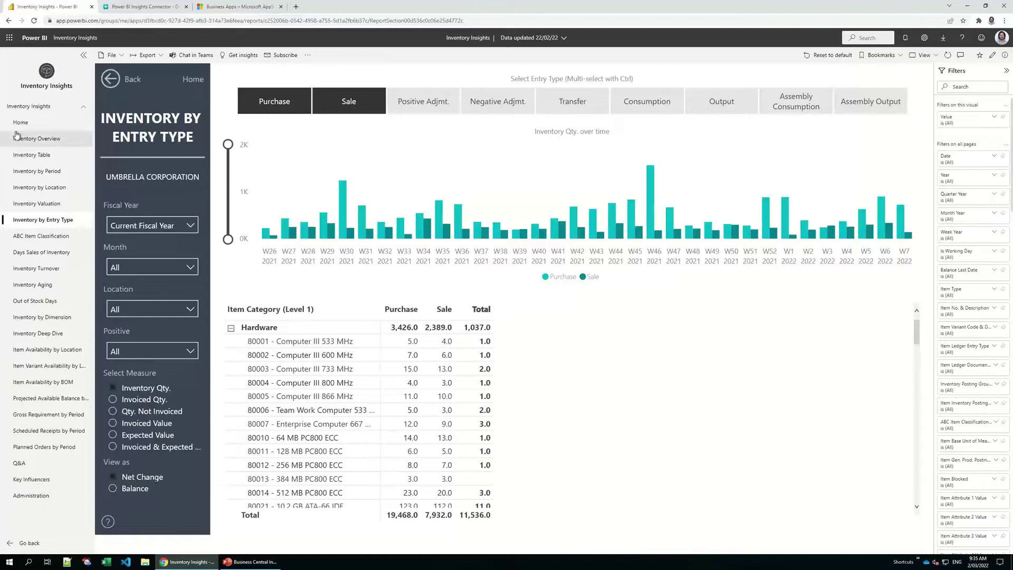
Open the Days Sales of Inventory page.
{"action": "left_click", "coordinate": [44, 258]}
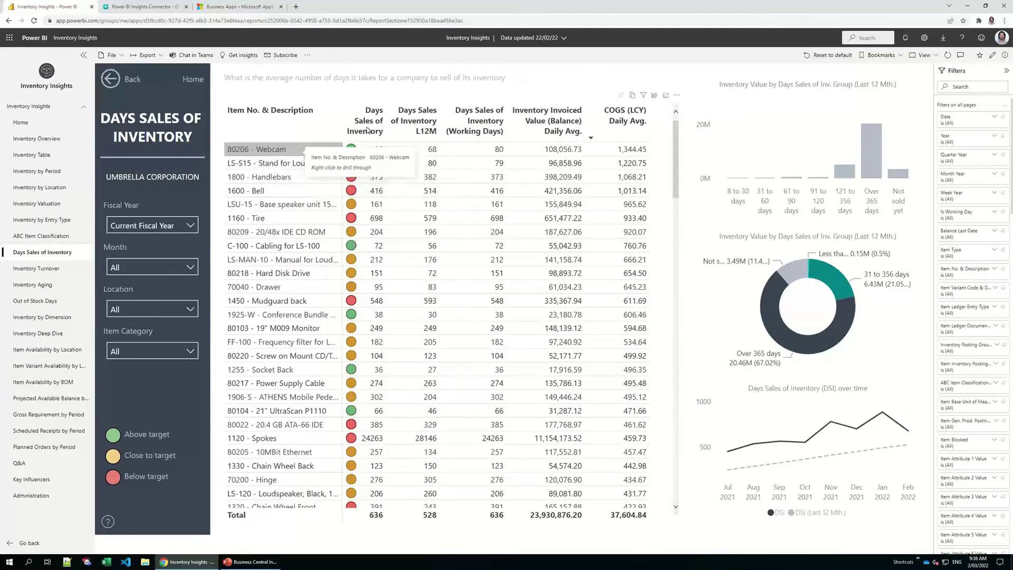
Filter the Days Sales of Inventory page to the Over 365 days group.
{"action": "left_click", "coordinate": [873, 156]}
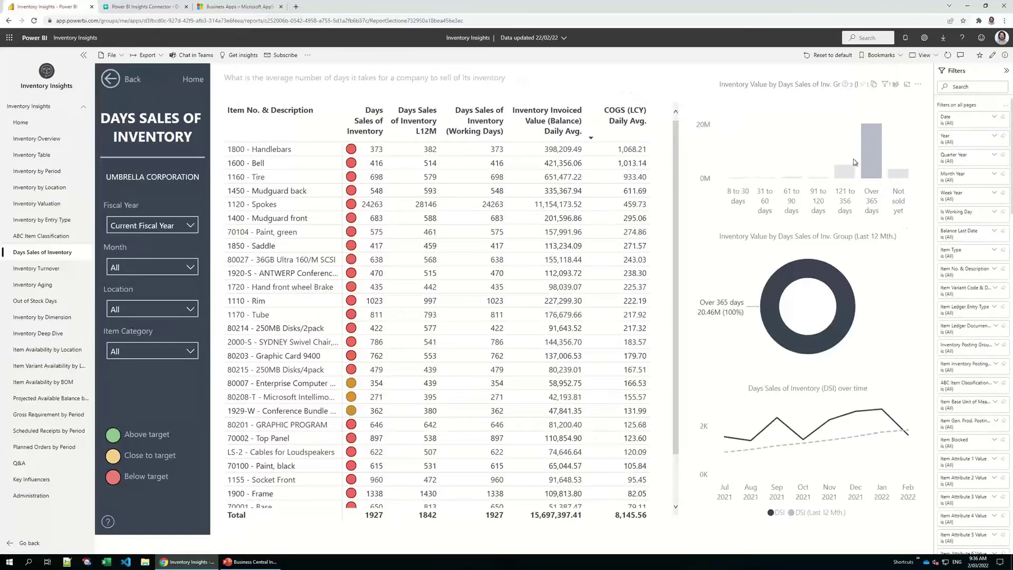
Open the Inventory Turnover page, filter it to the 12 to 24 times / year group and clear that filter.
{"action": "left_click", "coordinate": [44, 268]}
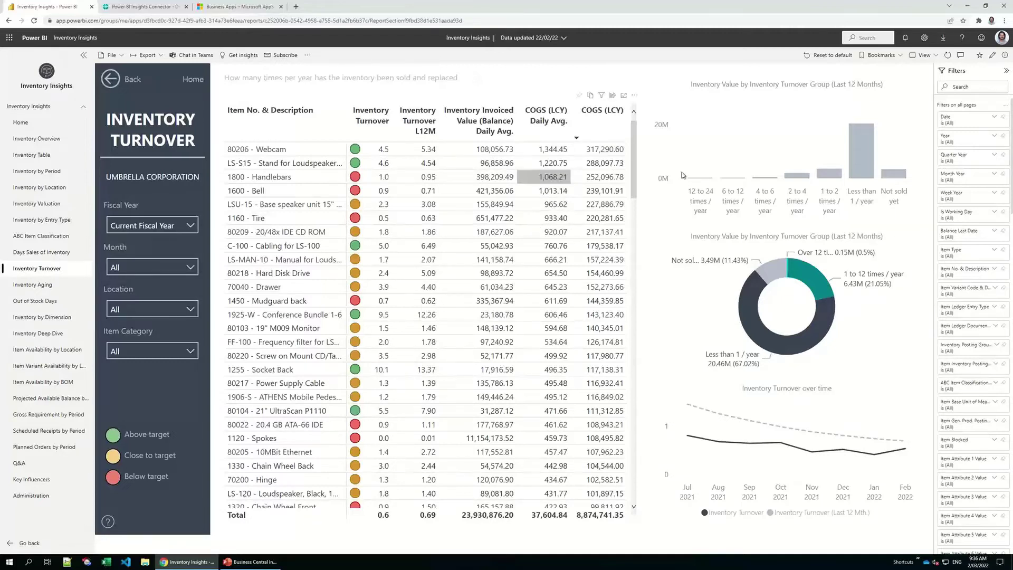
{"action": "left_click", "coordinate": [696, 199]}
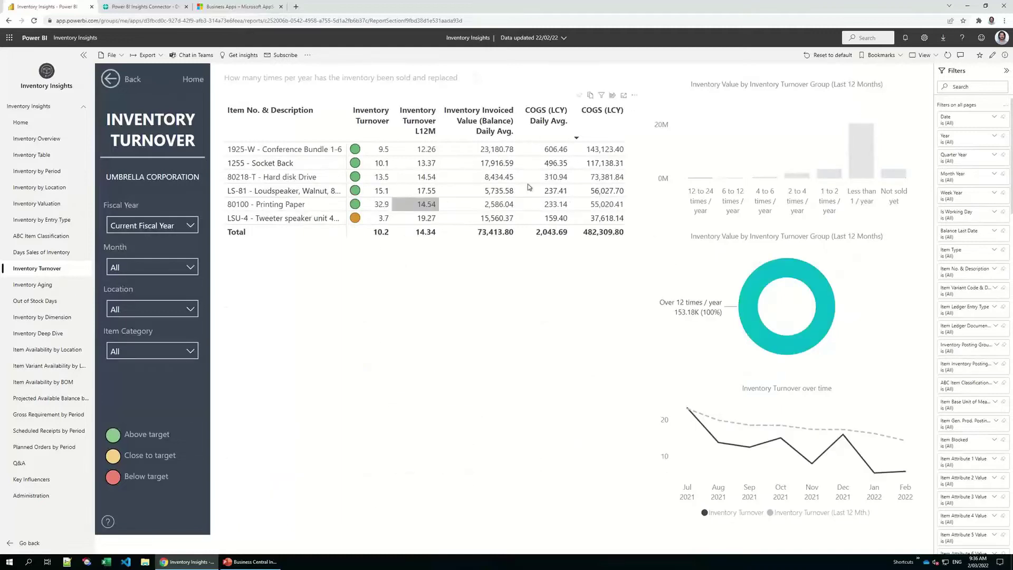
{"action": "left_click", "coordinate": [700, 198]}
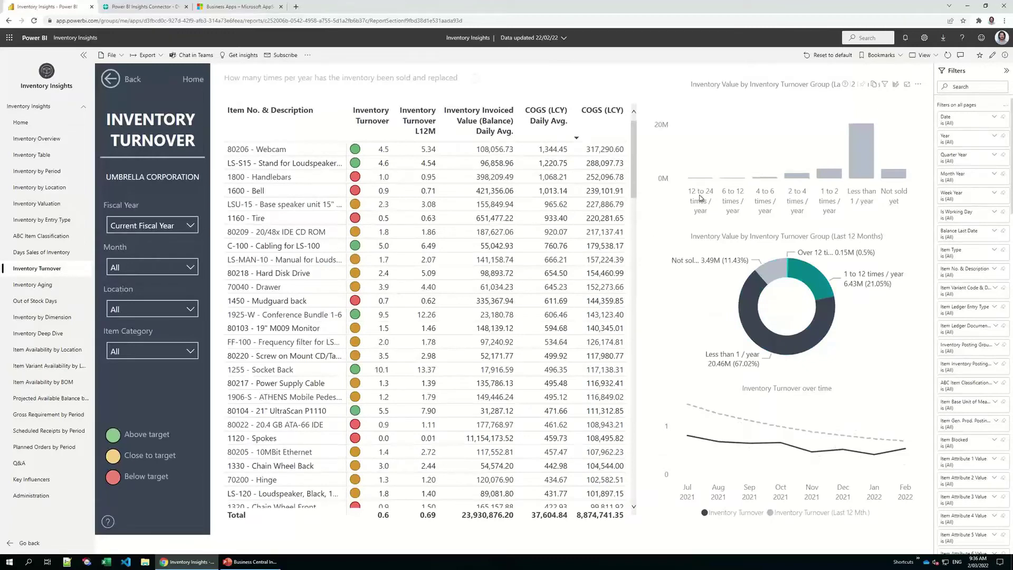
View the Out of Stock Days page and open the Inventory Deep Dive page.
{"action": "left_click", "coordinate": [37, 302]}
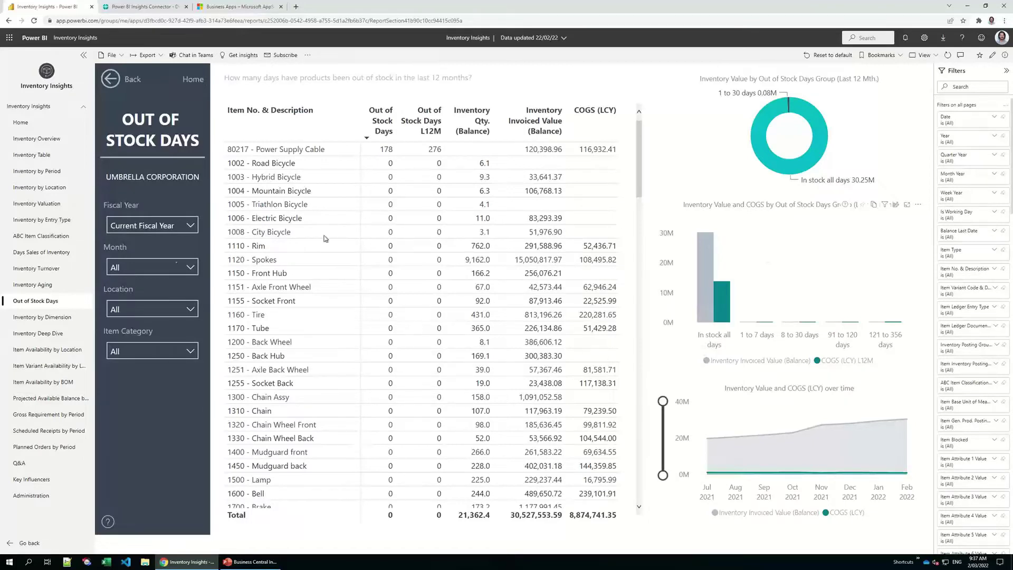
{"action": "left_click", "coordinate": [42, 333]}
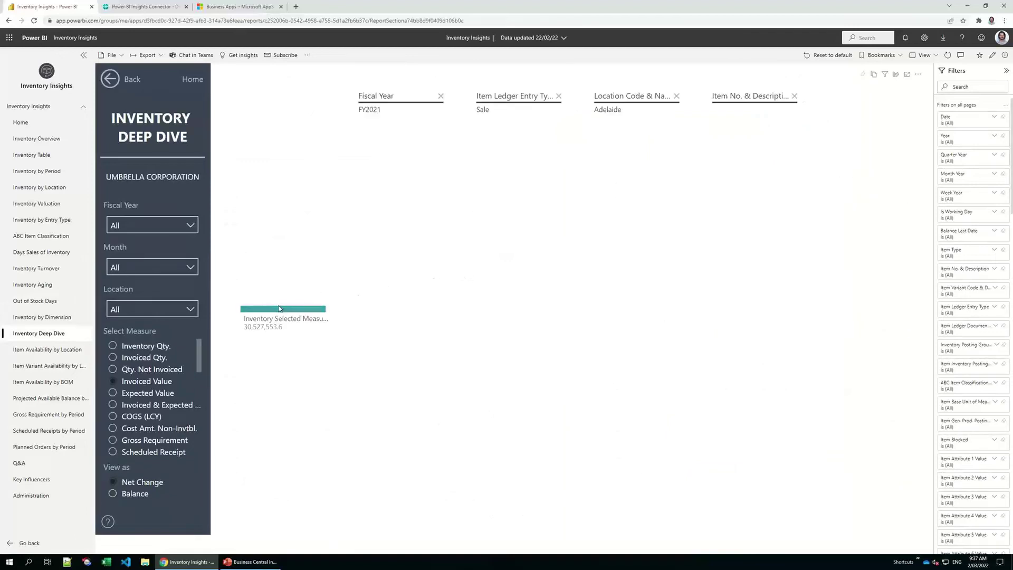
Expand the deep dive tree through FY2021, Sale and Adelaide down to items, and set the measure to Inventory Qty.
{"action": "left_click", "coordinate": [280, 309]}
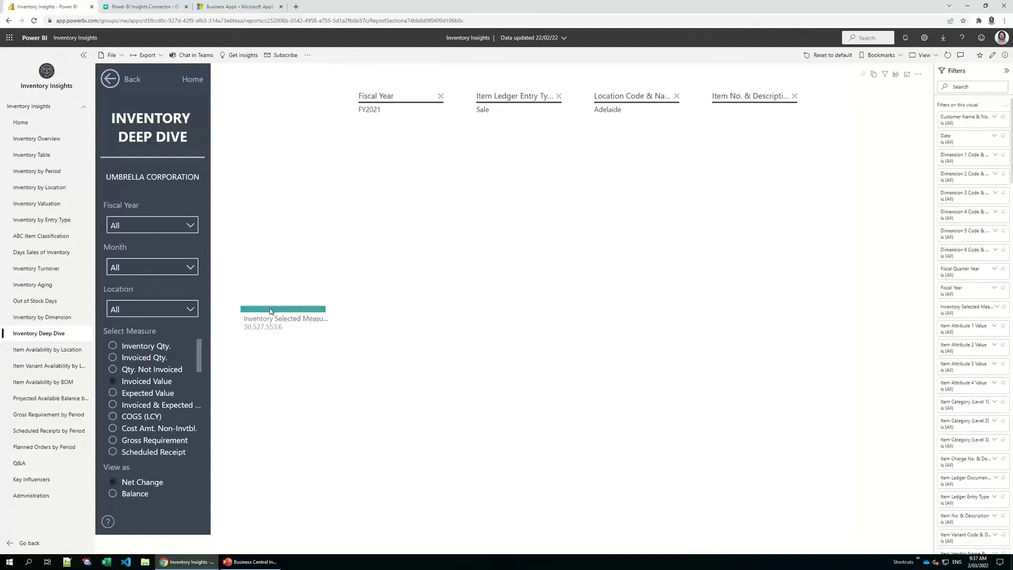
{"action": "mouse_move", "coordinate": [289, 311]}
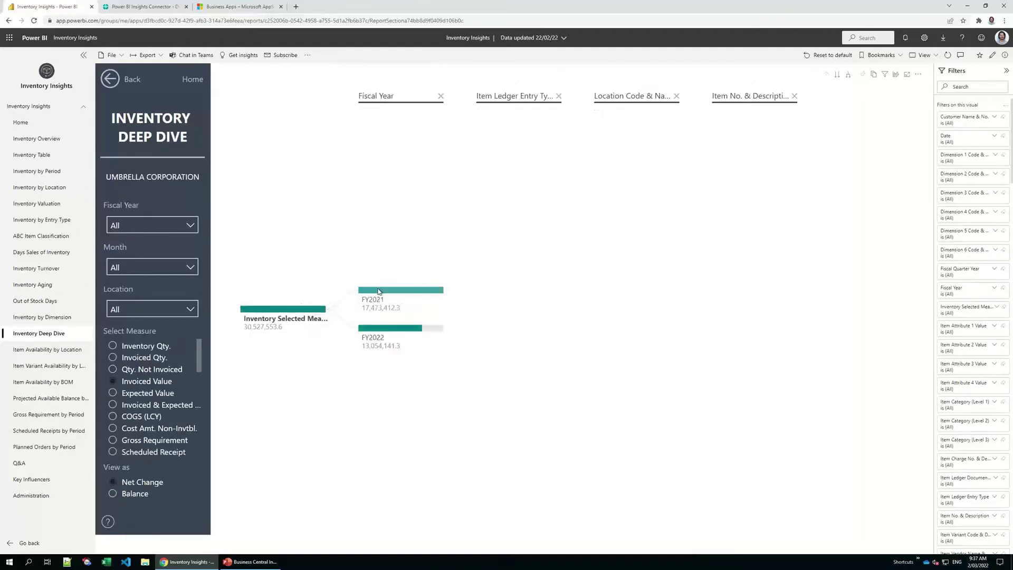
{"action": "left_click", "coordinate": [366, 286]}
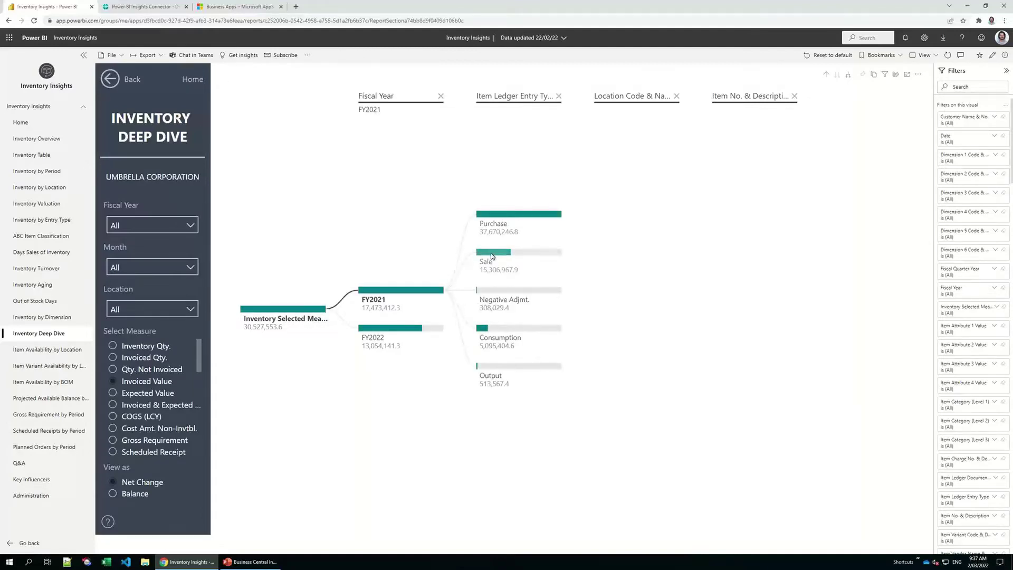
{"action": "mouse_move", "coordinate": [492, 257]}
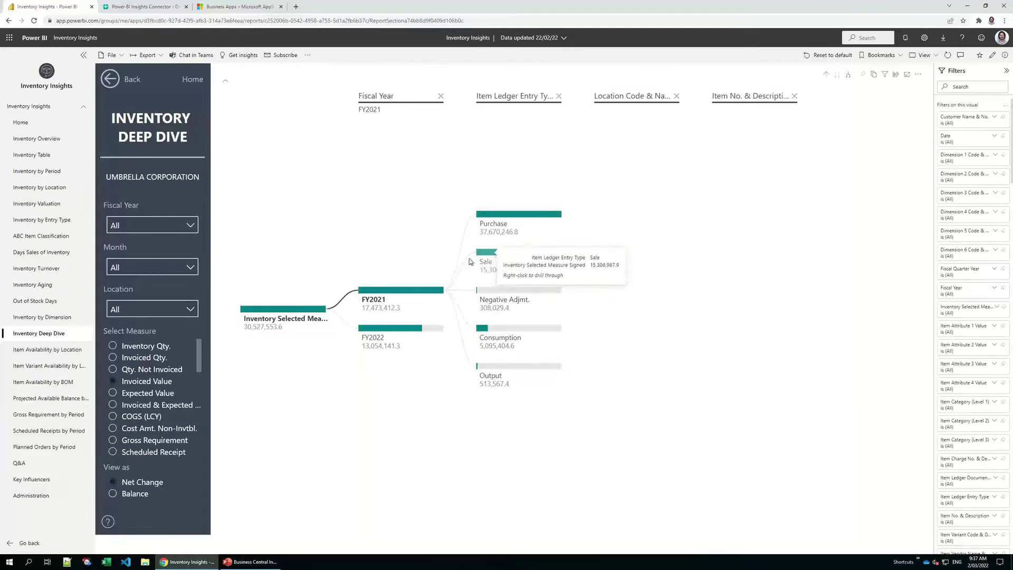
{"action": "left_click", "coordinate": [499, 256]}
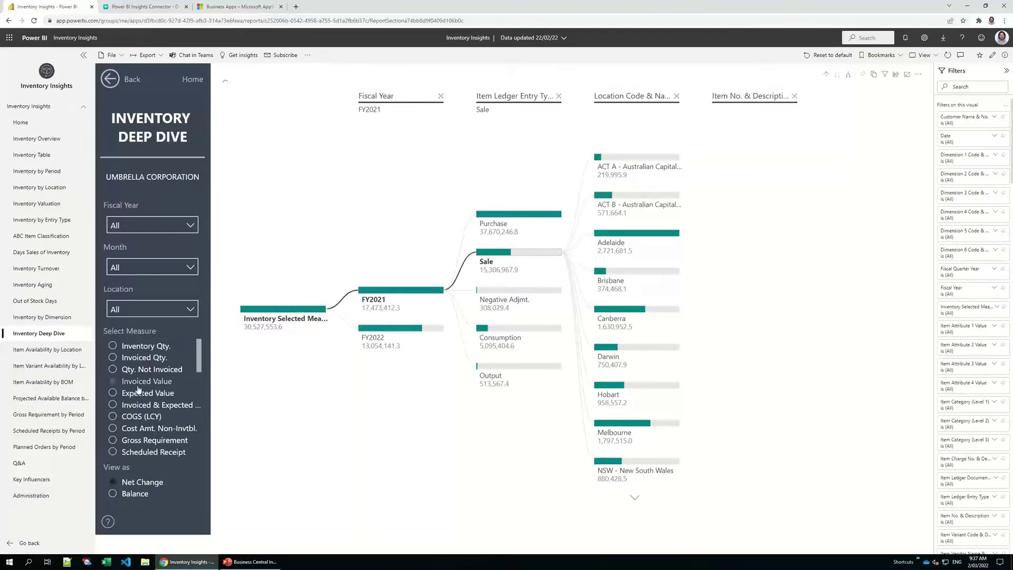
{"action": "left_click", "coordinate": [136, 347]}
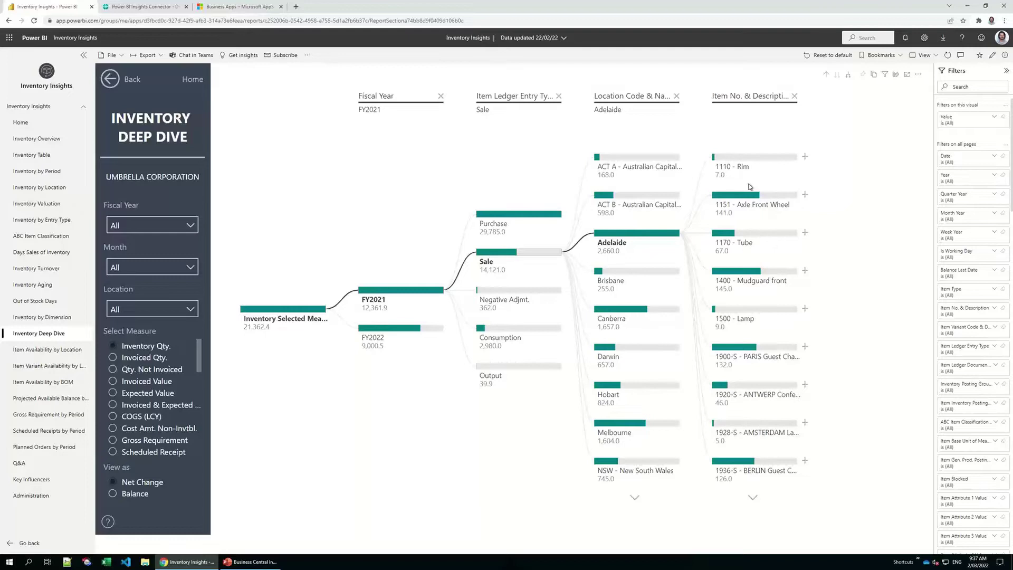
View the item availability pages by location, by variant and by BOM.
{"action": "left_click", "coordinate": [56, 351]}
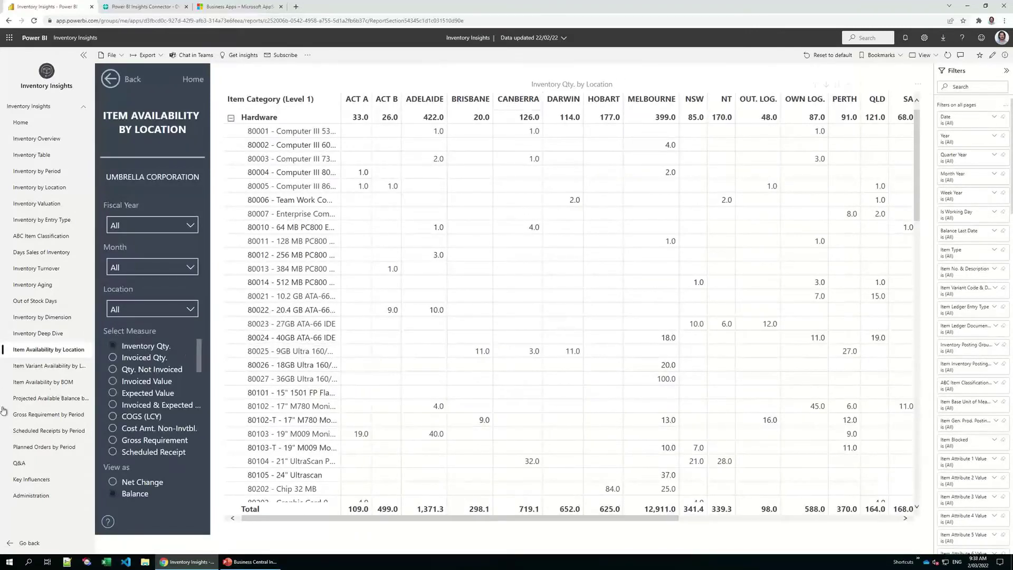
{"action": "left_click", "coordinate": [58, 366]}
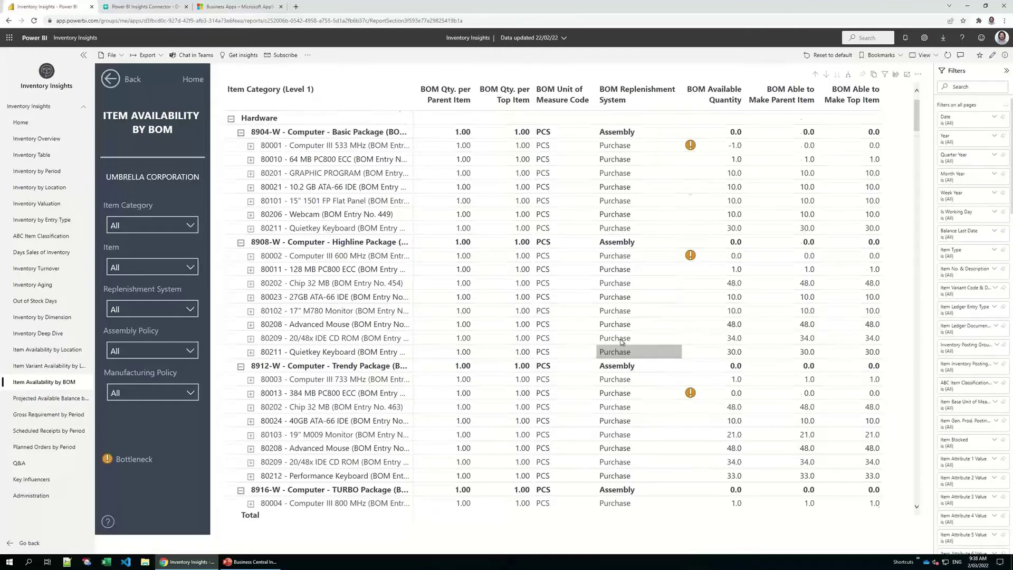
{"action": "scroll", "coordinate": [621, 342], "scroll_direction": "down", "scroll_amount": 1}
{"action": "scroll", "coordinate": [628, 361], "scroll_direction": "up", "scroll_amount": 1}
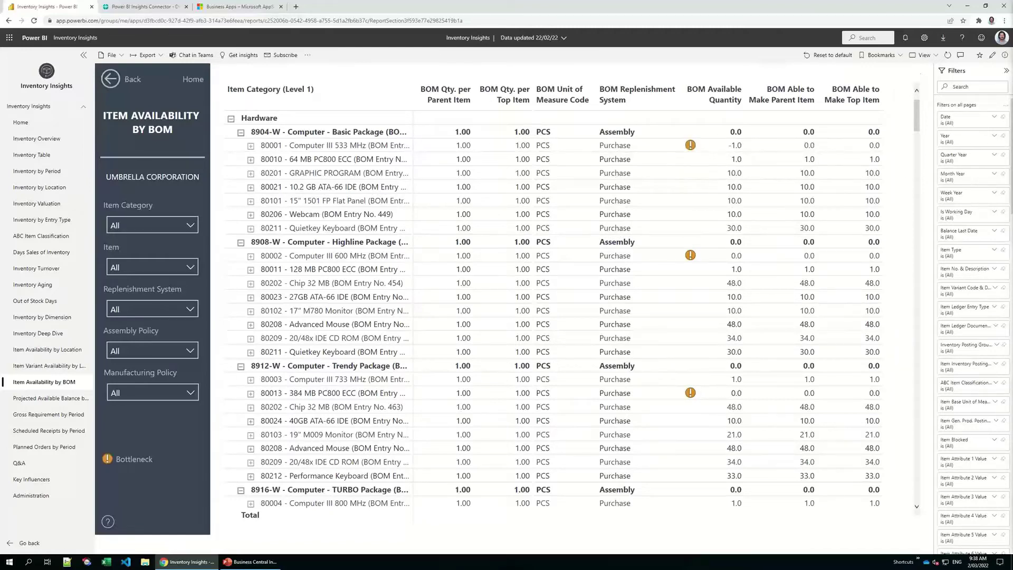
Open the Projected Available Balance by Period page and examine the monthly balances of the hardware items.
{"action": "left_click", "coordinate": [63, 400]}
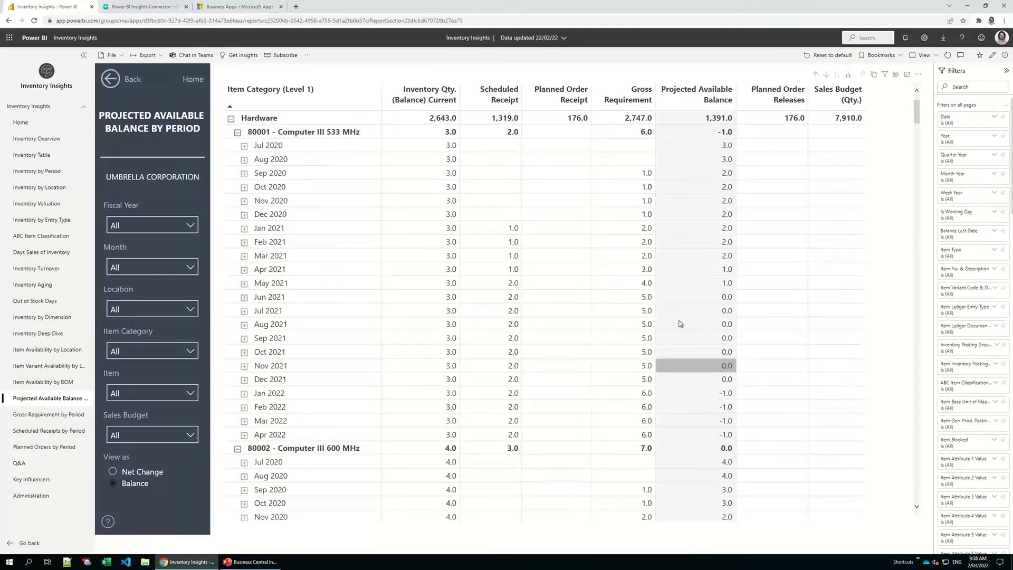
{"action": "scroll", "coordinate": [678, 317], "scroll_direction": "down", "scroll_amount": 10}
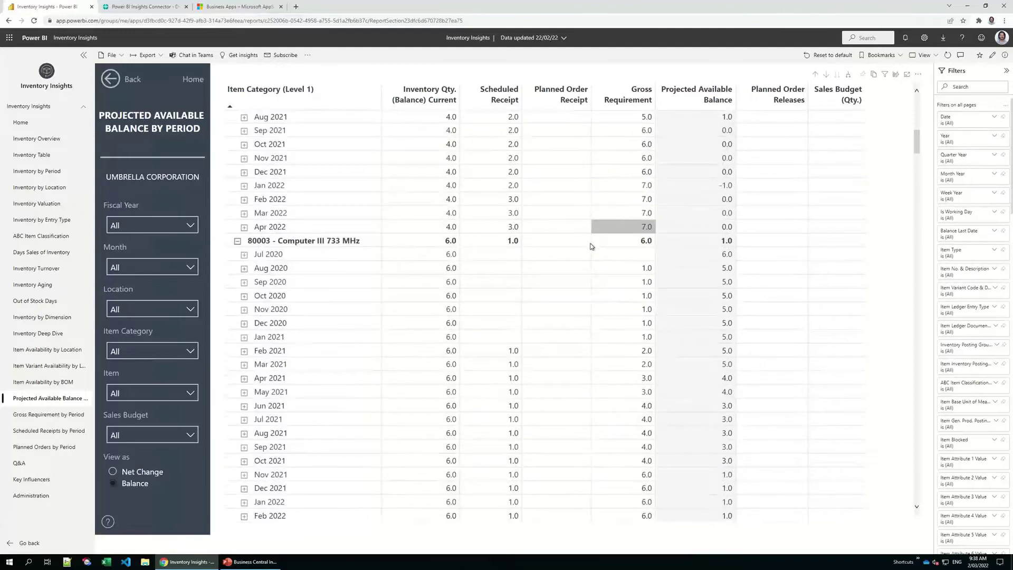
{"action": "scroll", "coordinate": [420, 272], "scroll_direction": "up", "scroll_amount": 5}
{"action": "scroll", "coordinate": [407, 253], "scroll_direction": "down", "scroll_amount": 5}
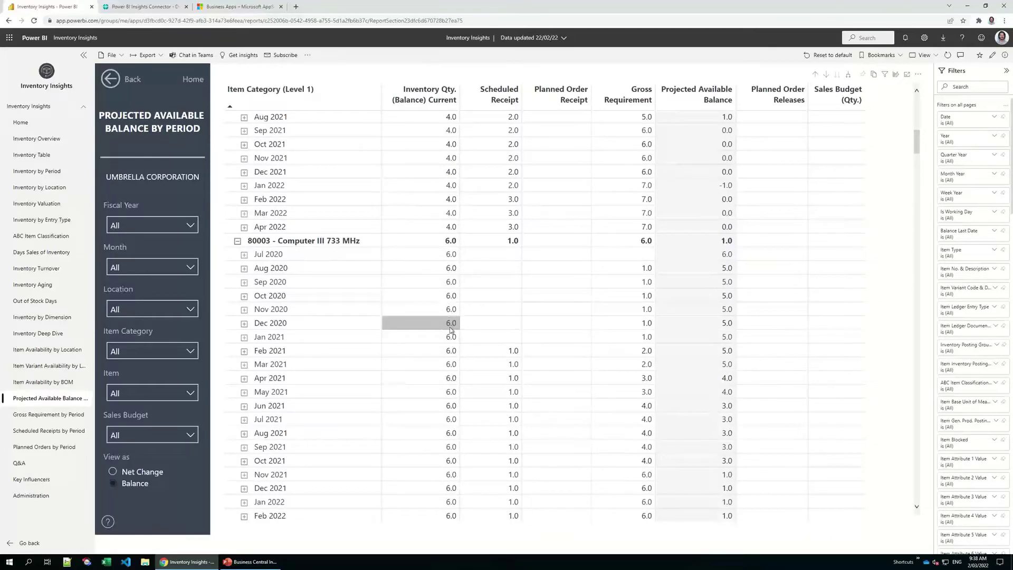
{"action": "scroll", "coordinate": [423, 340], "scroll_direction": "down", "scroll_amount": 2}
{"action": "scroll", "coordinate": [422, 341], "scroll_direction": "down", "scroll_amount": 2}
{"action": "scroll", "coordinate": [490, 340], "scroll_direction": "up", "scroll_amount": 2}
{"action": "scroll", "coordinate": [501, 328], "scroll_direction": "down", "scroll_amount": 2}
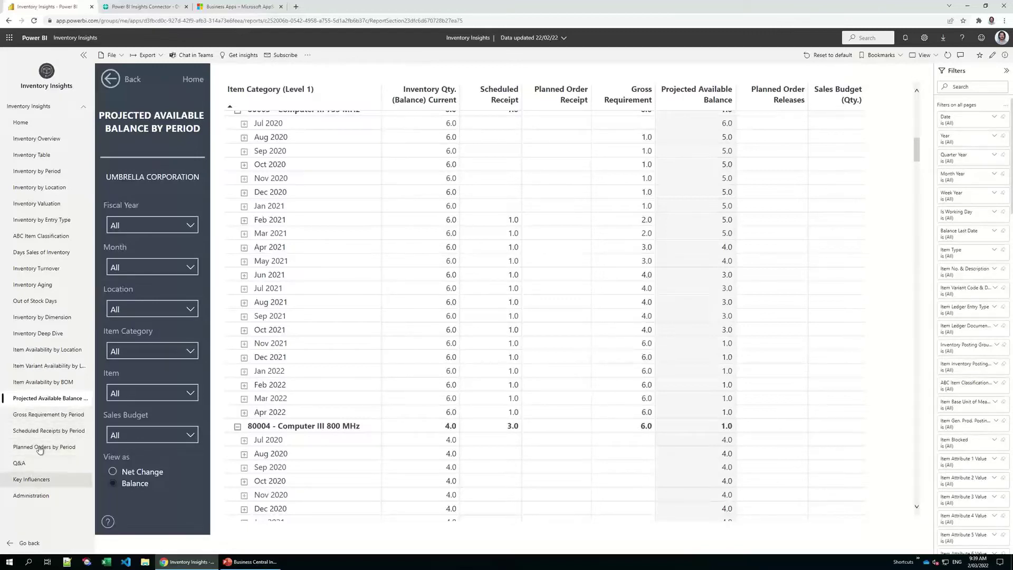
Return to the report's home page and open the Finance Insights app from the Power BI apps list.
{"action": "left_click", "coordinate": [24, 125]}
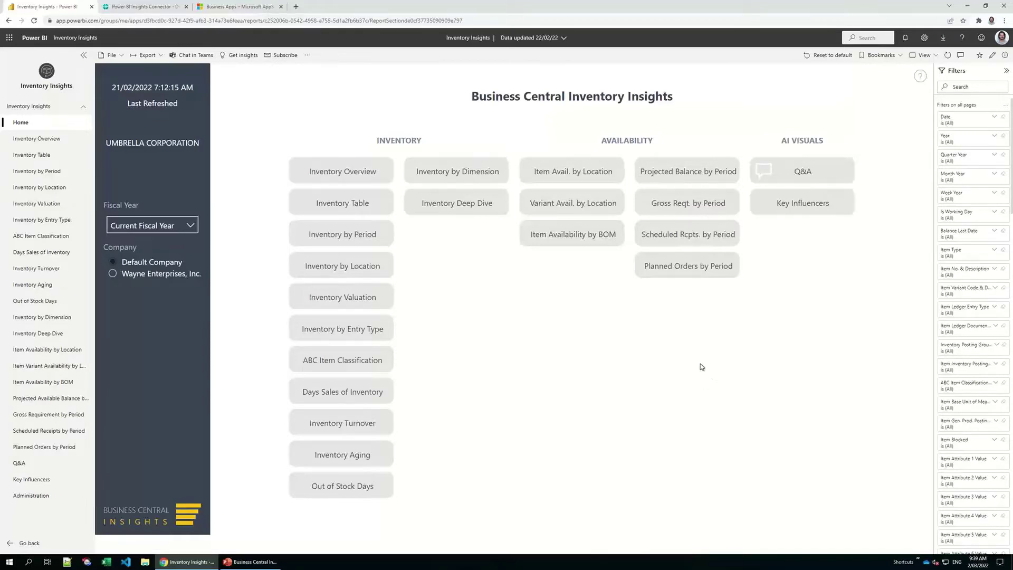
{"action": "left_click", "coordinate": [33, 38]}
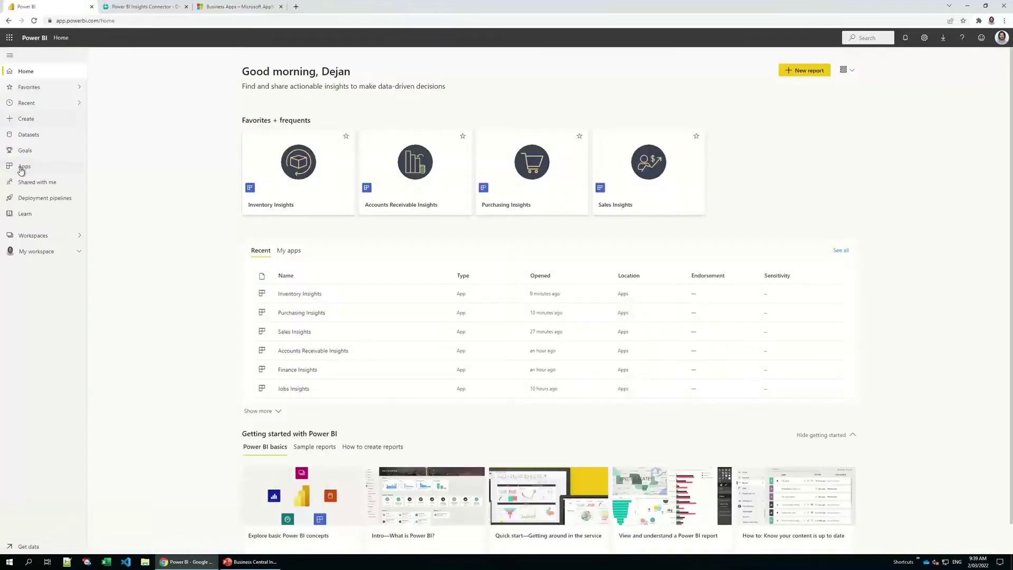
{"action": "left_click", "coordinate": [21, 168]}
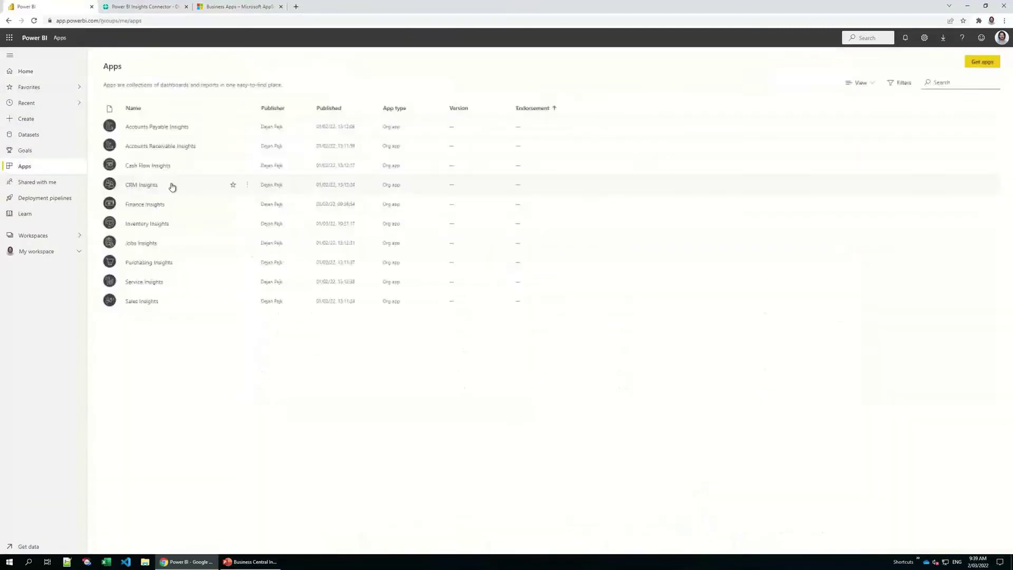
{"action": "left_click", "coordinate": [204, 209]}
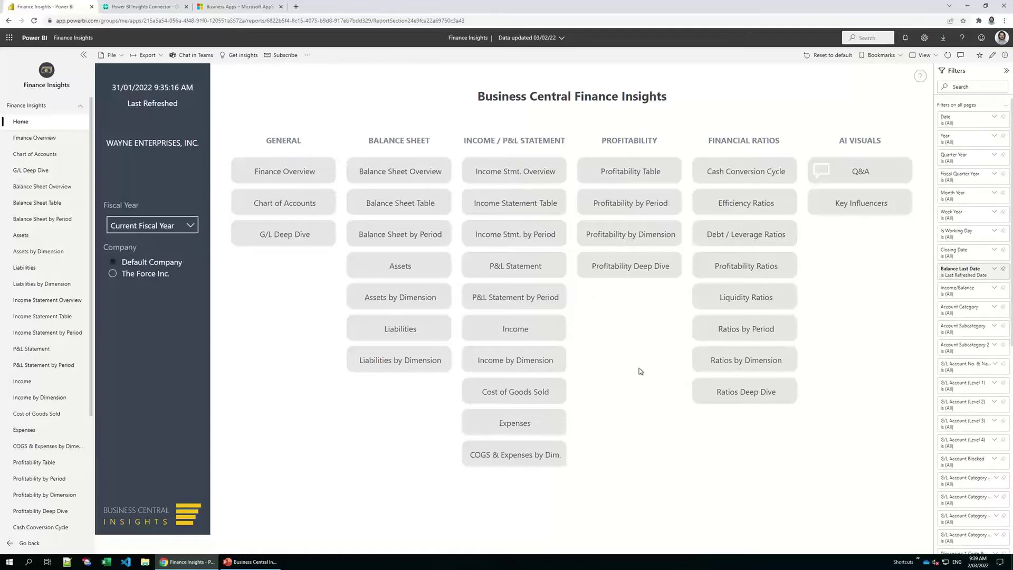
Switch to Dynamics 365 Business Central and open the G/L Account Categories list.
{"action": "left_click", "coordinate": [144, 7]}
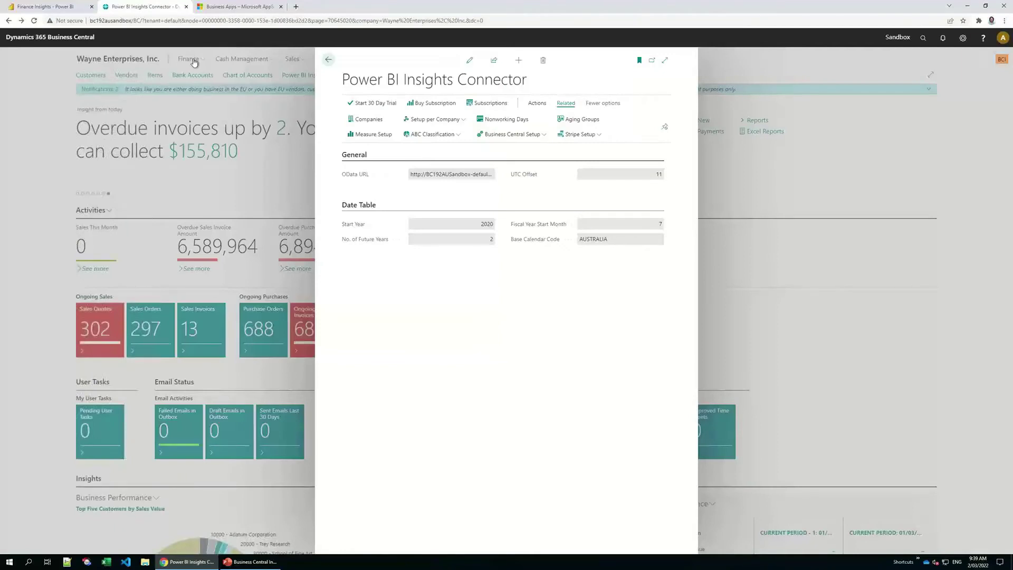
{"action": "left_click", "coordinate": [193, 60]}
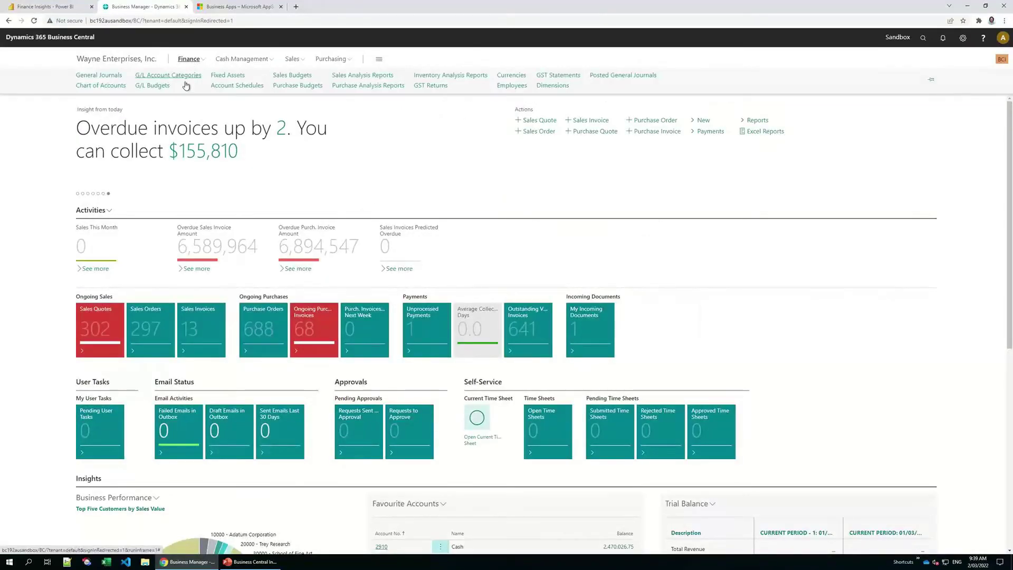
{"action": "left_click", "coordinate": [159, 76]}
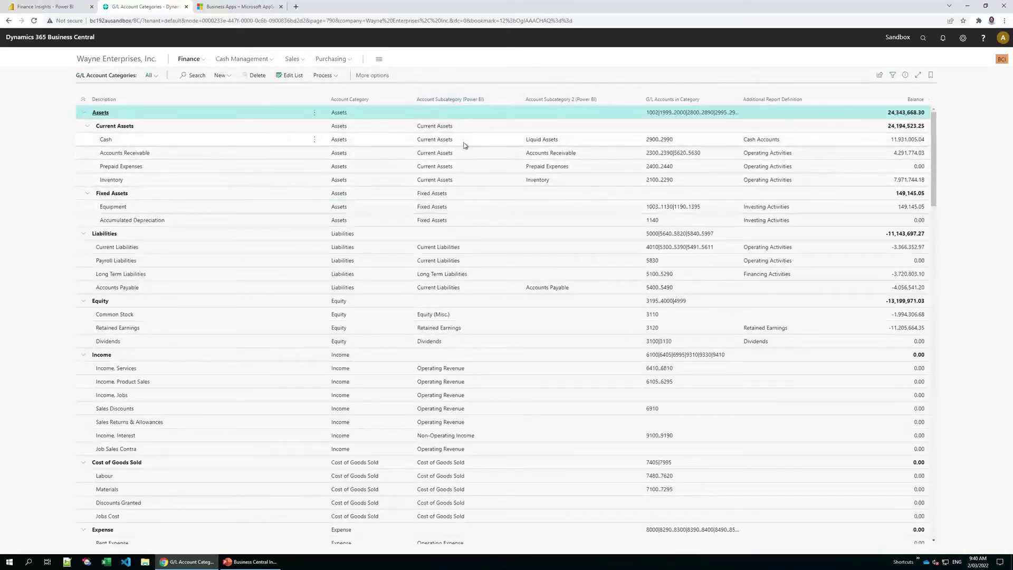
Open the G/L account categories for editing and review the Power BI subcategory options for Current Assets and the remaining category assignments.
{"action": "left_click", "coordinate": [289, 75]}
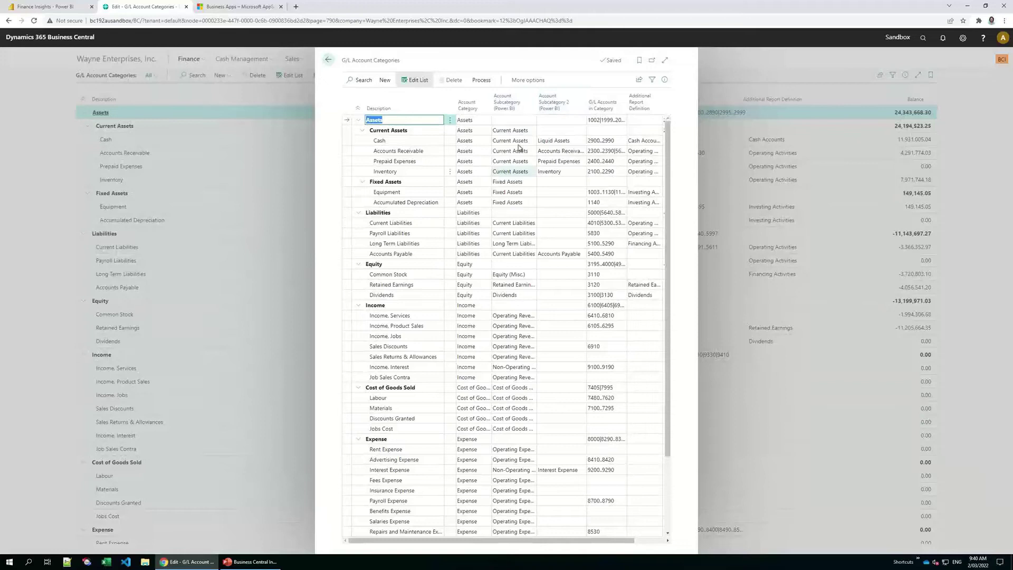
{"action": "left_click", "coordinate": [533, 131]}
{"action": "left_click", "coordinate": [533, 131]}
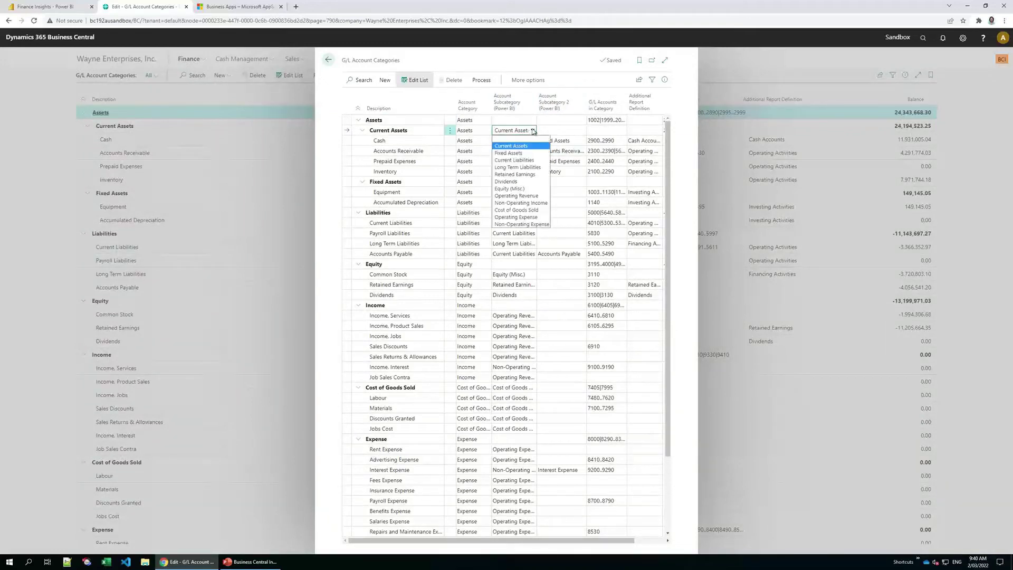
{"action": "left_click", "coordinate": [533, 131]}
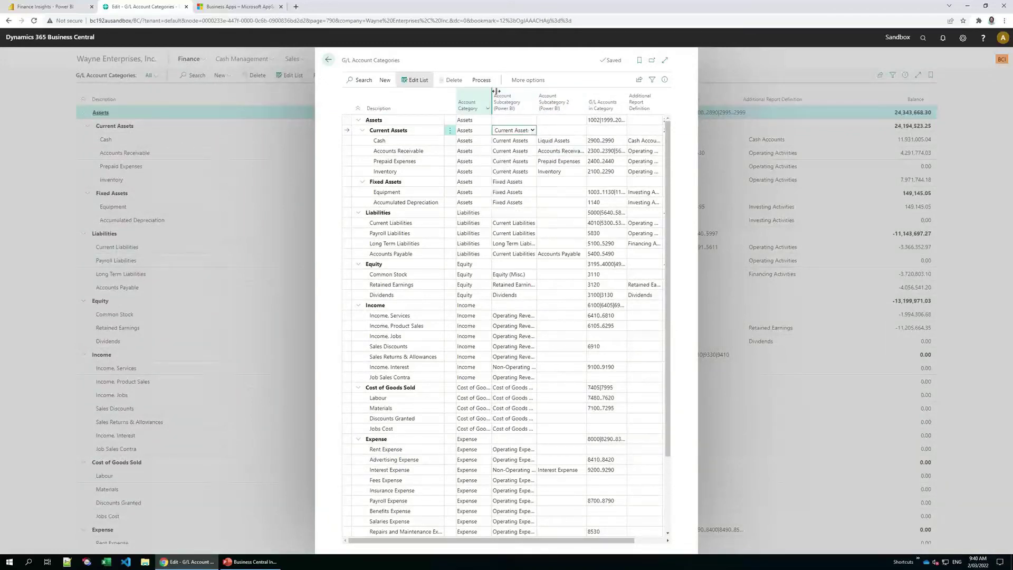
{"action": "scroll", "coordinate": [554, 211], "scroll_direction": "down", "scroll_amount": 3}
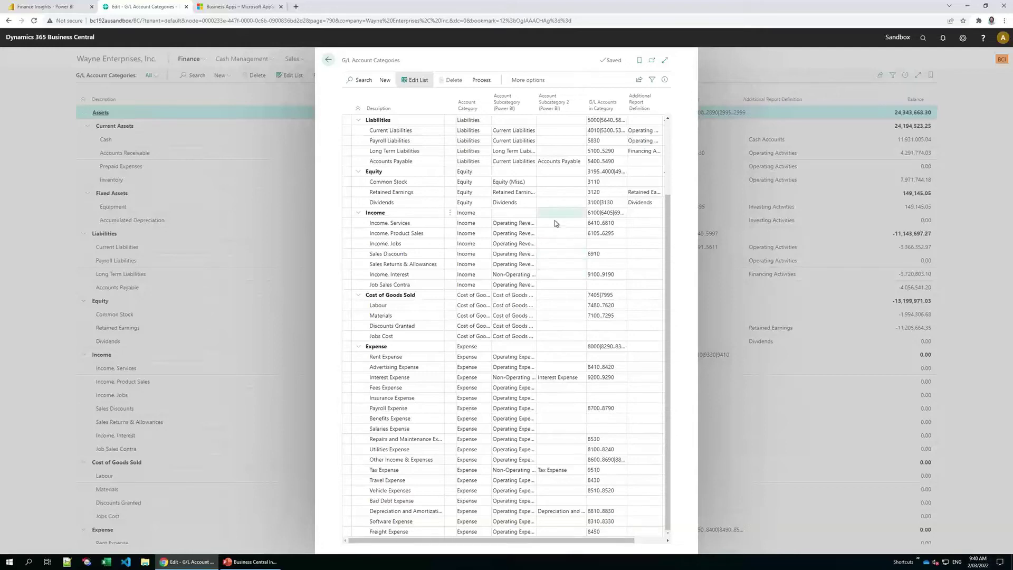
{"action": "scroll", "coordinate": [534, 289], "scroll_direction": "up", "scroll_amount": 3}
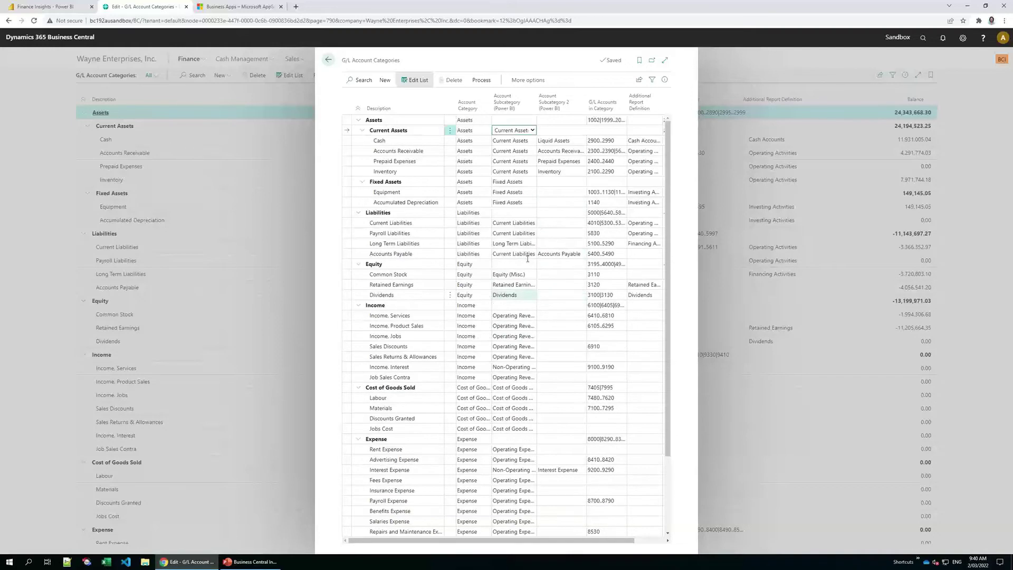
{"action": "scroll", "coordinate": [515, 274], "scroll_direction": "down", "scroll_amount": 3}
{"action": "scroll", "coordinate": [509, 340], "scroll_direction": "up", "scroll_amount": 3}
Switch back to Finance Insights in Power BI, open the P&L Statement page and drill the statement up to its top-level categories.
{"action": "left_click", "coordinate": [71, 7]}
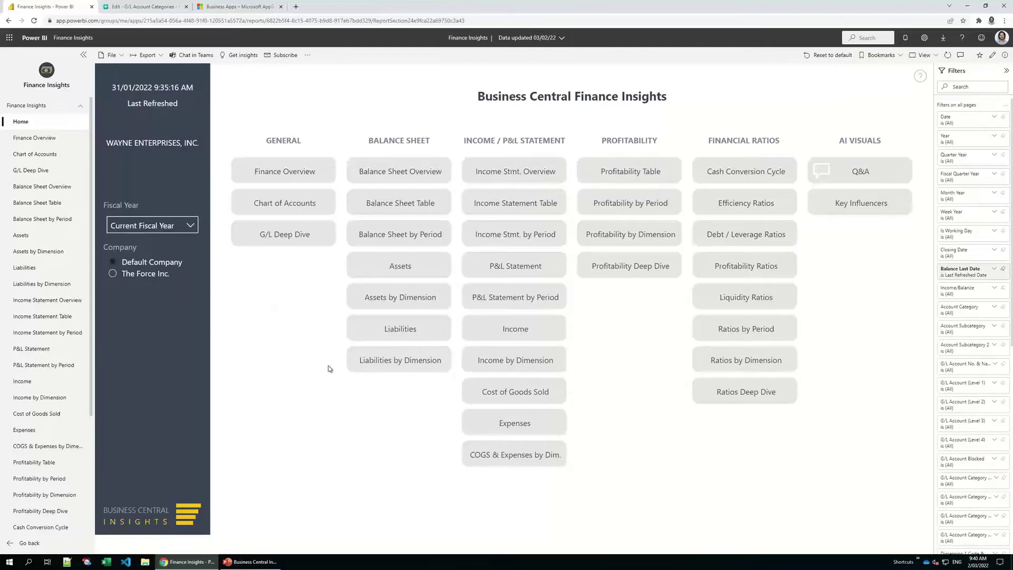
{"action": "left_click", "coordinate": [517, 268]}
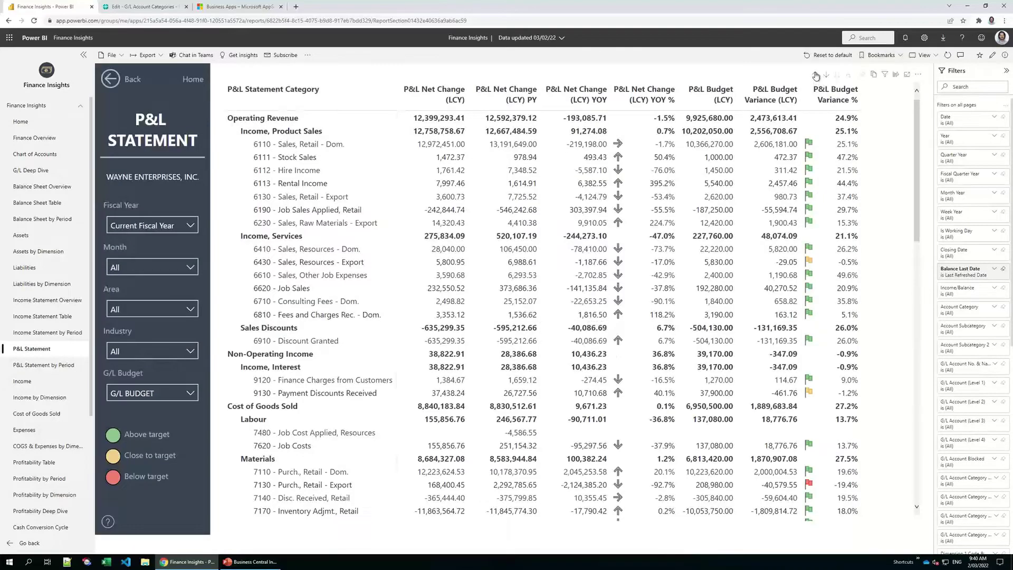
{"action": "left_click", "coordinate": [816, 74]}
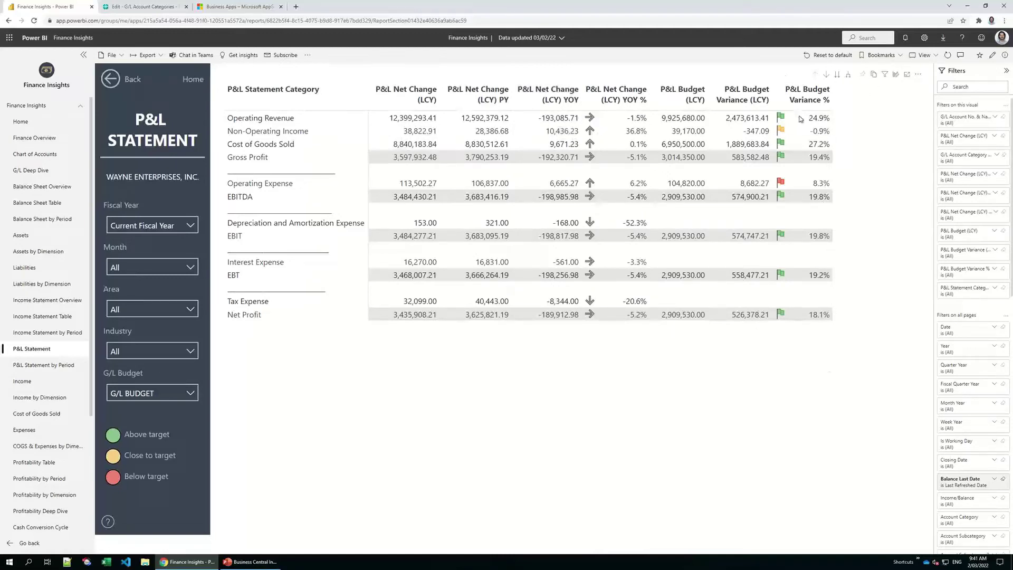
Check the available G/L budget options and expand the P&L statement down to its subcategories.
{"action": "left_click", "coordinate": [160, 393]}
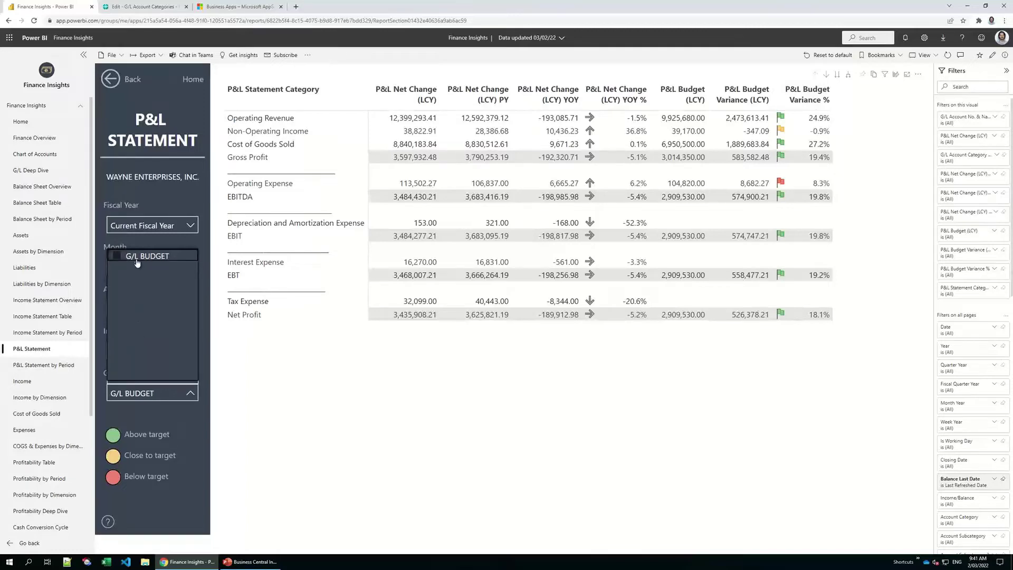
{"action": "left_click", "coordinate": [676, 189]}
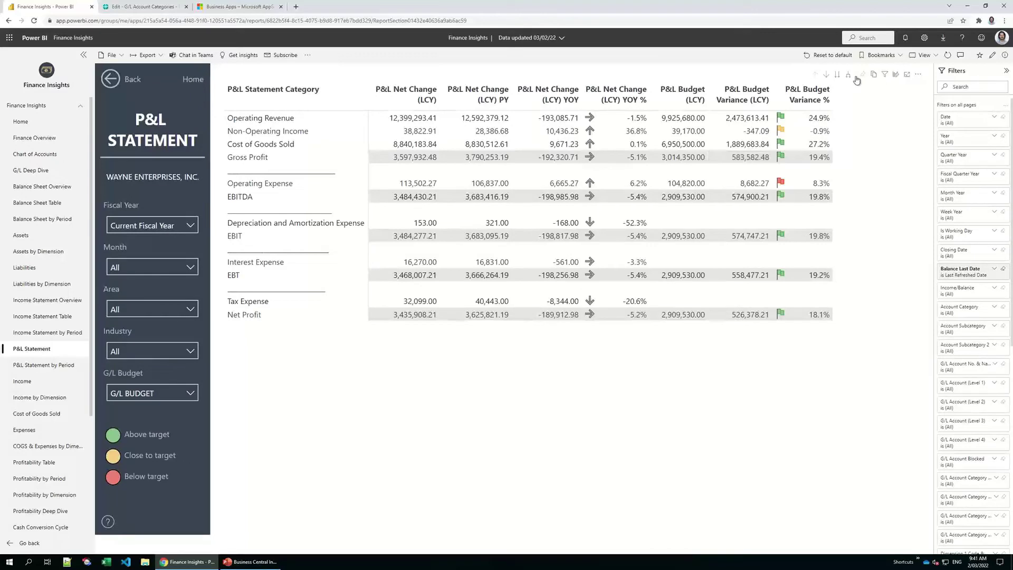
{"action": "left_click", "coordinate": [852, 79]}
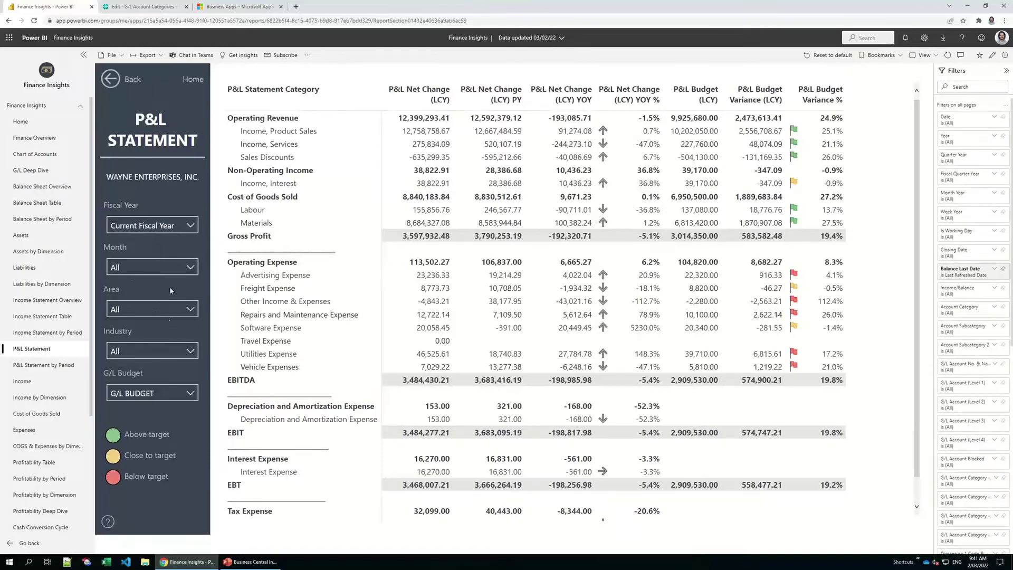
Filter the P&L statement to the VIC - Victoria area, and clear that area filter again.
{"action": "left_click", "coordinate": [153, 309]}
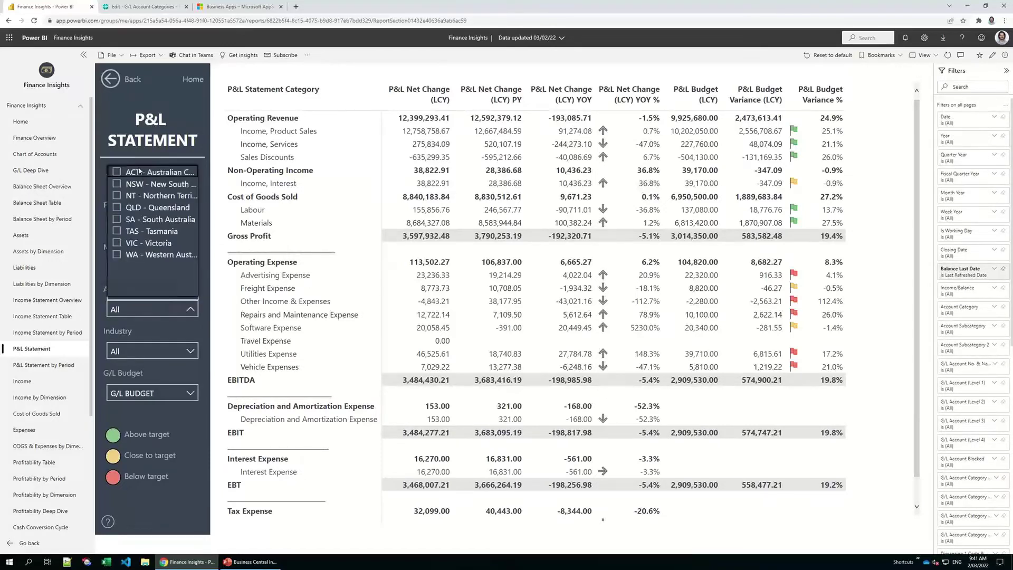
{"action": "left_click", "coordinate": [147, 245]}
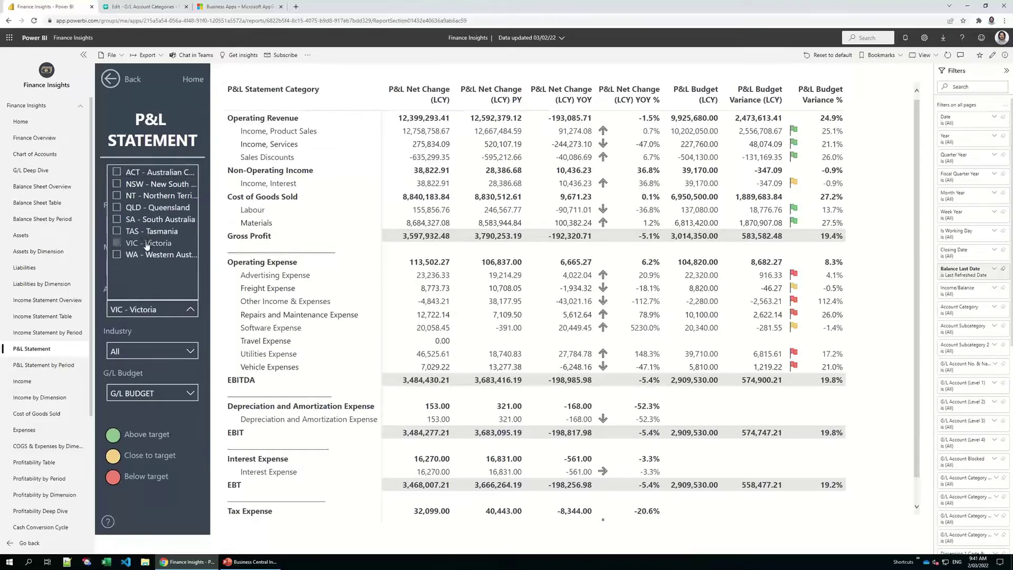
{"action": "left_click", "coordinate": [213, 256]}
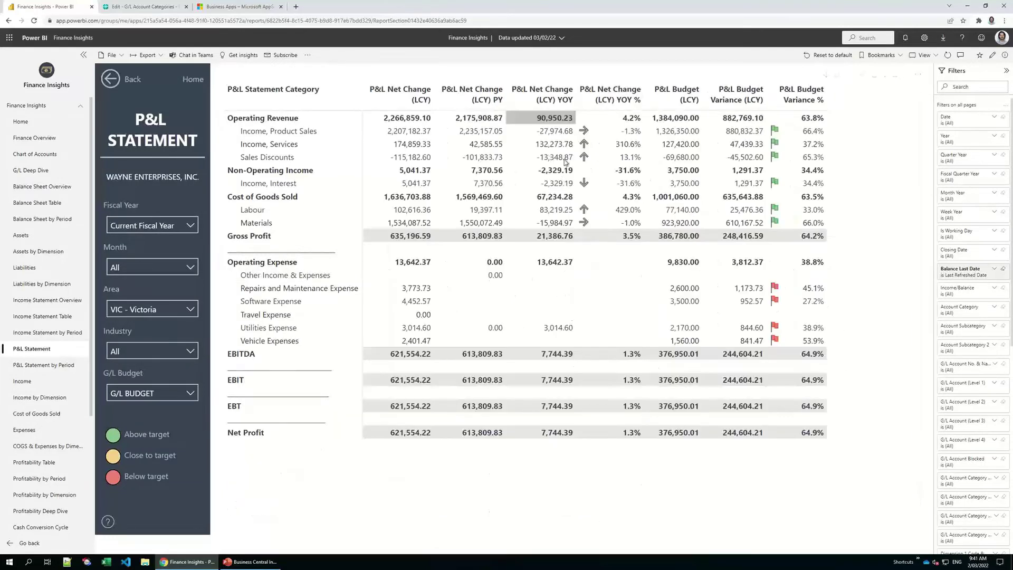
{"action": "left_click", "coordinate": [141, 310]}
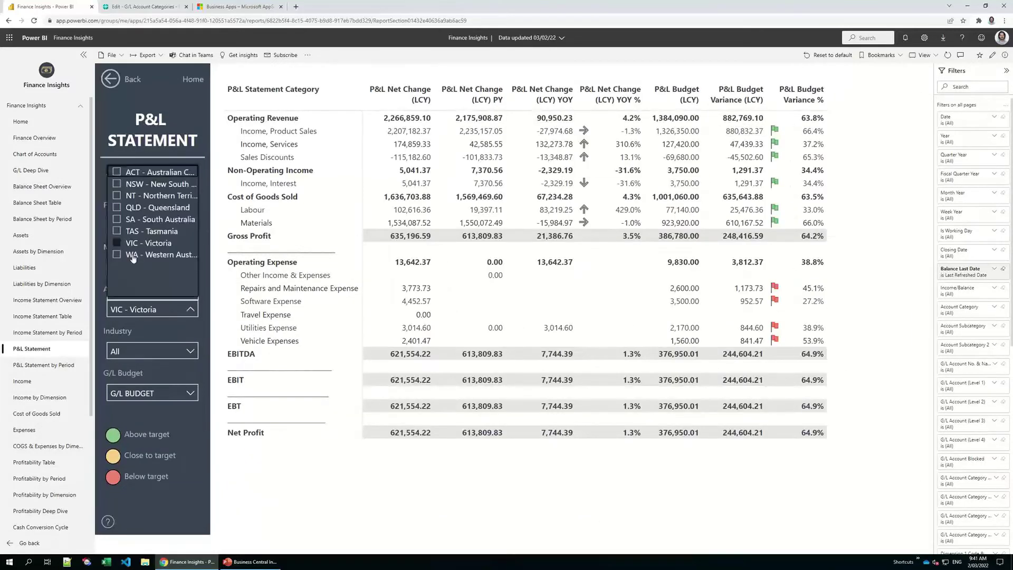
{"action": "left_click", "coordinate": [140, 243]}
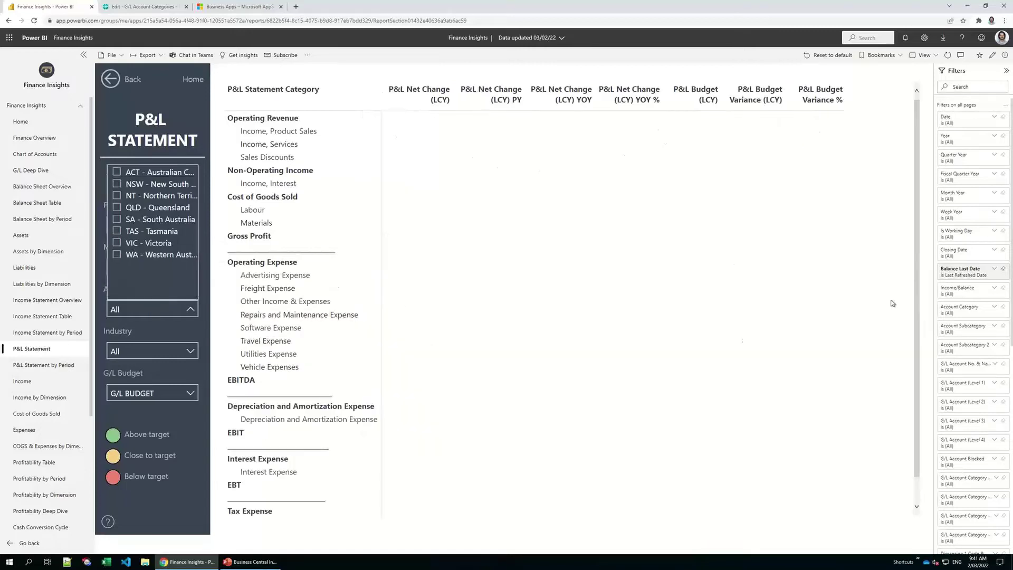
Review the dimension and other filters available on all pages, and expand the P&L statement to individual G/L accounts.
{"action": "scroll", "coordinate": [974, 309], "scroll_direction": "down", "scroll_amount": 3}
{"action": "scroll", "coordinate": [974, 309], "scroll_direction": "down", "scroll_amount": 4}
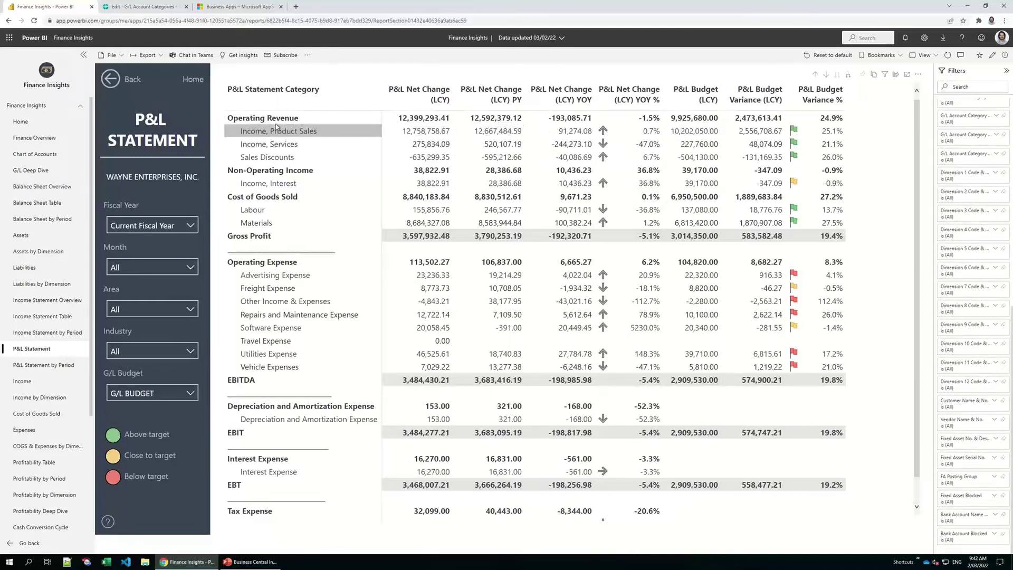
{"action": "left_click", "coordinate": [850, 75]}
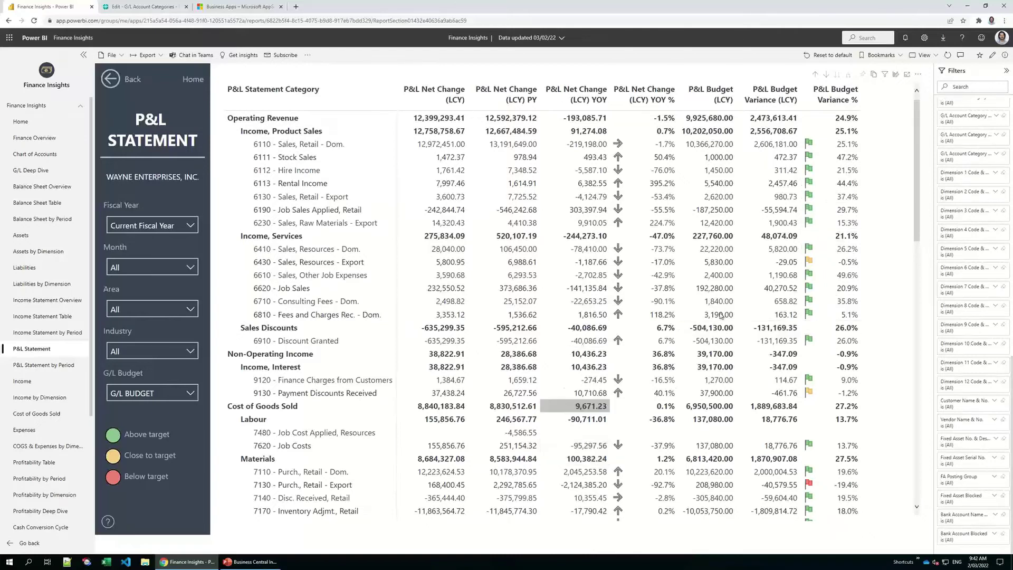
Return to the Finance Insights home page, open Finance Overview and examine the definitions shown for the income-to-net-profit funnel.
{"action": "left_click", "coordinate": [193, 79]}
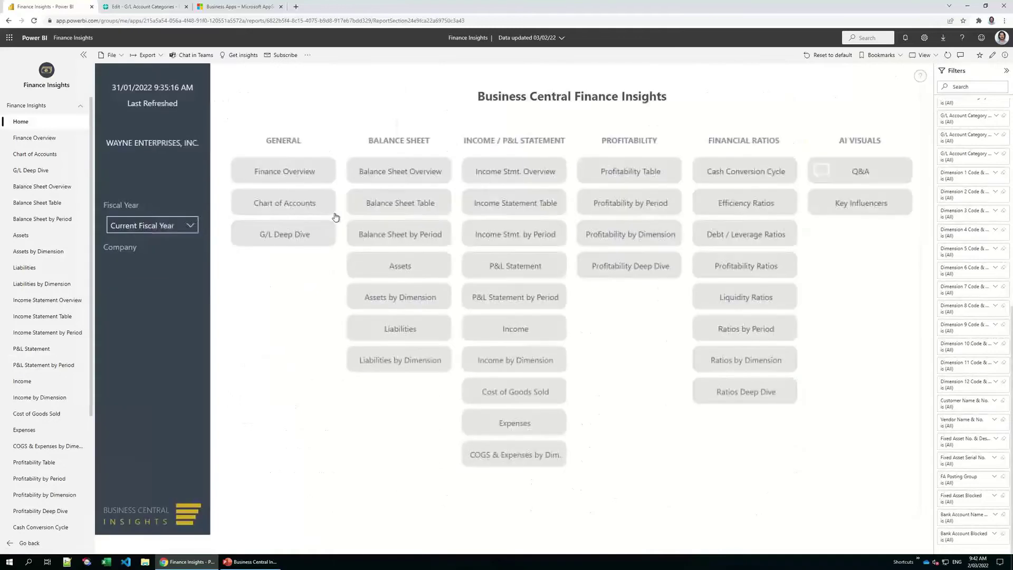
{"action": "left_click", "coordinate": [290, 173]}
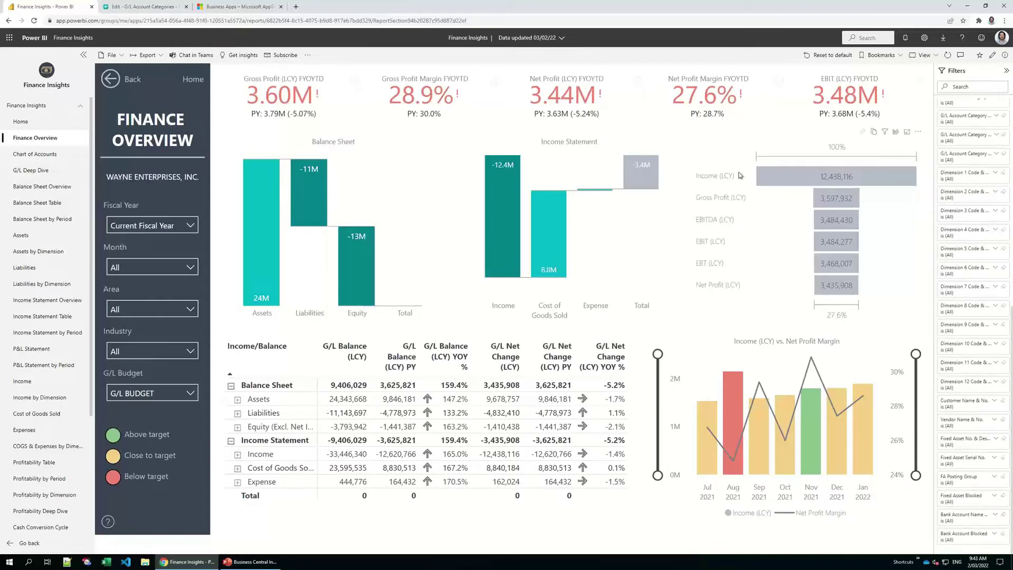
{"action": "mouse_move", "coordinate": [815, 179]}
{"action": "mouse_move", "coordinate": [772, 173]}
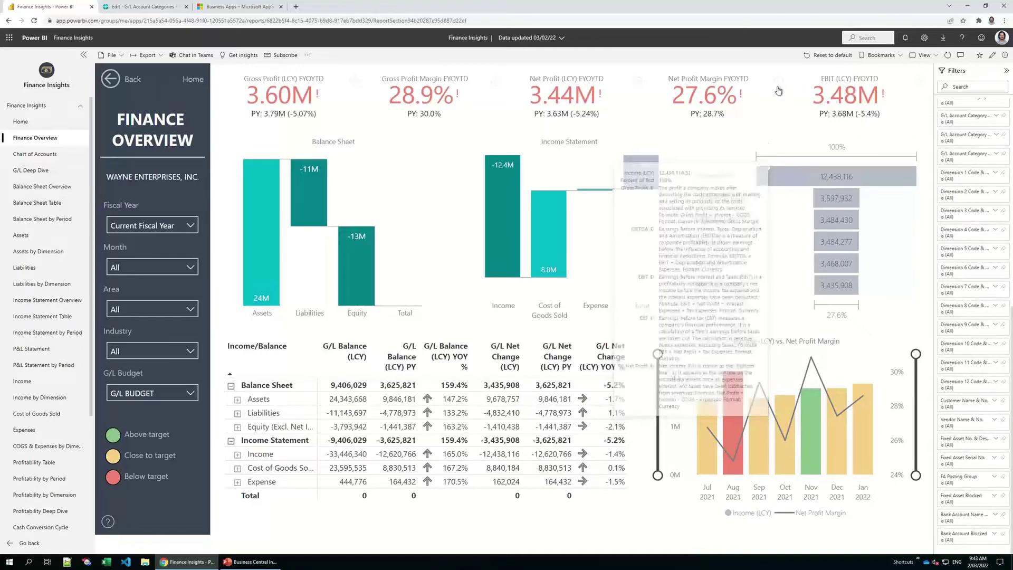
{"action": "mouse_move", "coordinate": [778, 90]}
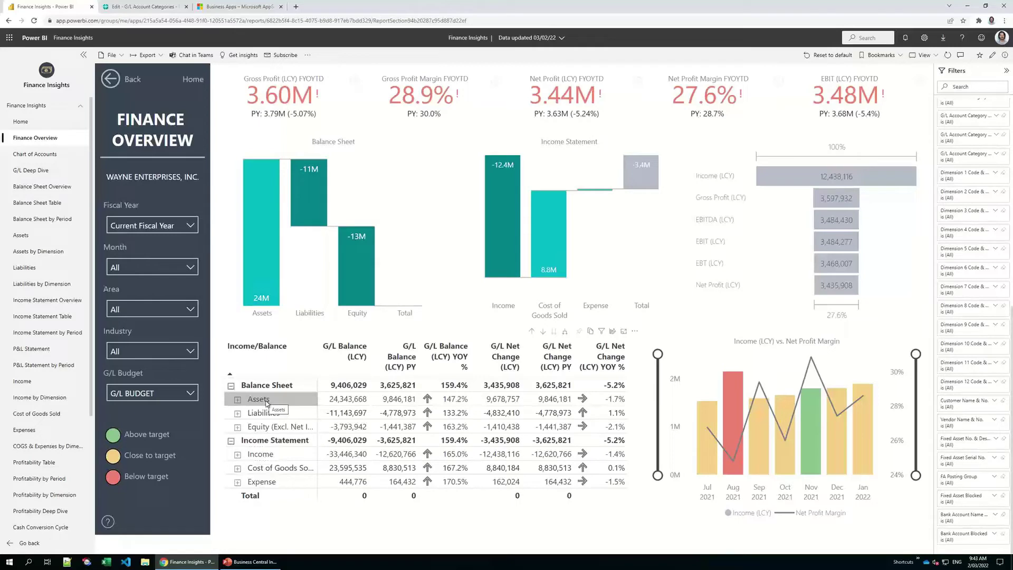
View the Chart of Accounts page, followed by the Balance Sheet Overview page.
{"action": "left_click", "coordinate": [32, 155]}
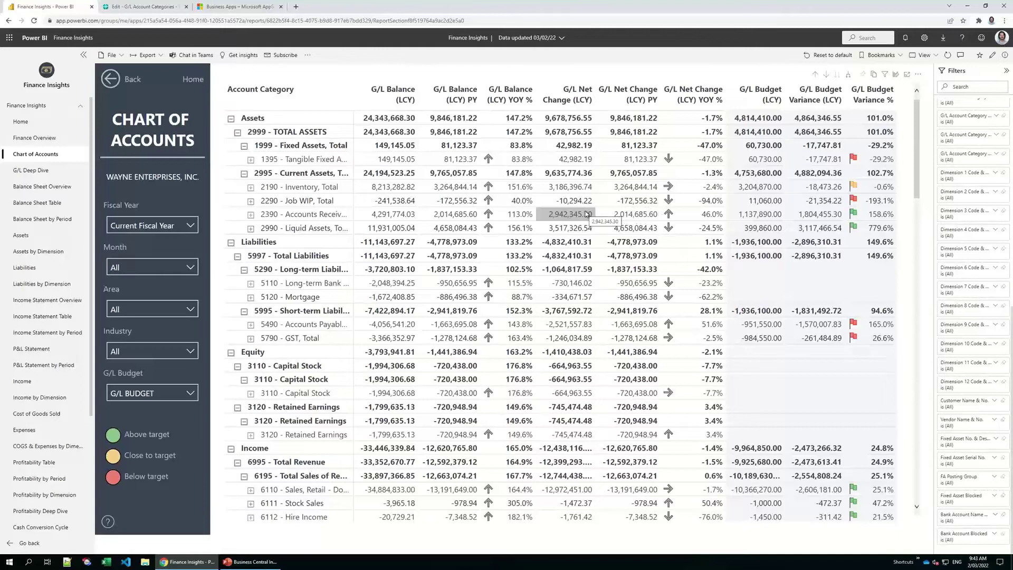
{"action": "left_click", "coordinate": [51, 190]}
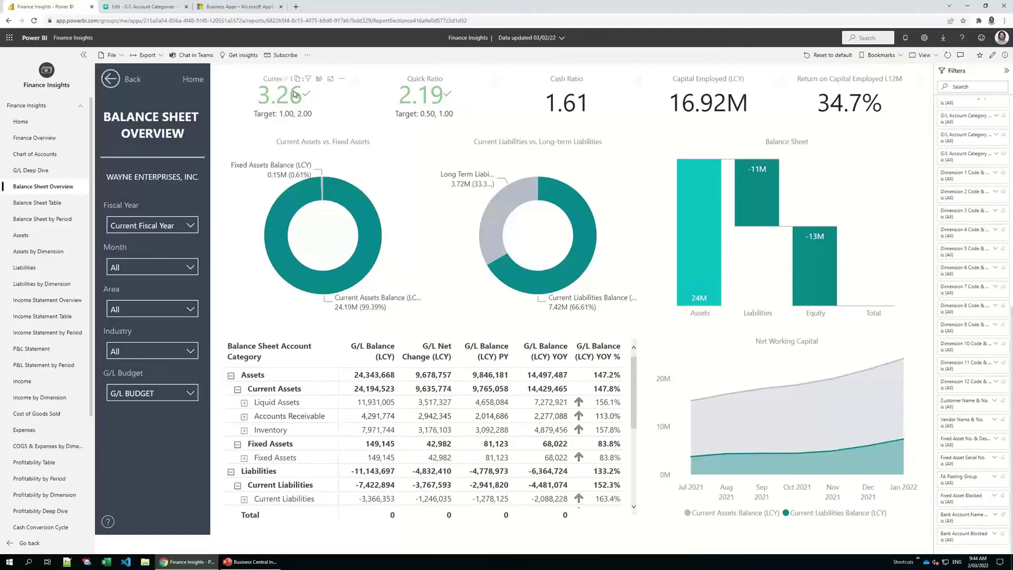
Open the Balance Sheet Table page and review its account rows from start to end.
{"action": "left_click", "coordinate": [48, 203]}
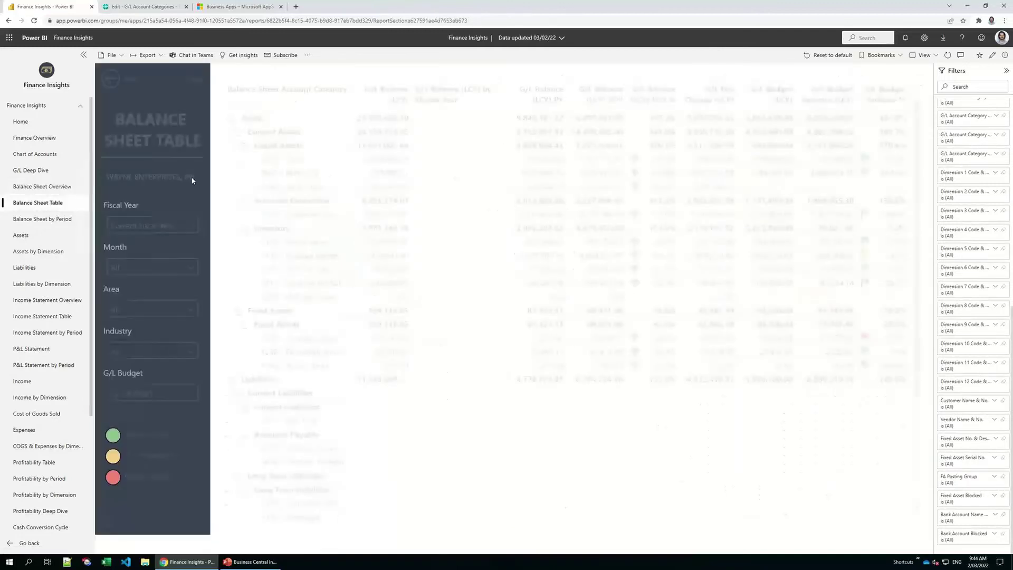
{"action": "scroll", "coordinate": [537, 239], "scroll_direction": "down", "scroll_amount": 15}
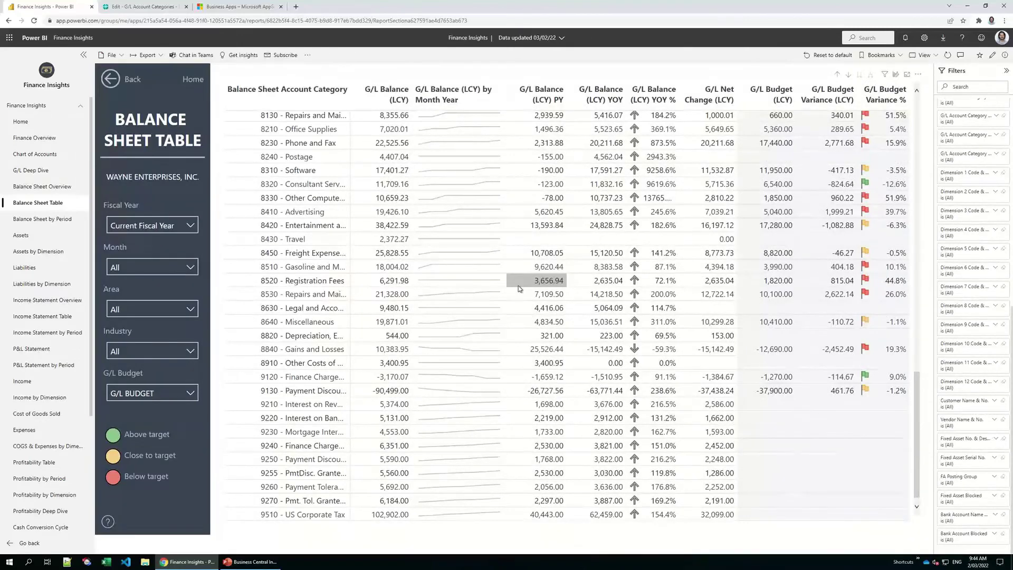
{"action": "scroll", "coordinate": [518, 286], "scroll_direction": "up", "scroll_amount": 3}
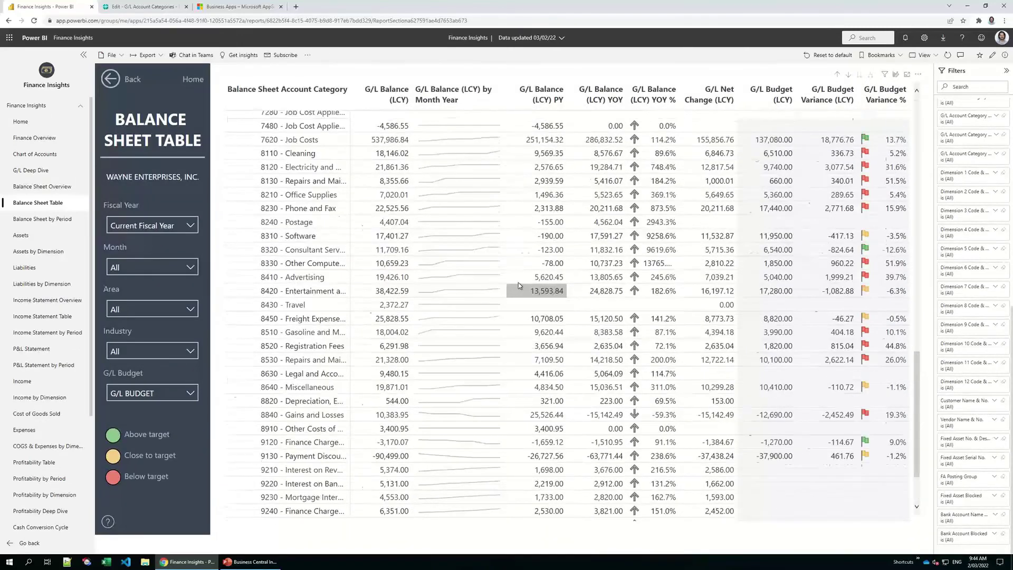
{"action": "scroll", "coordinate": [518, 283], "scroll_direction": "up", "scroll_amount": 15}
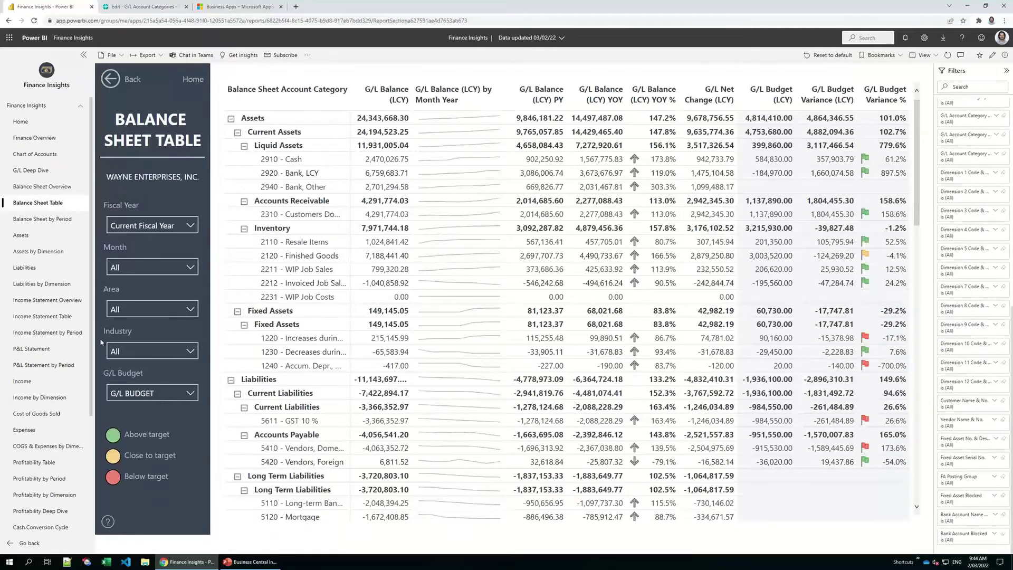
Open the Assets page and examine the Asset Turnover L12M figure.
{"action": "left_click", "coordinate": [24, 235]}
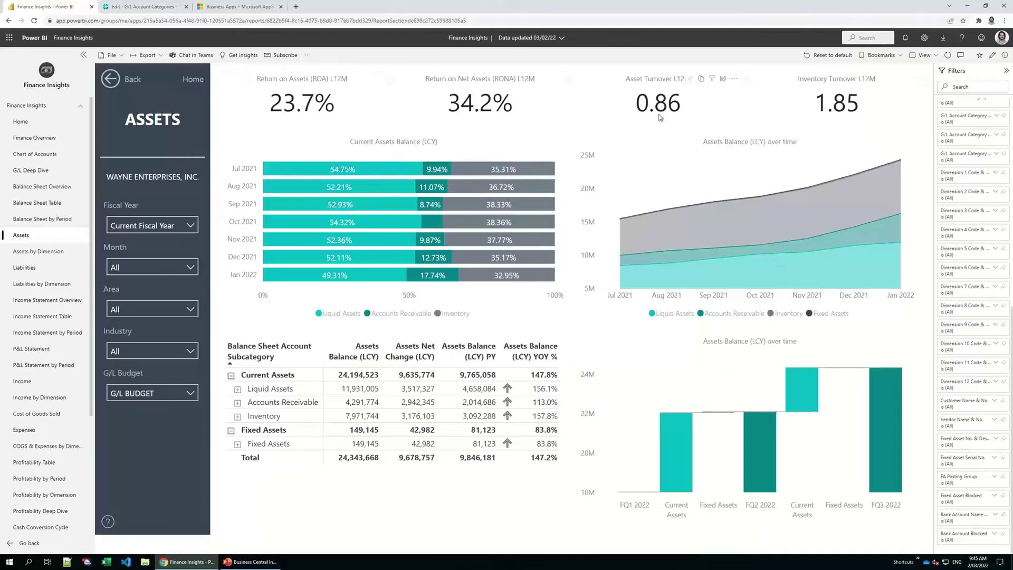
{"action": "mouse_move", "coordinate": [674, 117]}
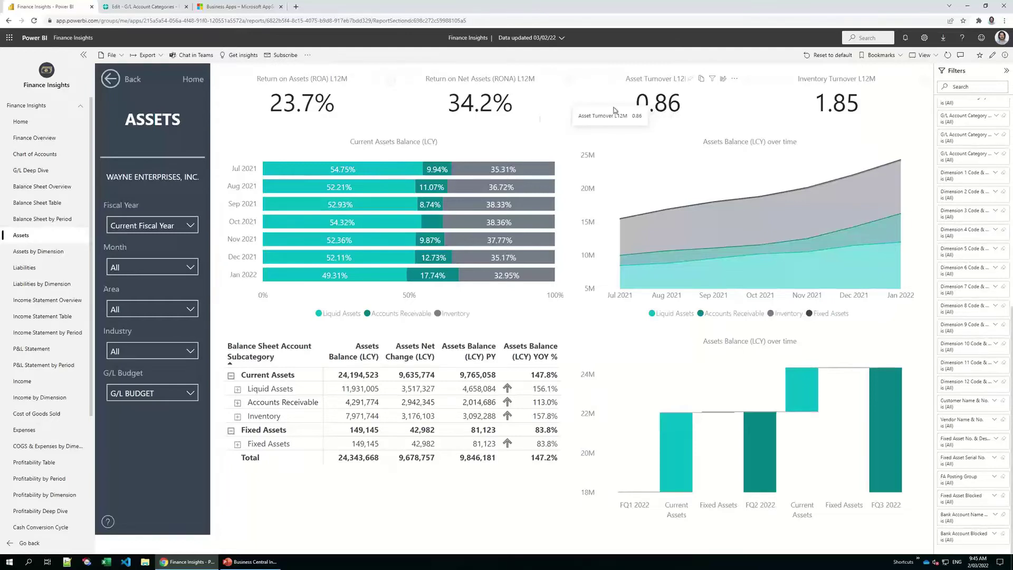
Open the Assets by Dimension page, select the Area dimension and filter the page to G/L account 2920 - Bank, LCY.
{"action": "left_click", "coordinate": [38, 251]}
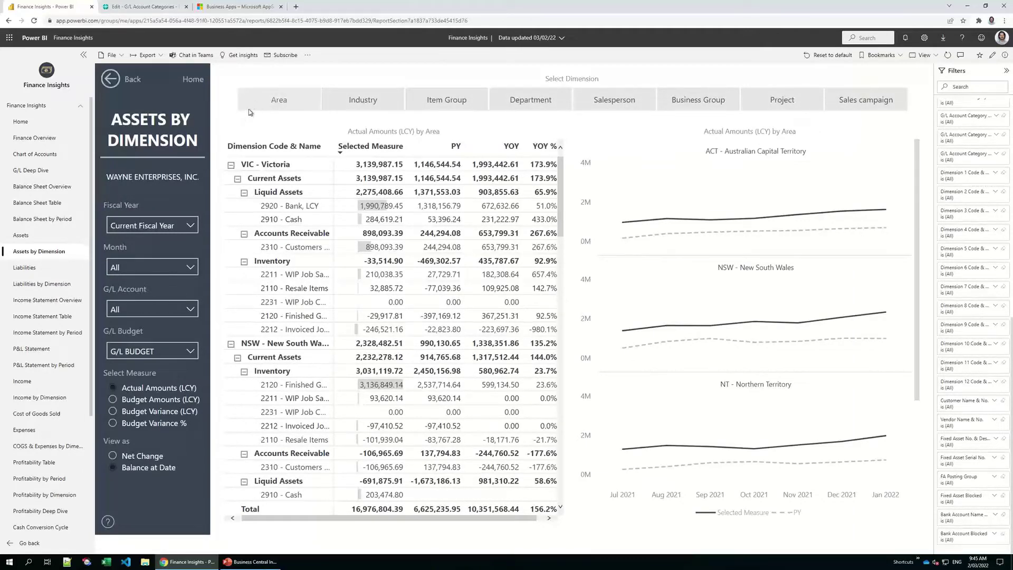
{"action": "left_click", "coordinate": [267, 99]}
{"action": "left_click", "coordinate": [142, 310]}
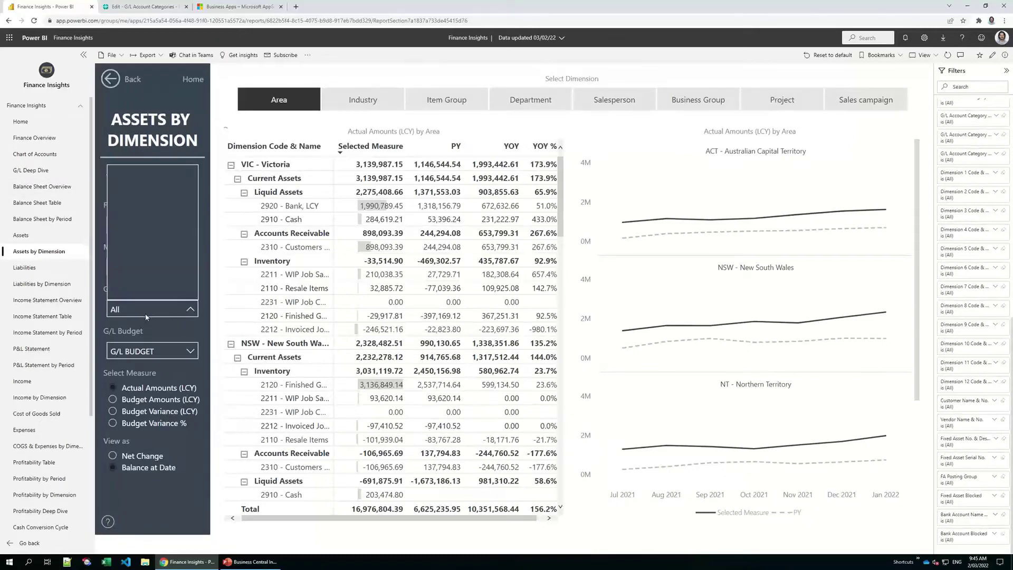
{"action": "scroll", "coordinate": [143, 205], "scroll_direction": "down", "scroll_amount": 5}
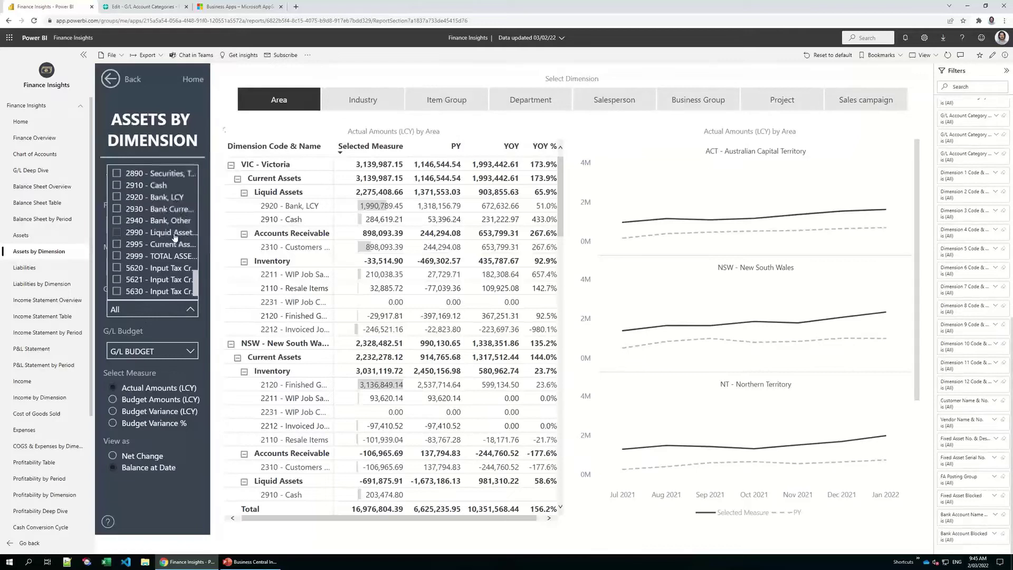
{"action": "left_click", "coordinate": [141, 198]}
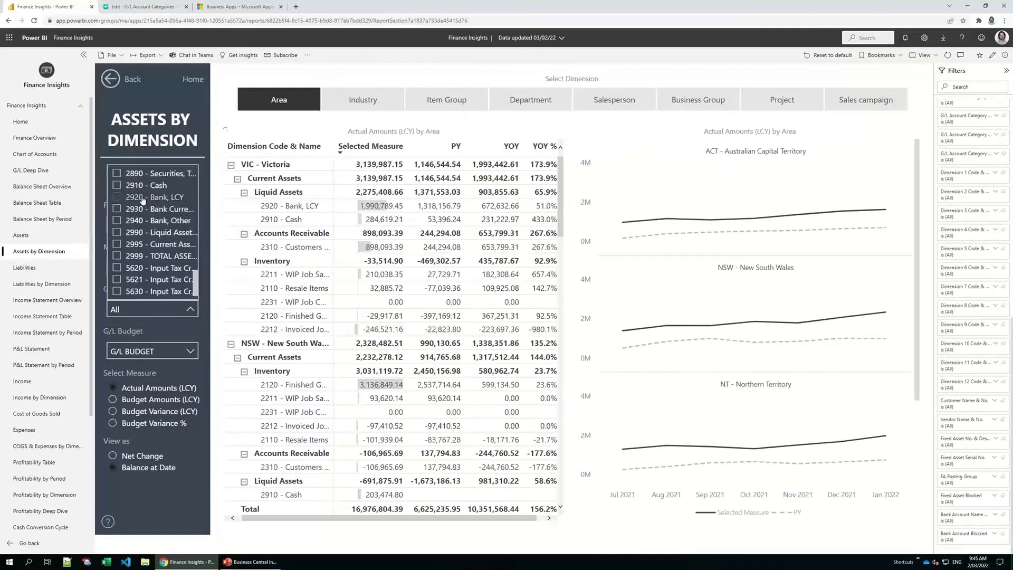
{"action": "left_click", "coordinate": [214, 213]}
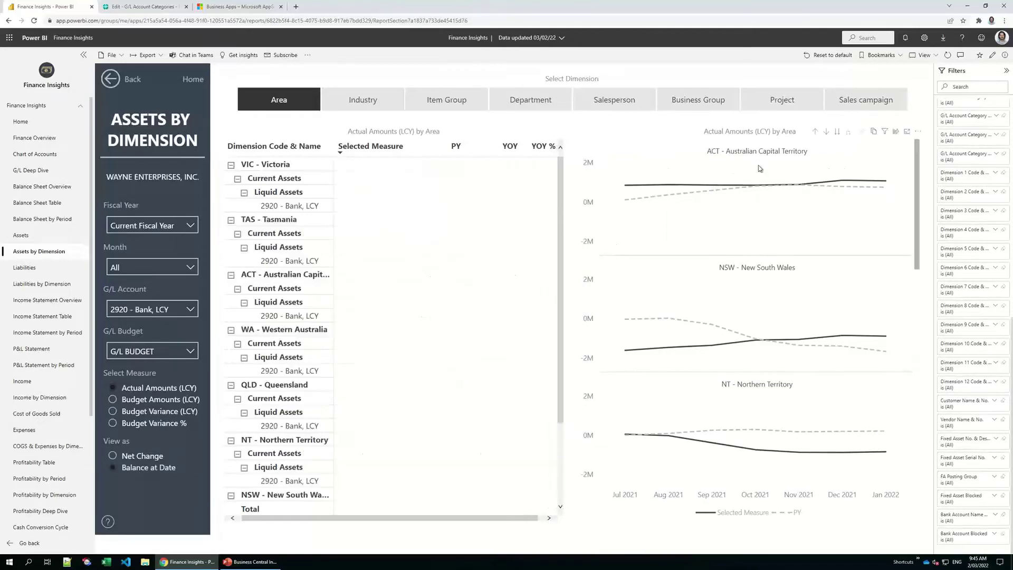
{"action": "scroll", "coordinate": [824, 207], "scroll_direction": "down", "scroll_amount": 3}
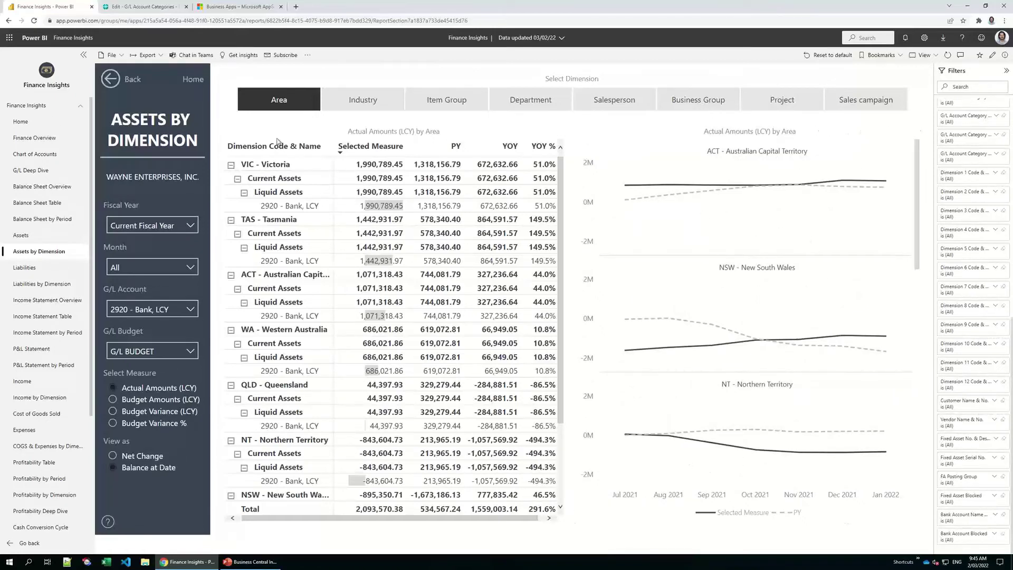
Keep Area as the selected dimension and clear the 2920 - Bank, LCY account filter.
{"action": "left_click", "coordinate": [298, 103]}
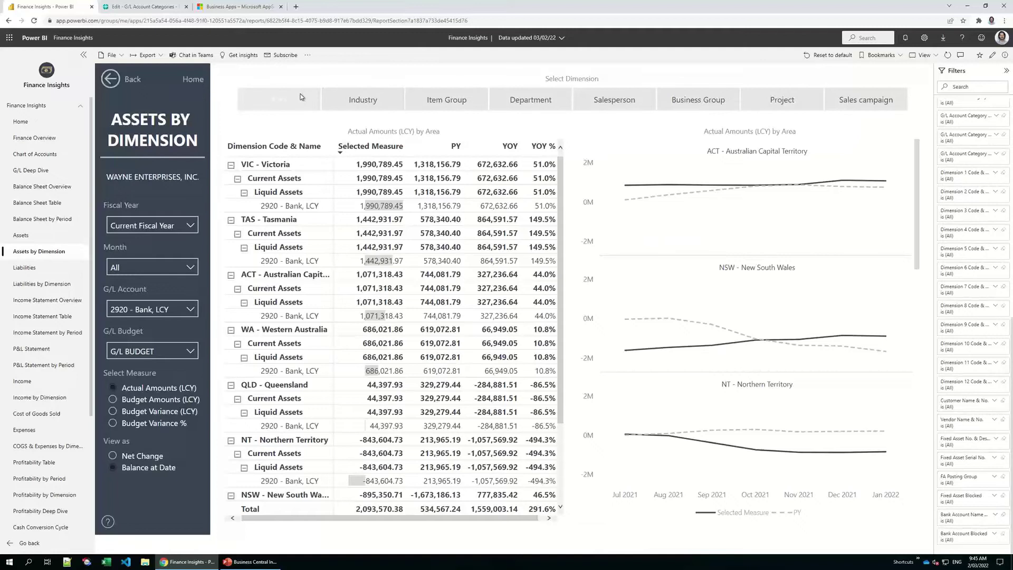
{"action": "left_click", "coordinate": [136, 312]}
{"action": "scroll", "coordinate": [142, 294], "scroll_direction": "up", "scroll_amount": 1}
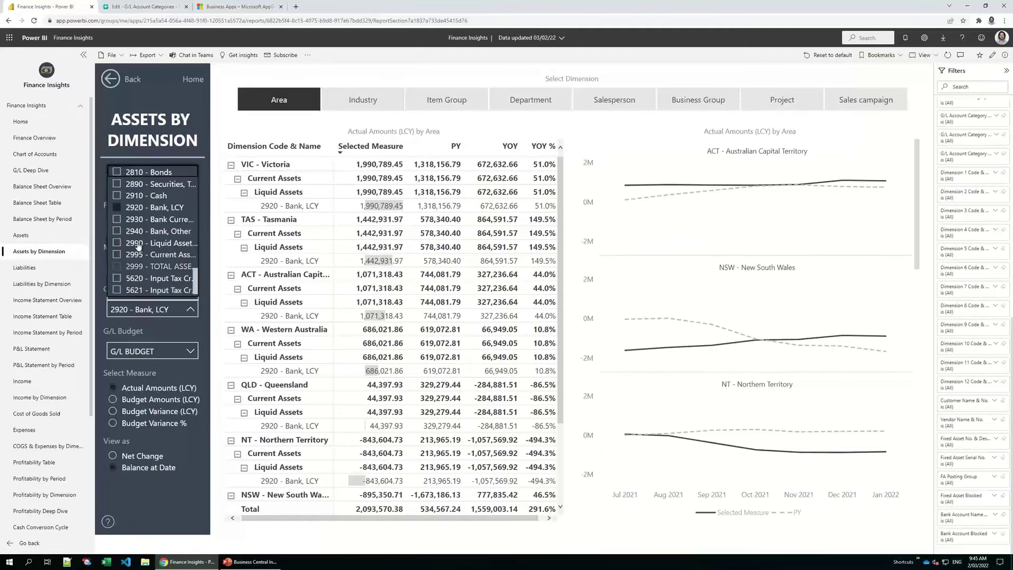
{"action": "left_click", "coordinate": [132, 209]}
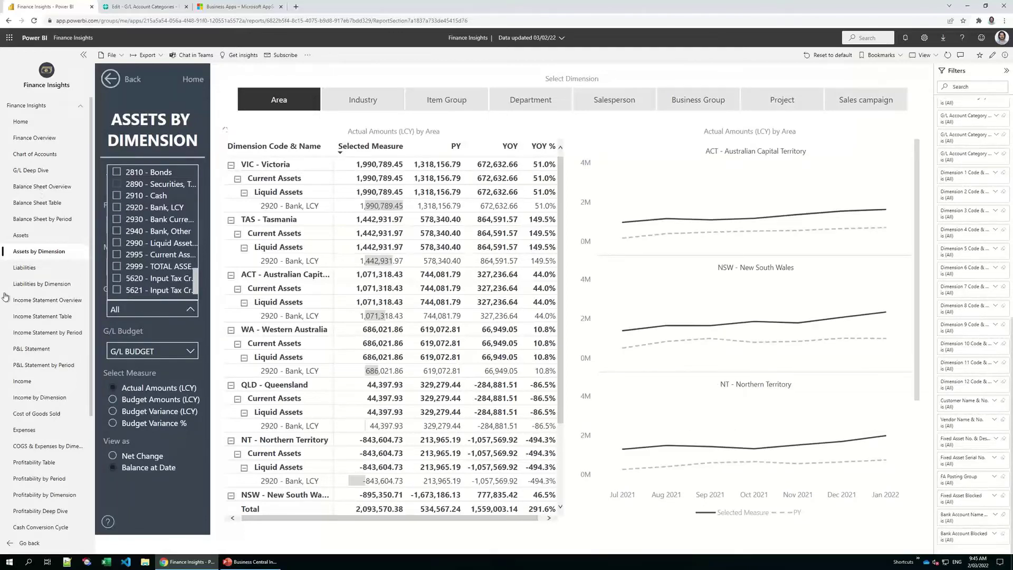
Open the Income Statement Overview page, and drill the income and cost chart down to weeks and back up to months.
{"action": "left_click", "coordinate": [46, 302]}
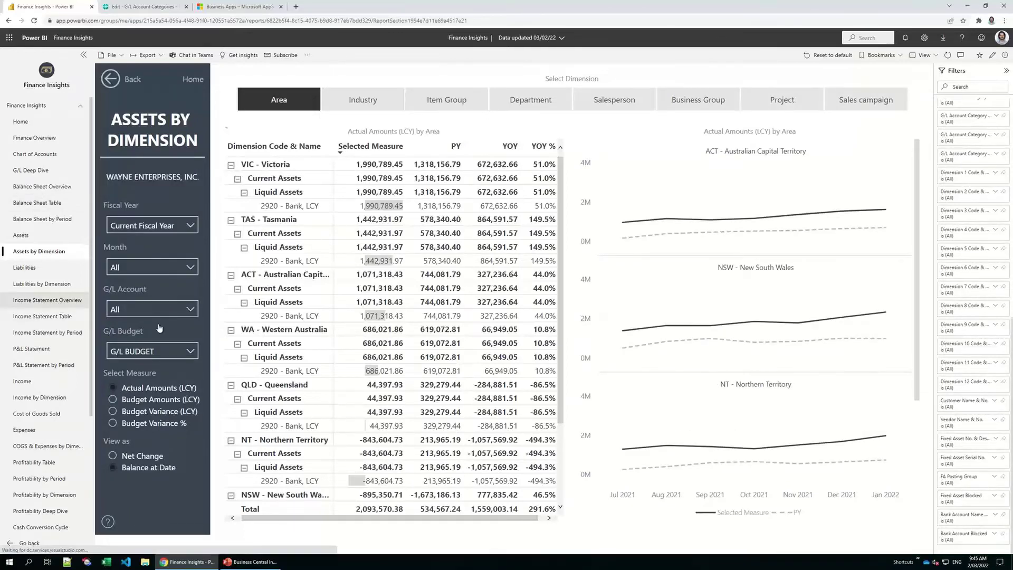
{"action": "left_click", "coordinate": [46, 302]}
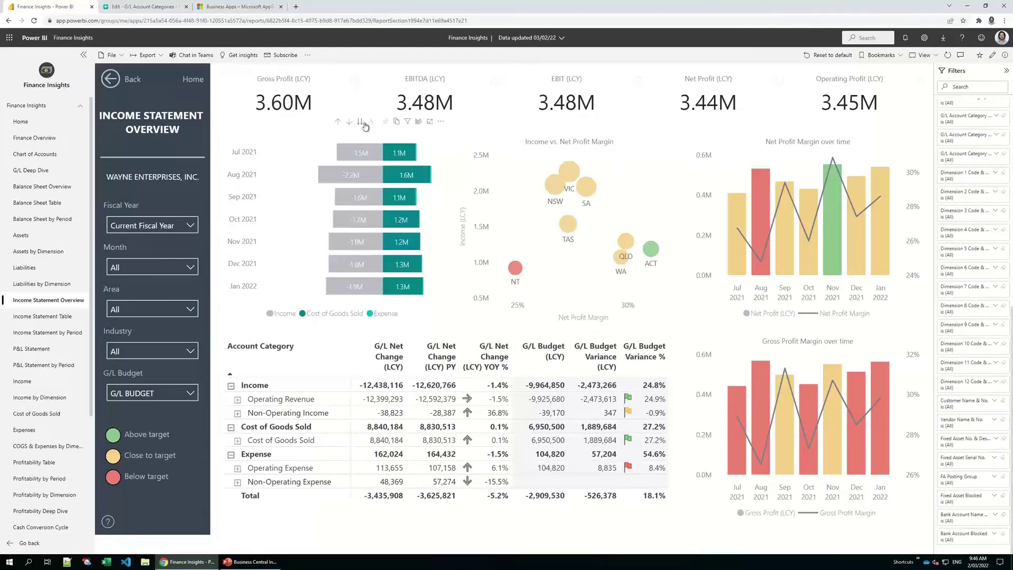
{"action": "left_click", "coordinate": [338, 123]}
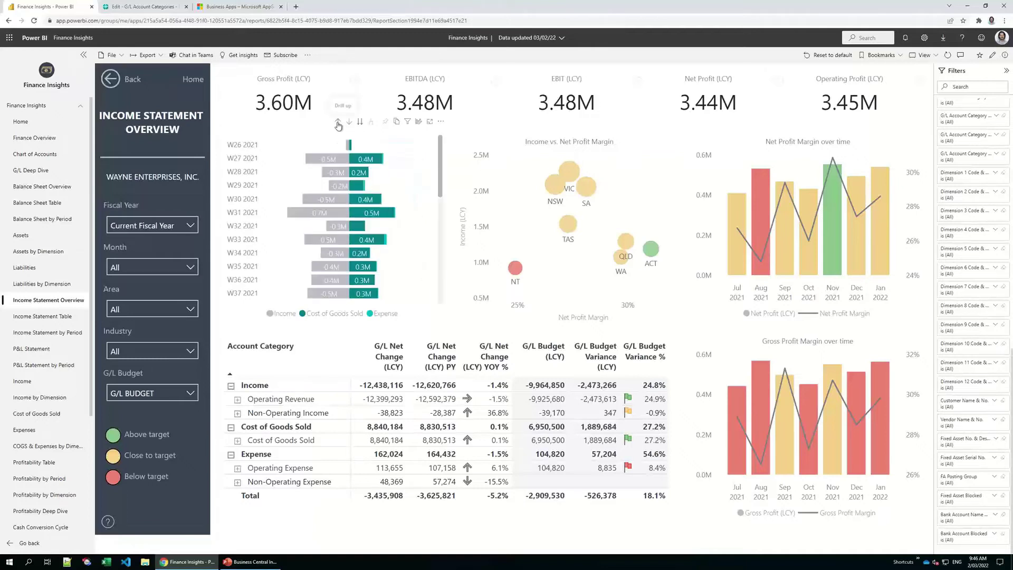
{"action": "left_click", "coordinate": [338, 124]}
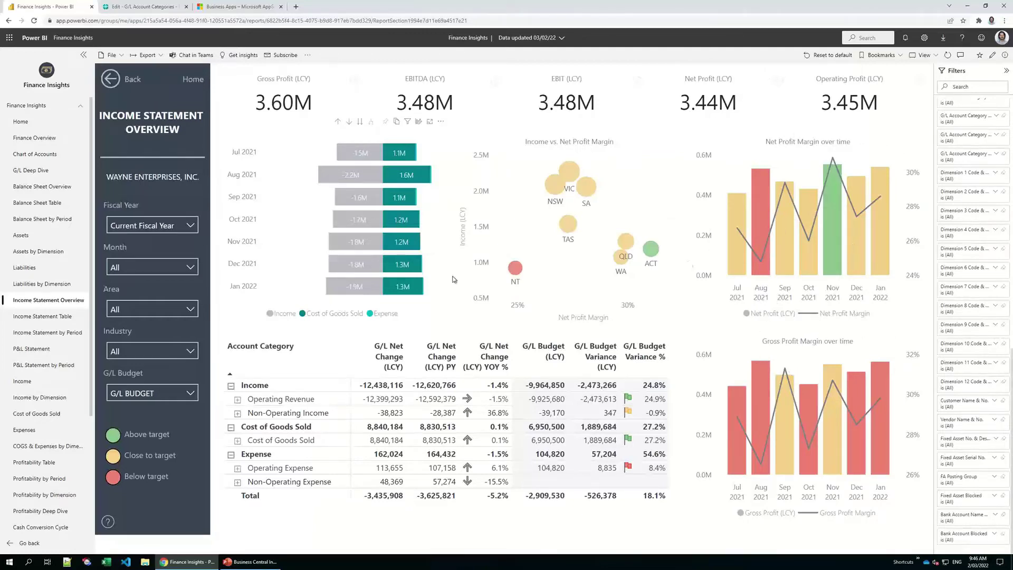
Open the Income Statement Table page and review the account rows from income through to tax expense.
{"action": "left_click", "coordinate": [25, 319]}
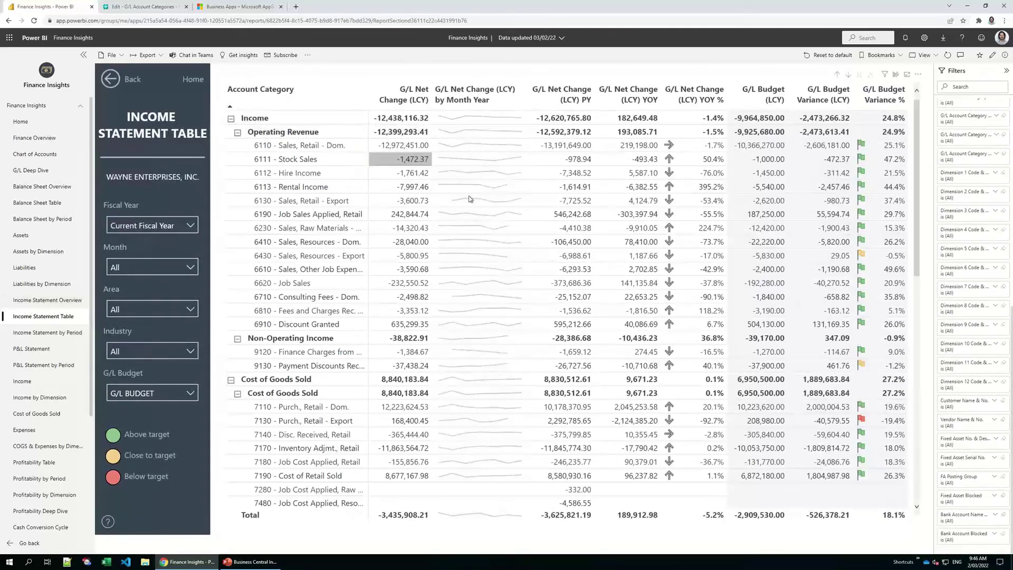
{"action": "scroll", "coordinate": [467, 196], "scroll_direction": "down", "scroll_amount": 2}
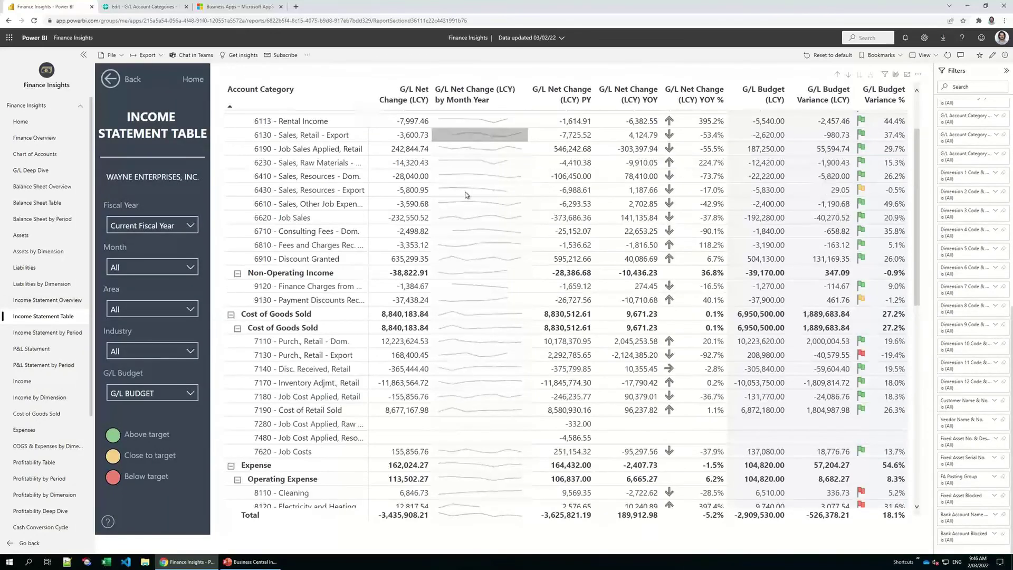
{"action": "scroll", "coordinate": [467, 196], "scroll_direction": "down", "scroll_amount": 10}
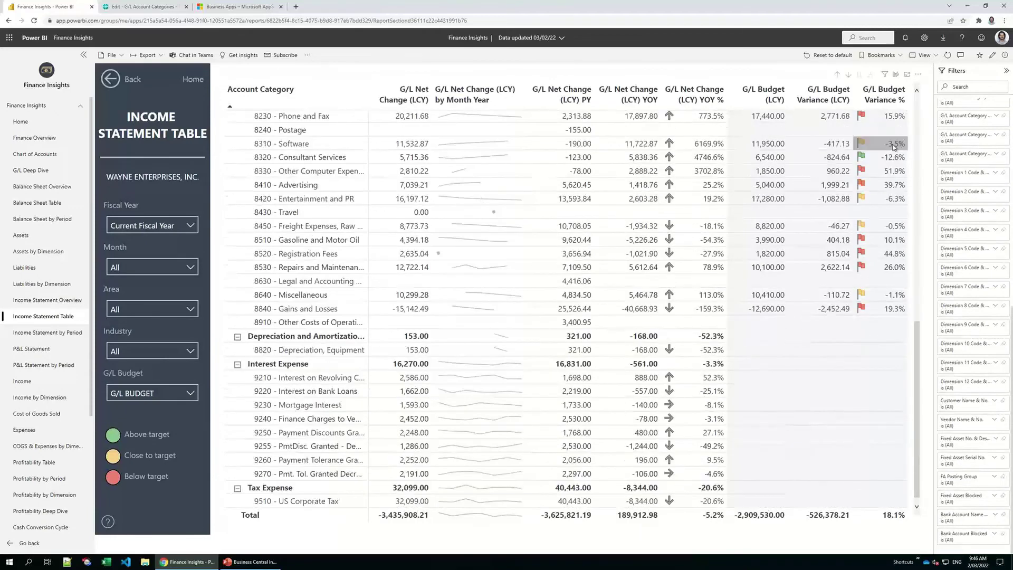
Open the Income Statement by Period page and look through the quarterly amounts for all account categories.
{"action": "left_click", "coordinate": [48, 332]}
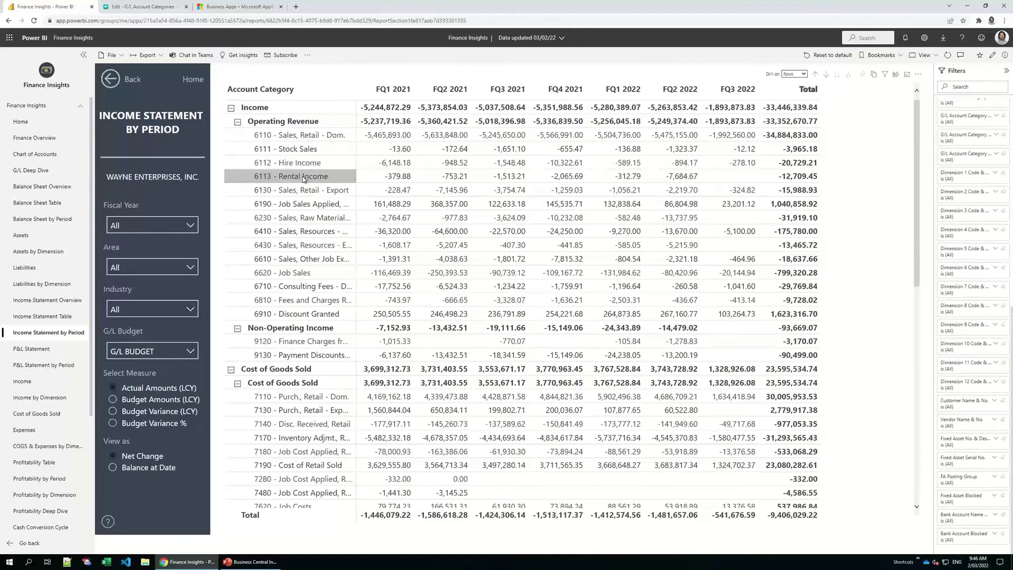
{"action": "scroll", "coordinate": [303, 180], "scroll_direction": "down", "scroll_amount": 3}
{"action": "scroll", "coordinate": [304, 180], "scroll_direction": "down", "scroll_amount": 15}
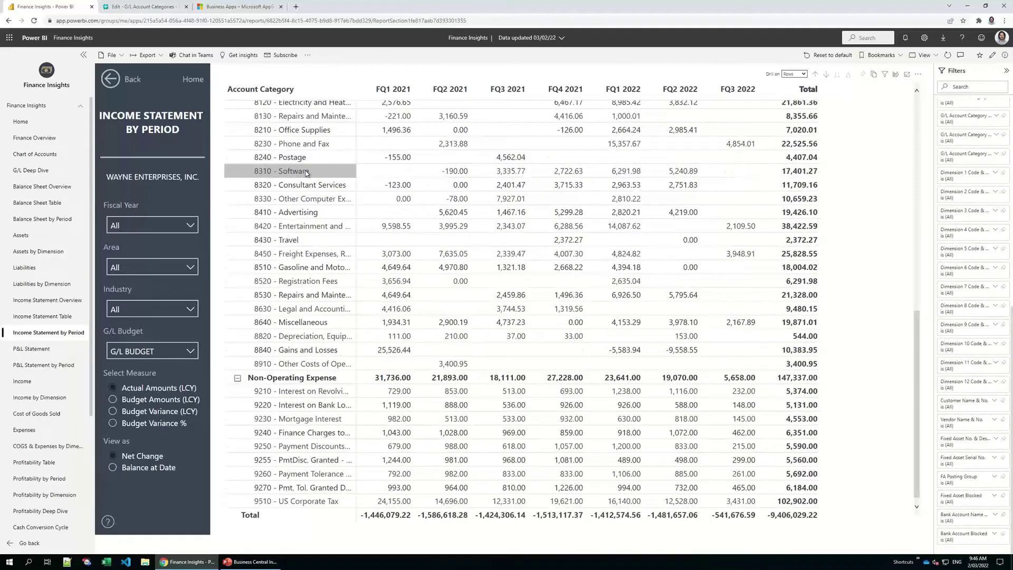
{"action": "scroll", "coordinate": [327, 158], "scroll_direction": "up", "scroll_amount": 20}
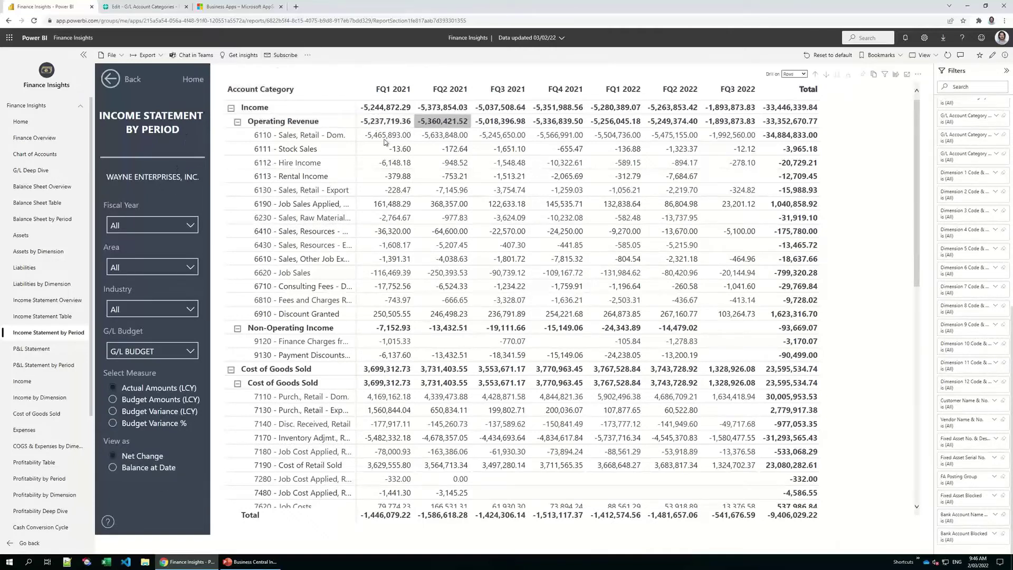
Set the Income Statement by Period matrix to drill on Columns and expand its periods down to weeks.
{"action": "left_click", "coordinate": [793, 74]}
{"action": "left_click", "coordinate": [773, 81]}
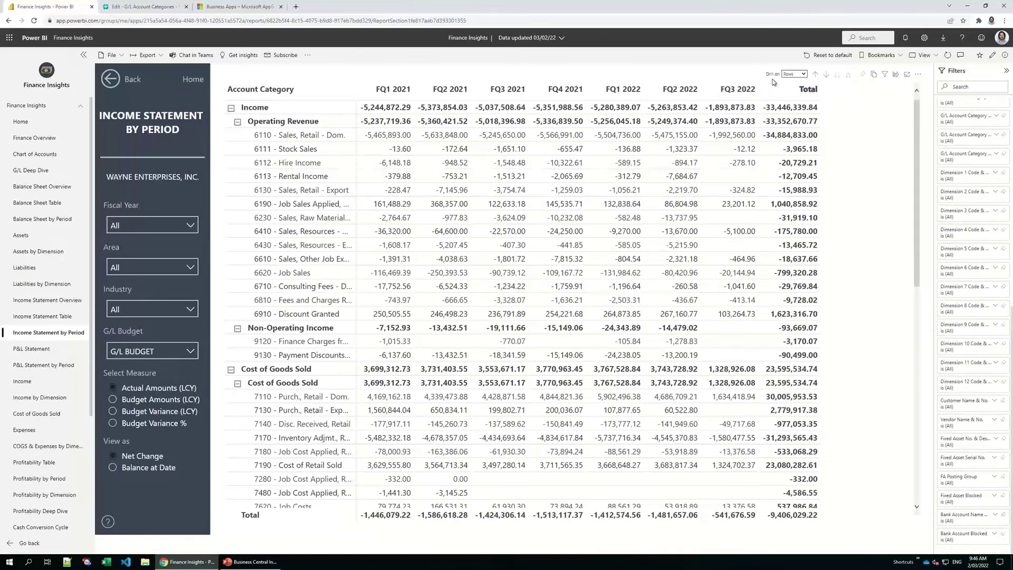
{"action": "key", "text": "Down"}
{"action": "left_click", "coordinate": [838, 75]}
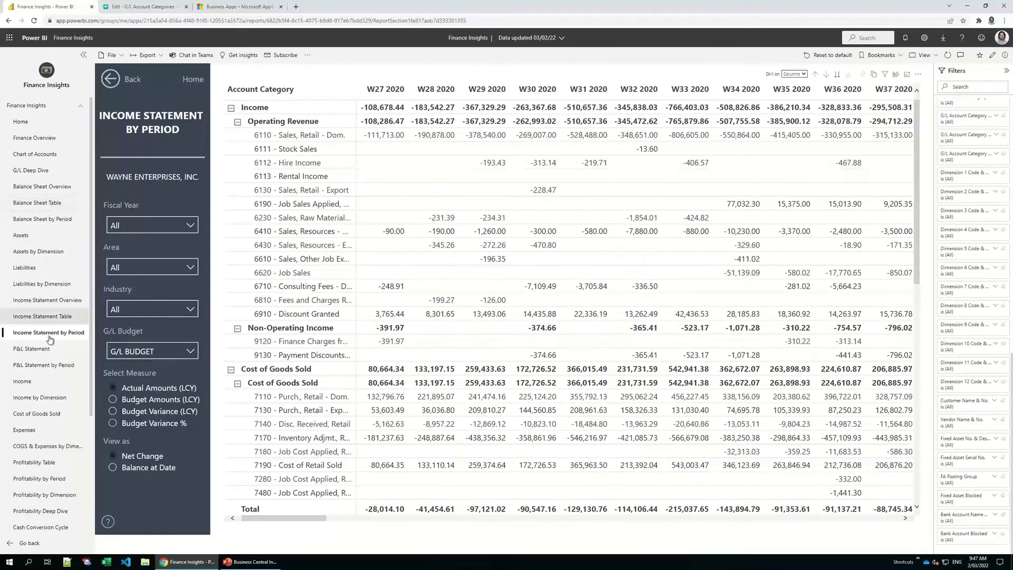
Open the Income page and filter it to the month Sep 2021.
{"action": "left_click", "coordinate": [38, 382]}
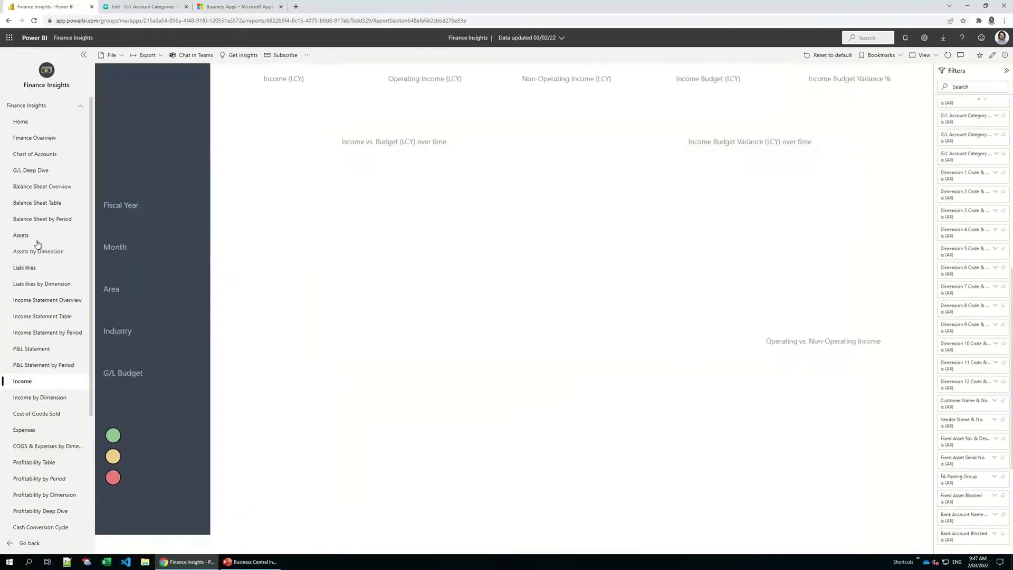
{"action": "scroll", "coordinate": [40, 239], "scroll_direction": "down", "scroll_amount": 3}
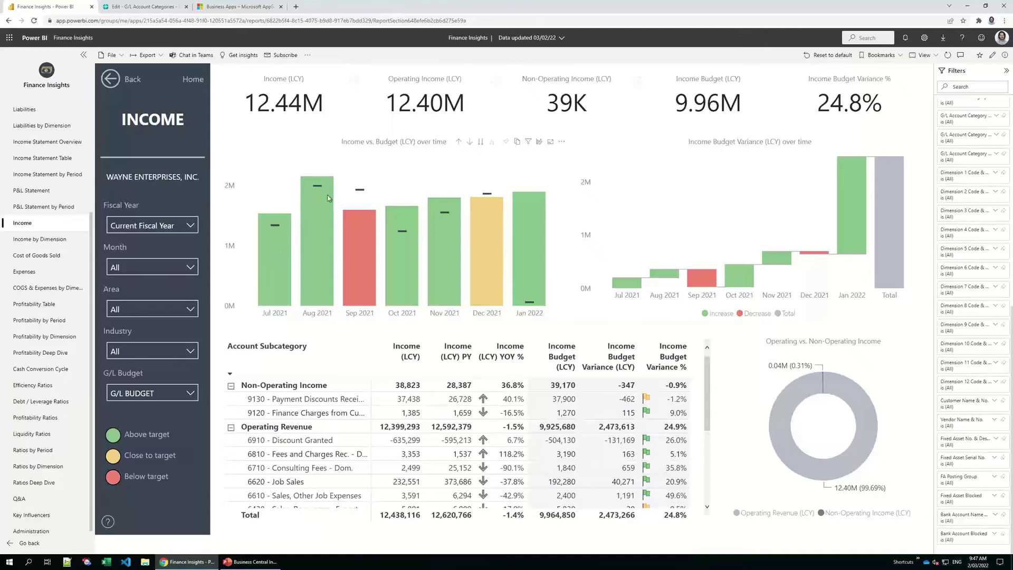
{"action": "left_click", "coordinate": [162, 397]}
{"action": "left_click", "coordinate": [220, 331]}
{"action": "left_click", "coordinate": [134, 270]}
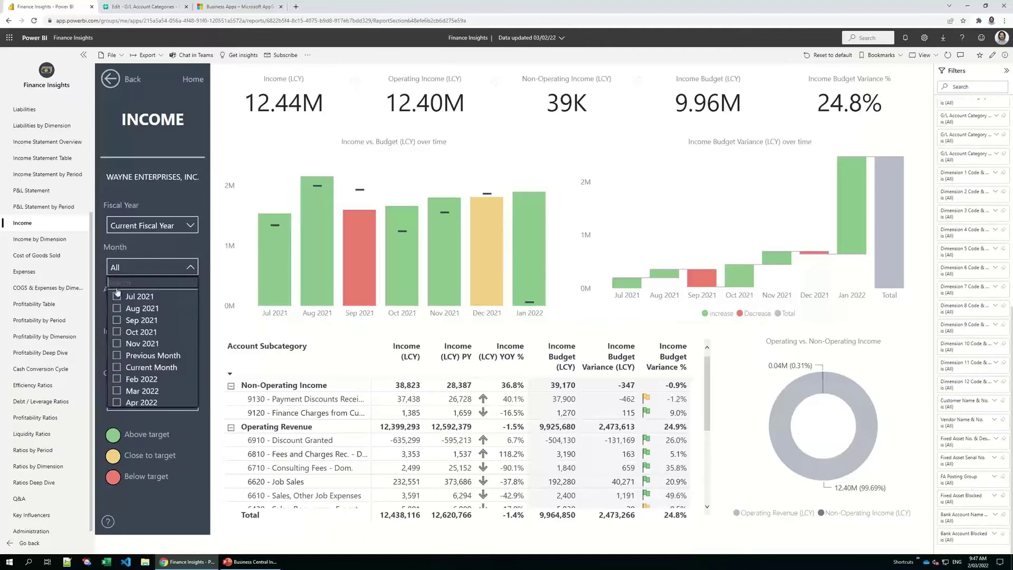
{"action": "left_click", "coordinate": [150, 323]}
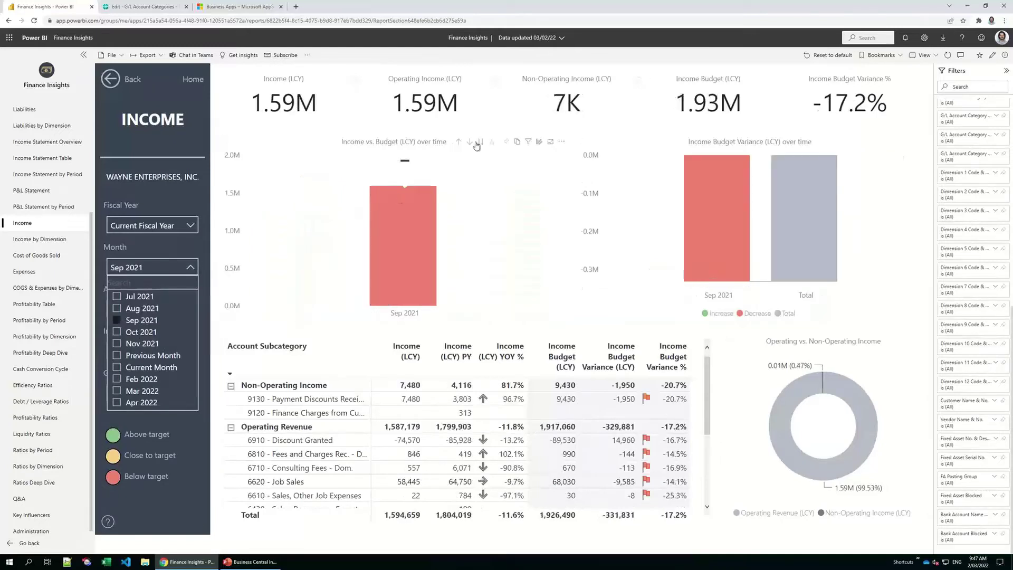
Drill the Income vs. Budget over time chart down through weeks to days and examine it enlarged.
{"action": "left_click", "coordinate": [479, 143]}
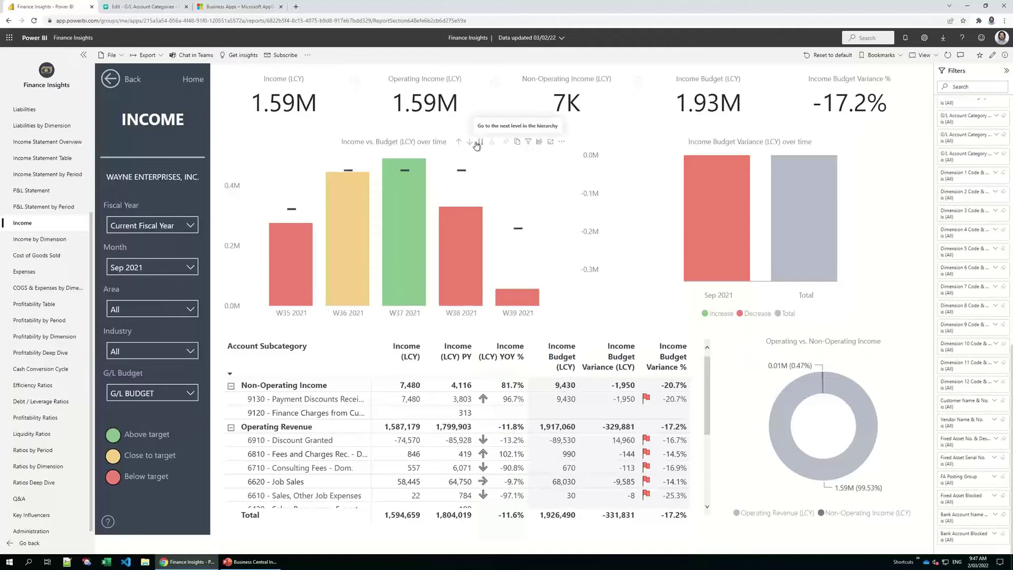
{"action": "left_click", "coordinate": [480, 142]}
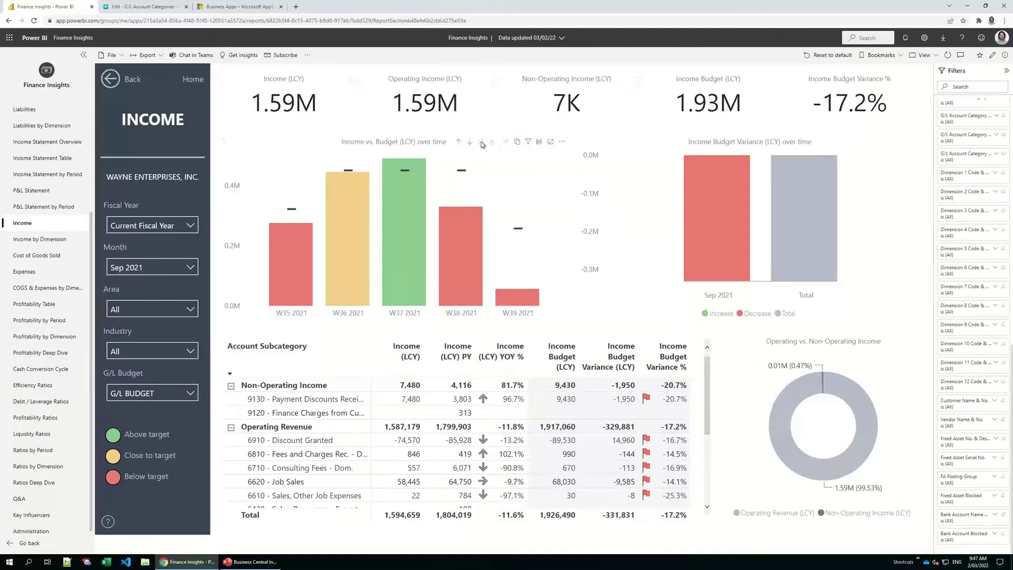
{"action": "left_click", "coordinate": [552, 143]}
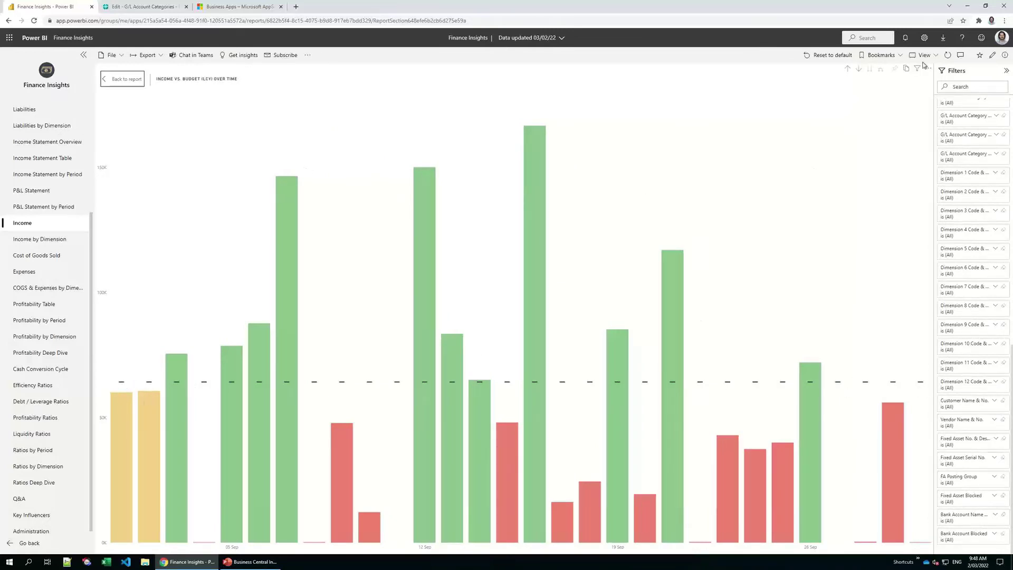
{"action": "left_click", "coordinate": [135, 91]}
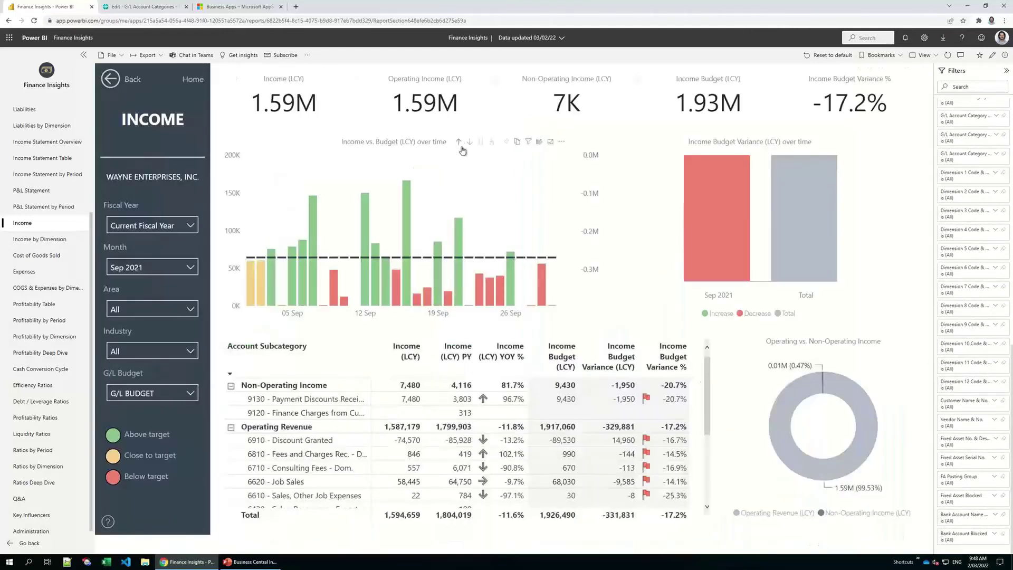
Drill the Income vs. Budget chart back up to months and clear the Sep 2021 month filter.
{"action": "left_click", "coordinate": [459, 142]}
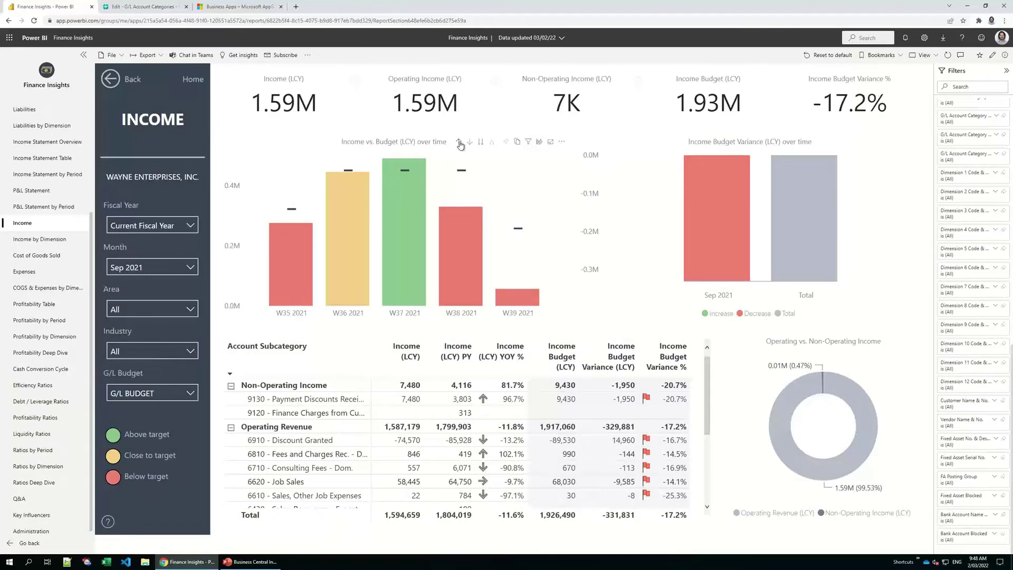
{"action": "left_click", "coordinate": [132, 267]}
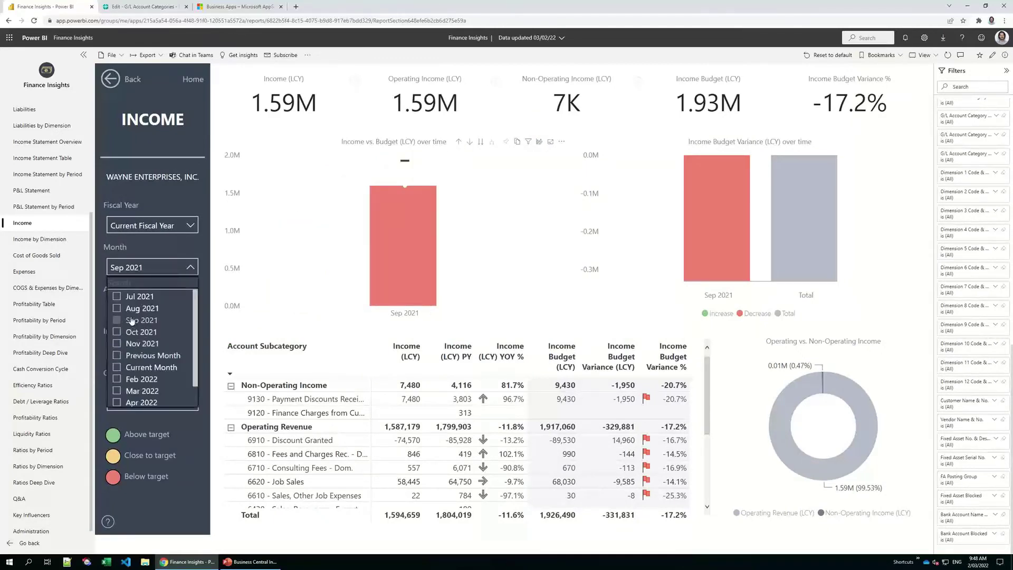
{"action": "left_click", "coordinate": [215, 269]}
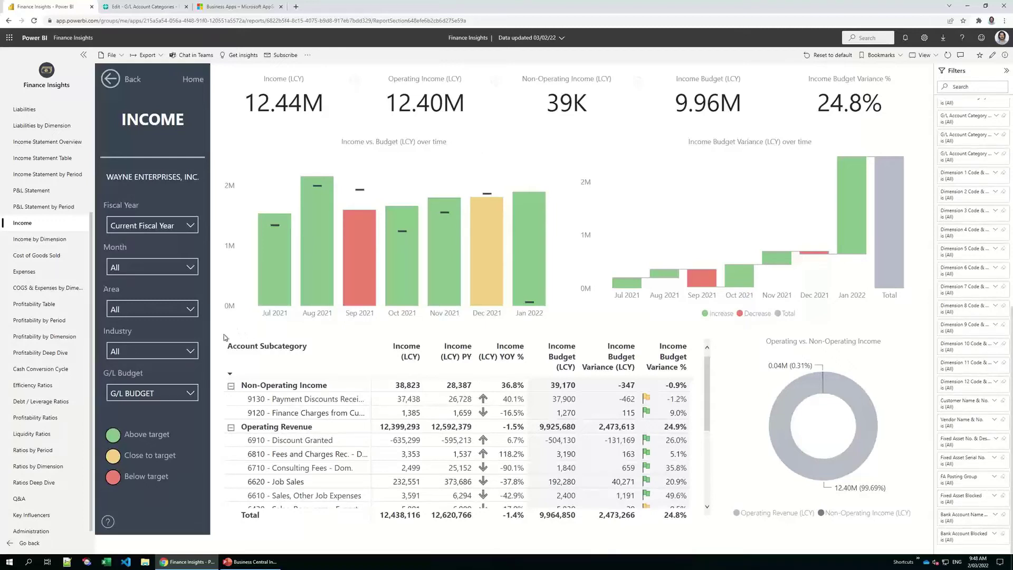
Review the Expenses page and the profitability pages from Profitability Table through to Profitability Deep Dive.
{"action": "left_click", "coordinate": [38, 273]}
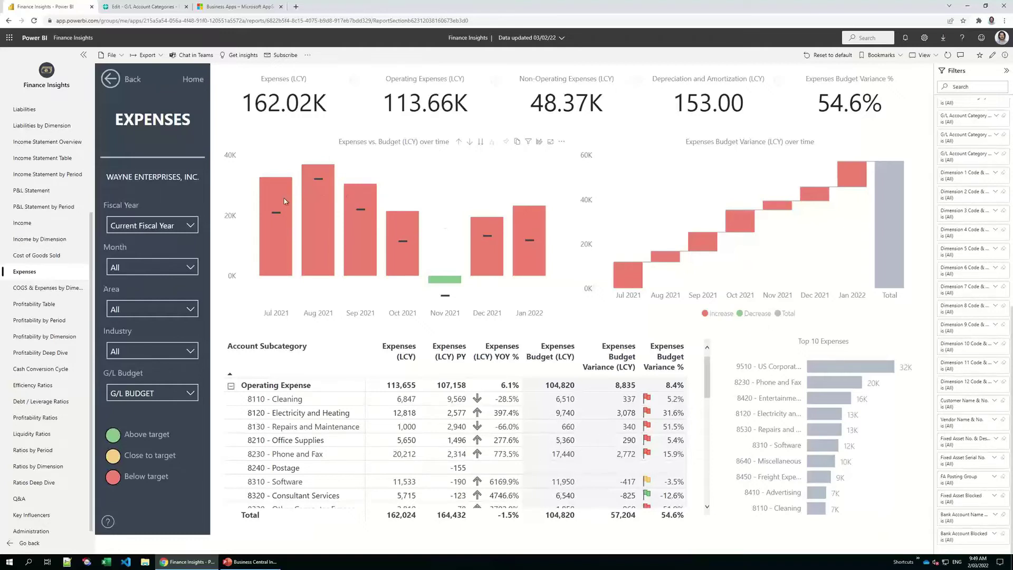
{"action": "left_click", "coordinate": [37, 307]}
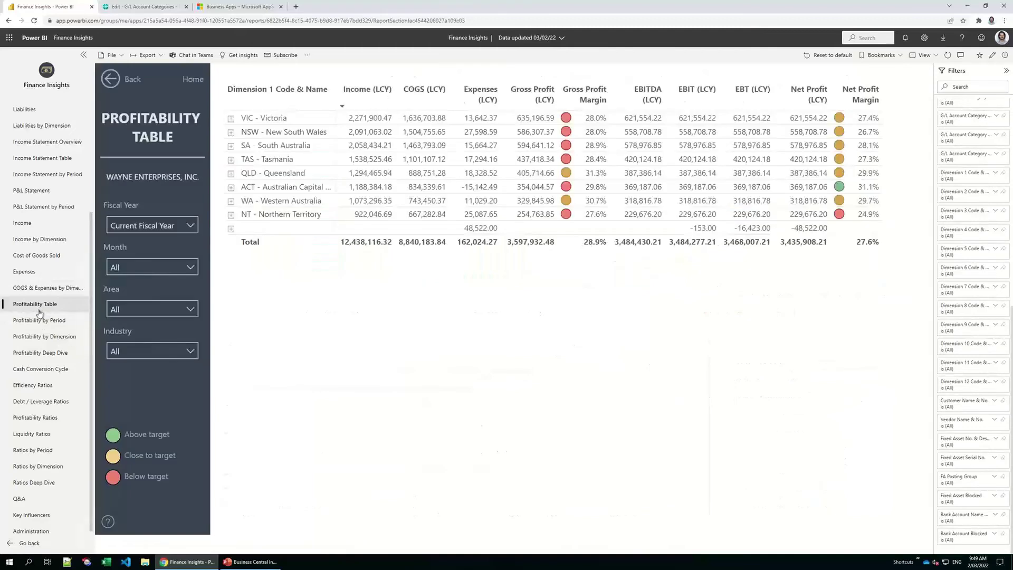
{"action": "left_click", "coordinate": [45, 321]}
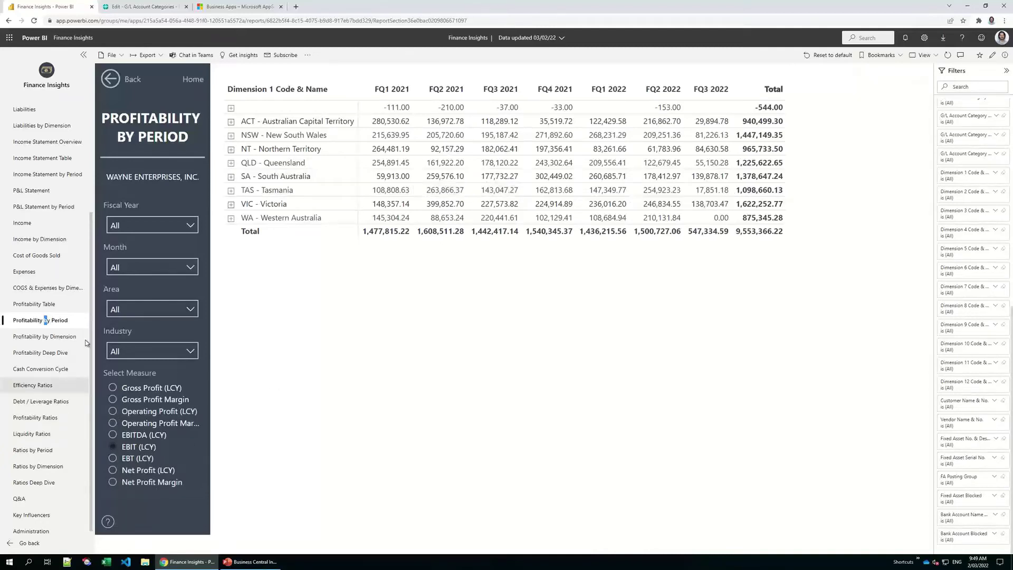
{"action": "left_click", "coordinate": [45, 337]}
{"action": "left_click", "coordinate": [45, 353]}
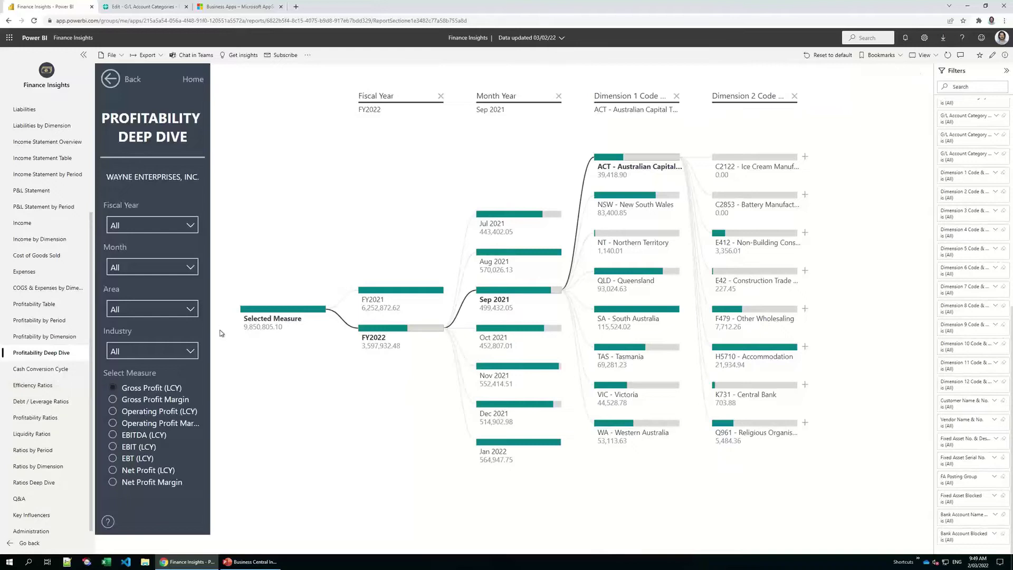
Review the Cash Conversion Cycle, Efficiency Ratios, Debt / Leverage Ratios and Liquidity Ratios pages.
{"action": "left_click", "coordinate": [45, 369]}
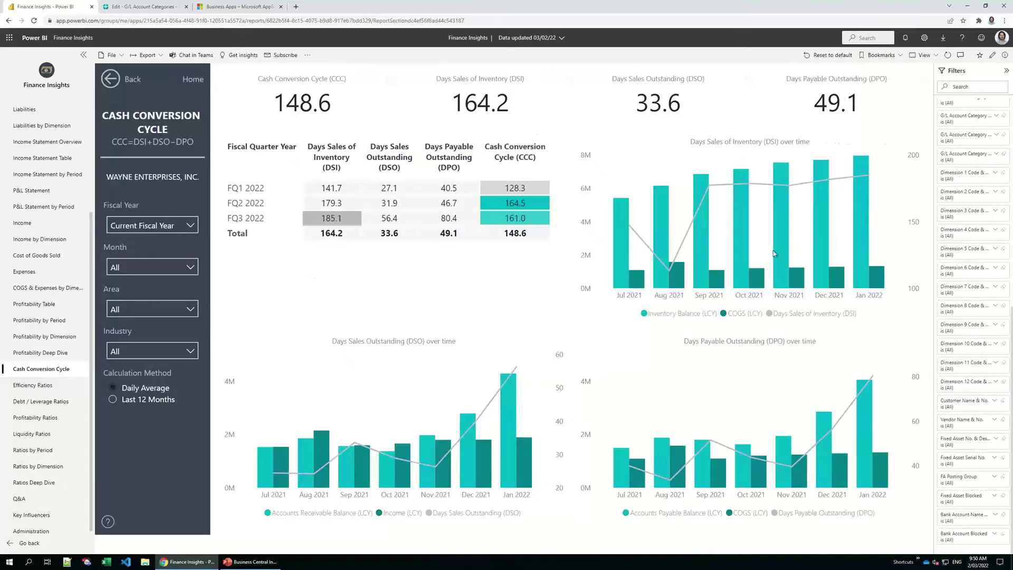
{"action": "left_click", "coordinate": [16, 393]}
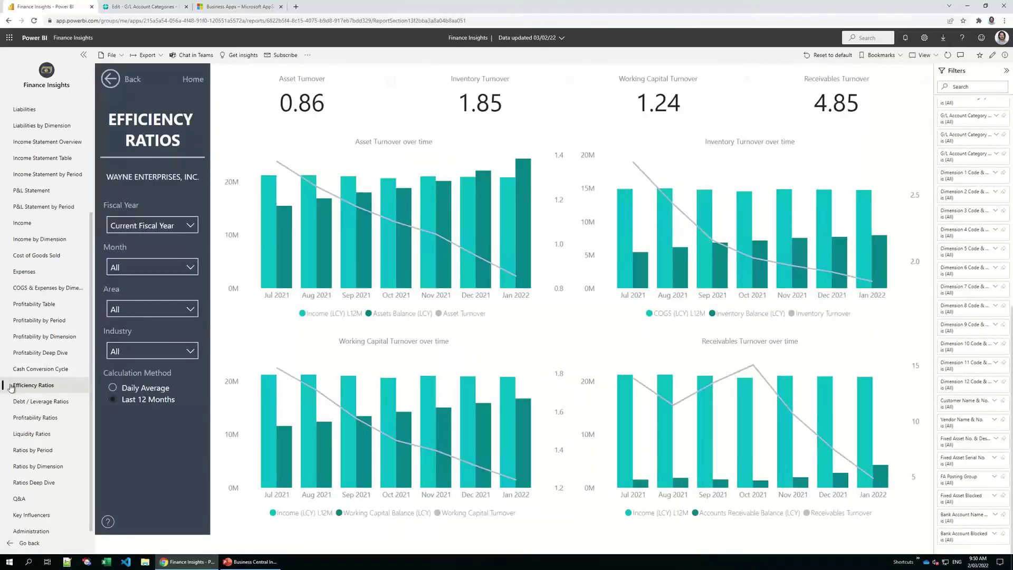
{"action": "left_click", "coordinate": [38, 405]}
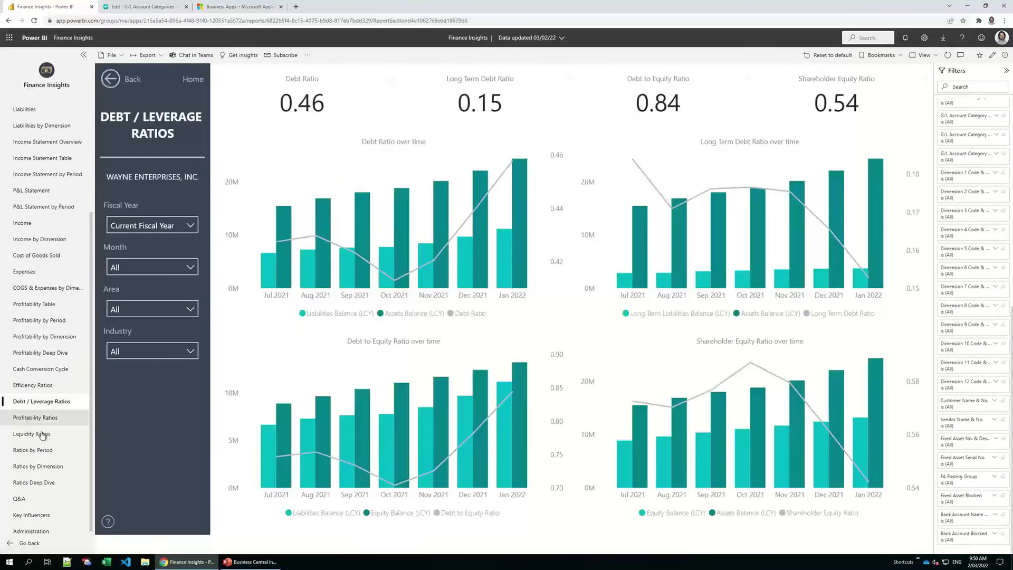
{"action": "left_click", "coordinate": [41, 436]}
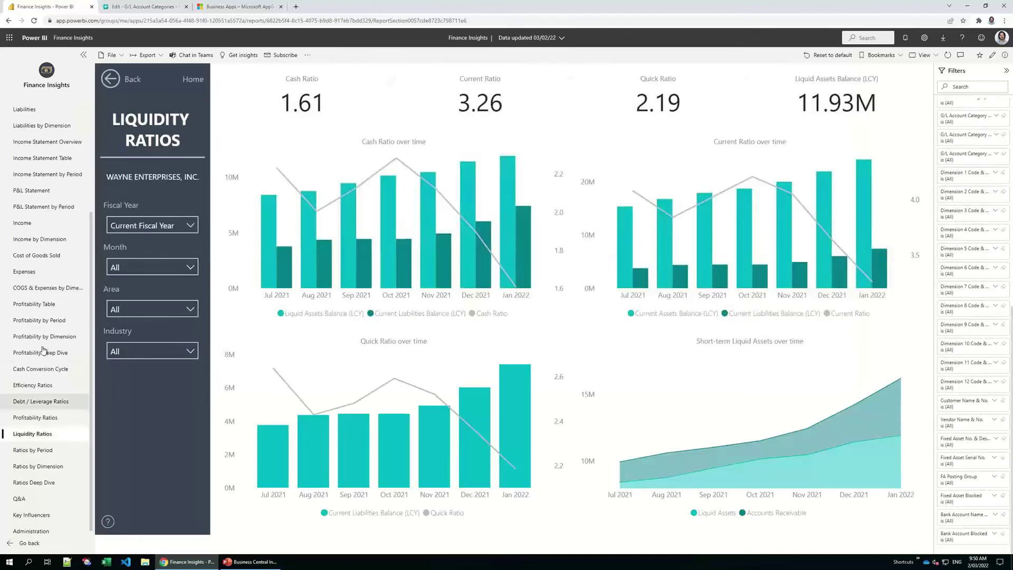
Review the Ratios by Period, Ratios by Dimension and Ratios Deep Dive pages.
{"action": "left_click", "coordinate": [40, 451]}
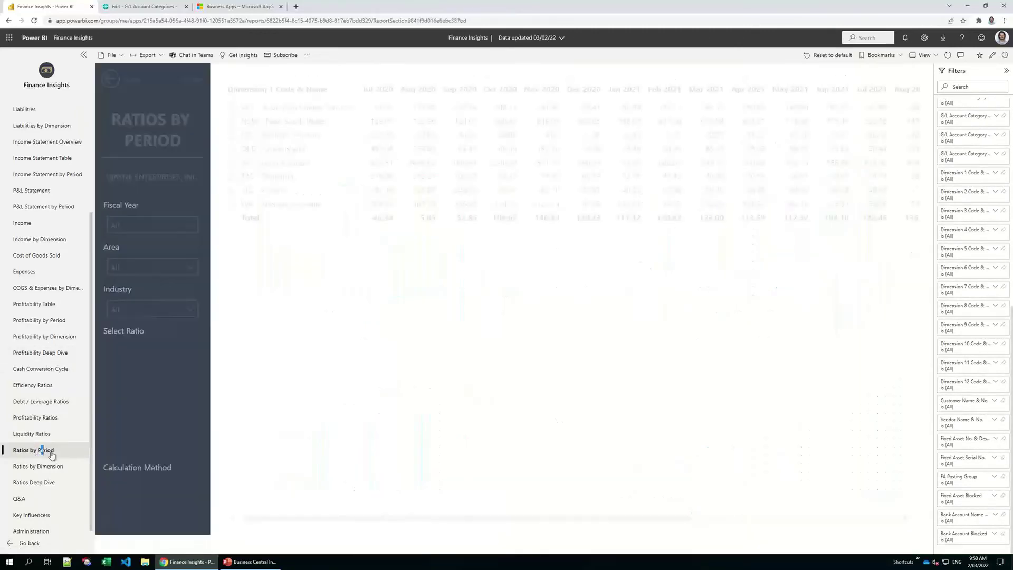
{"action": "left_click", "coordinate": [47, 467]}
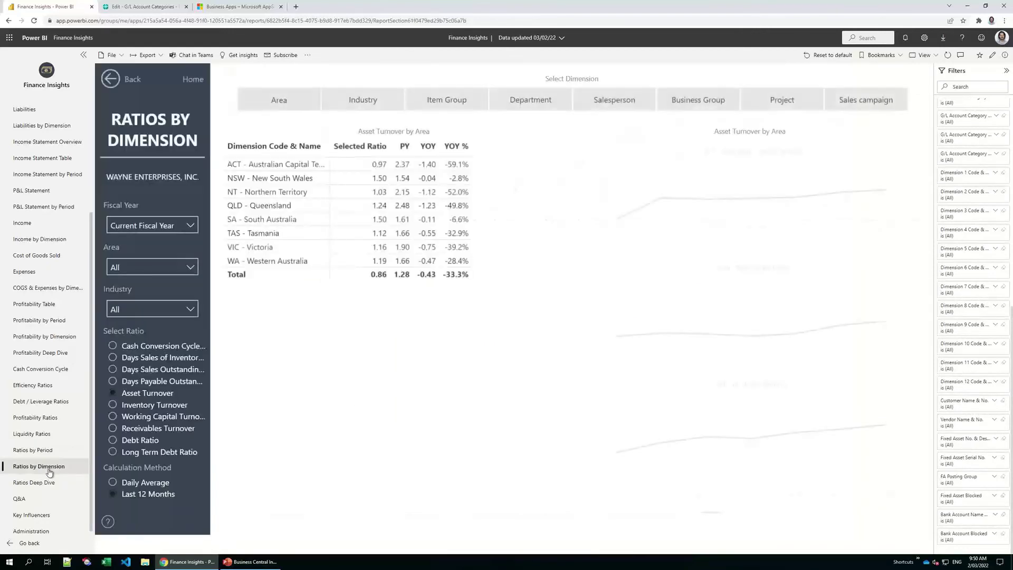
{"action": "left_click", "coordinate": [47, 483]}
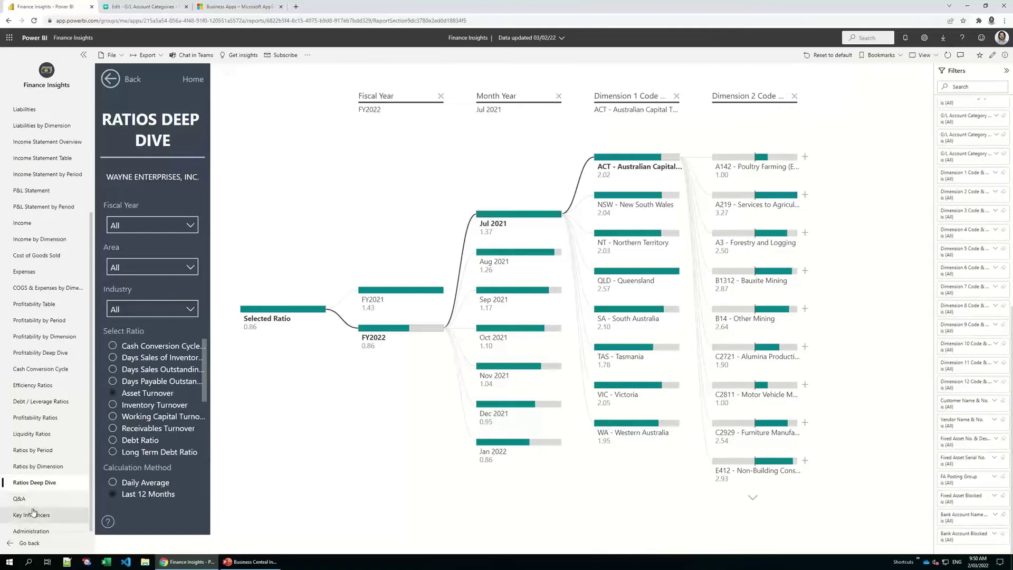
Return to the Finance Insights Home page, and leave the report for the list of available apps.
{"action": "scroll", "coordinate": [30, 132], "scroll_direction": "up", "scroll_amount": 3}
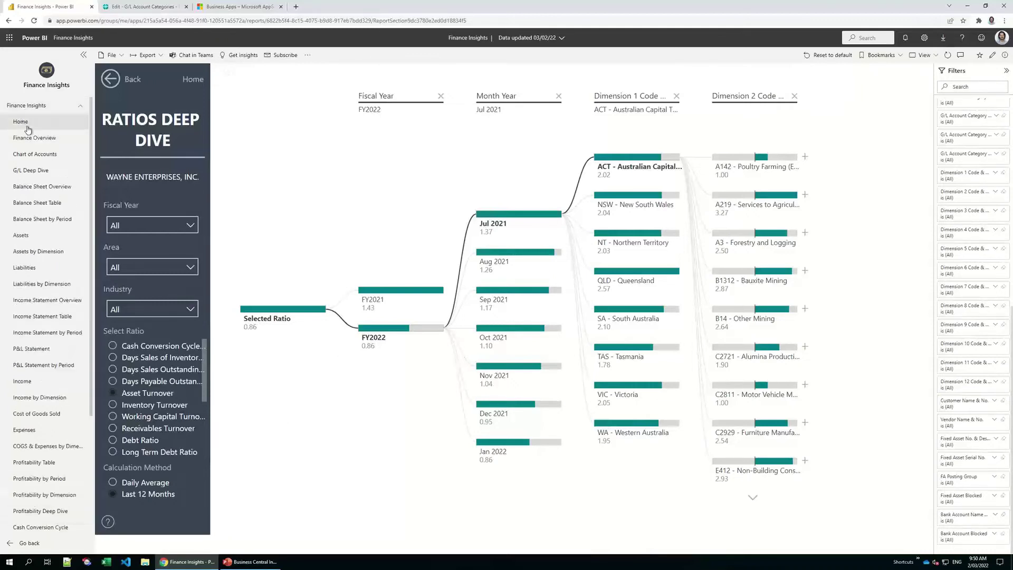
{"action": "left_click", "coordinate": [28, 127]}
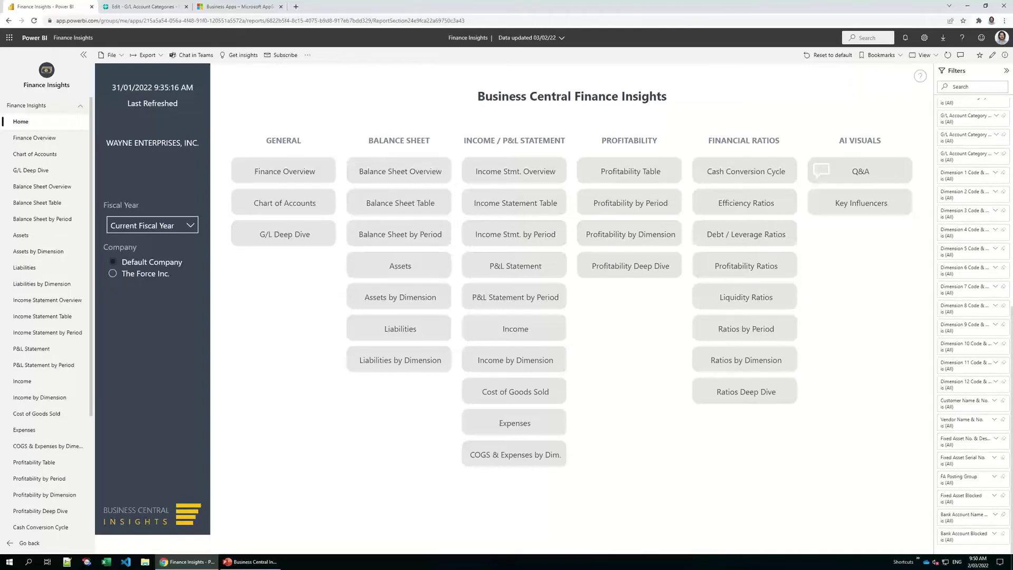
{"action": "left_click", "coordinate": [28, 39]}
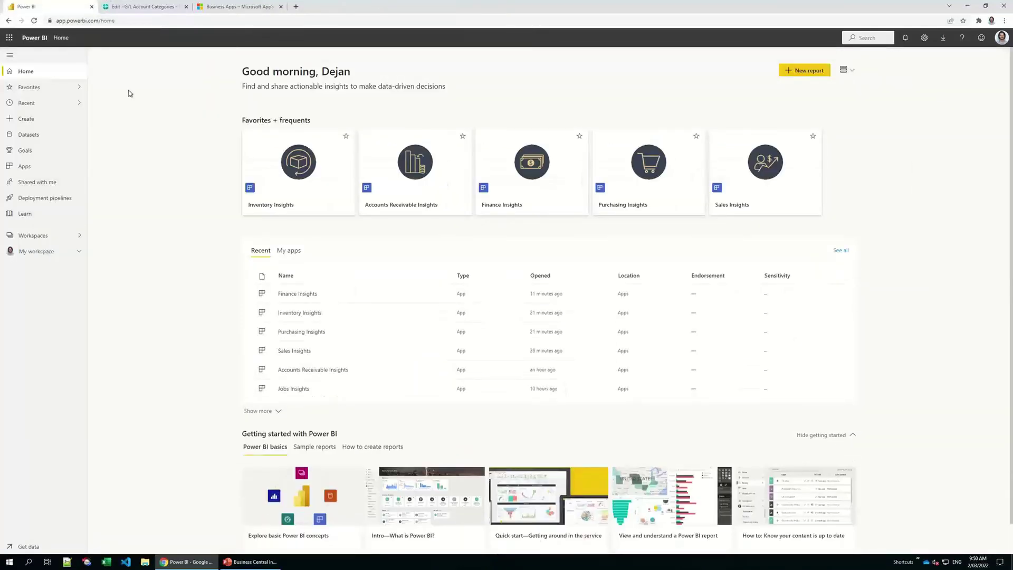
{"action": "left_click", "coordinate": [33, 152]}
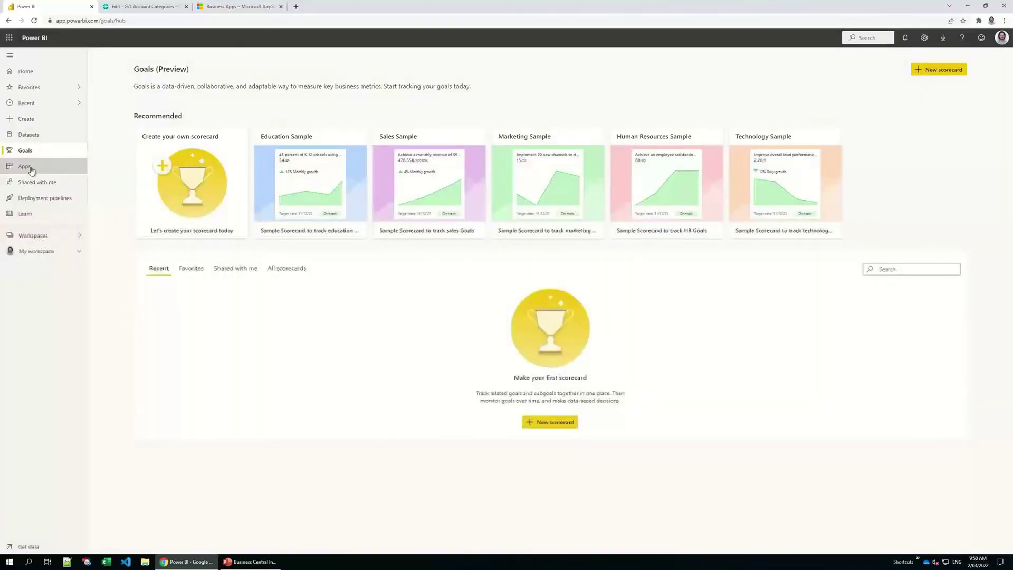
{"action": "left_click", "coordinate": [25, 166]}
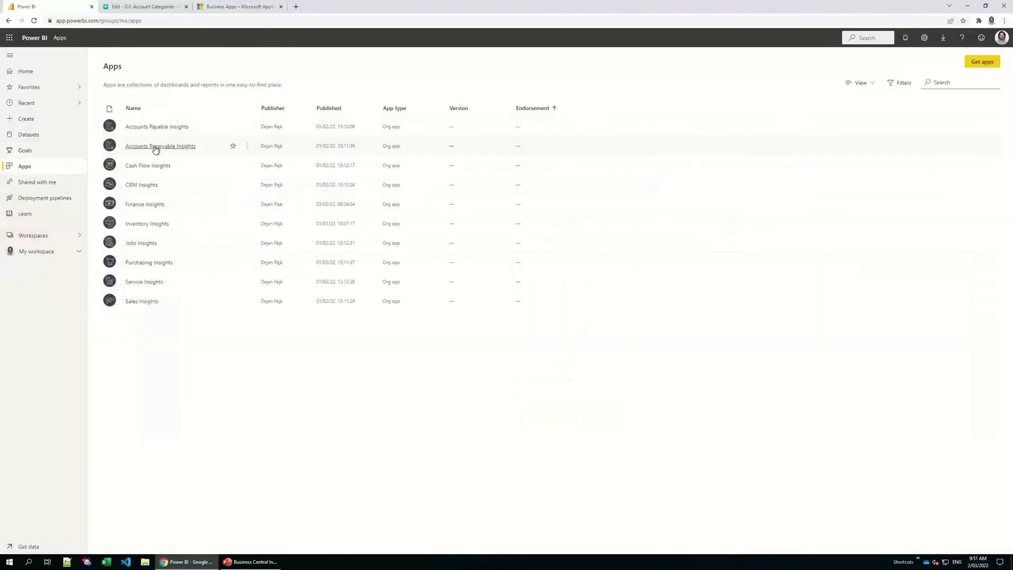
Open the Accounts Receivable Insights app and review its Receivables Overview page, including the enlarged Balance (LCY) by Customer chart.
{"action": "left_click", "coordinate": [156, 147]}
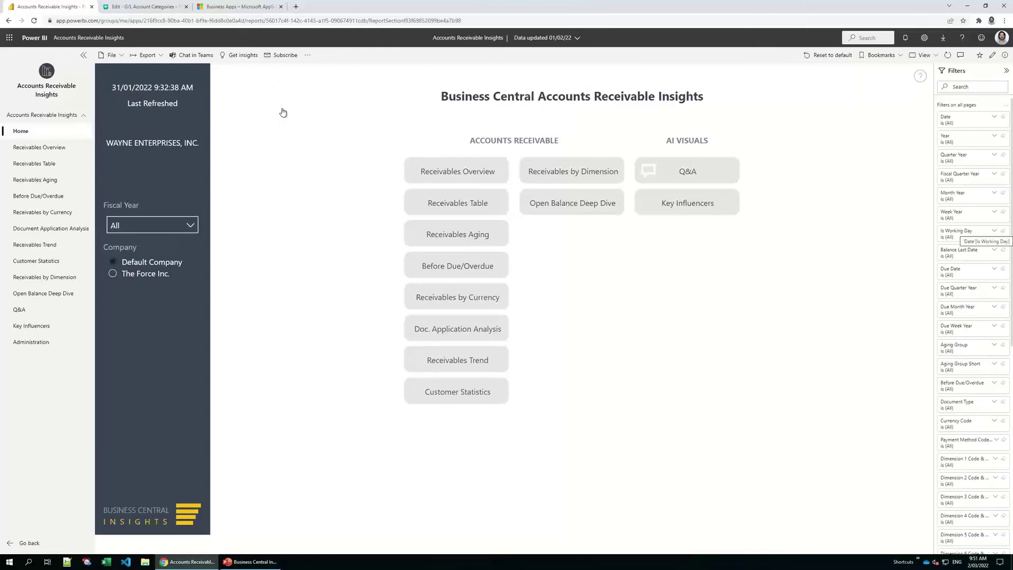
{"action": "left_click", "coordinate": [453, 173]}
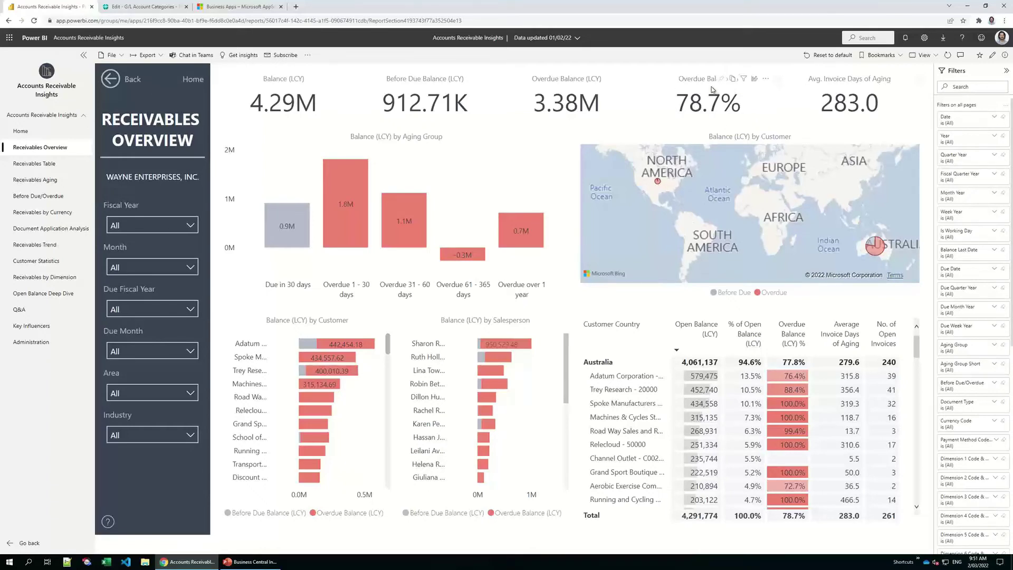
{"action": "mouse_move", "coordinate": [712, 90]}
{"action": "scroll", "coordinate": [330, 372], "scroll_direction": "down", "scroll_amount": 3}
{"action": "scroll", "coordinate": [330, 373], "scroll_direction": "up", "scroll_amount": 3}
{"action": "left_click", "coordinate": [377, 320]}
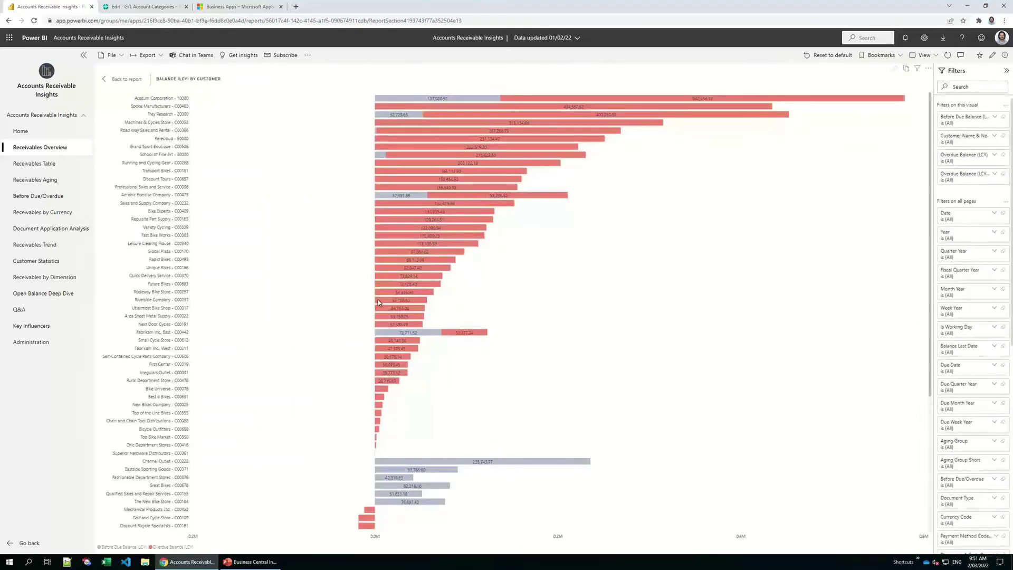
{"action": "left_click", "coordinate": [115, 80]}
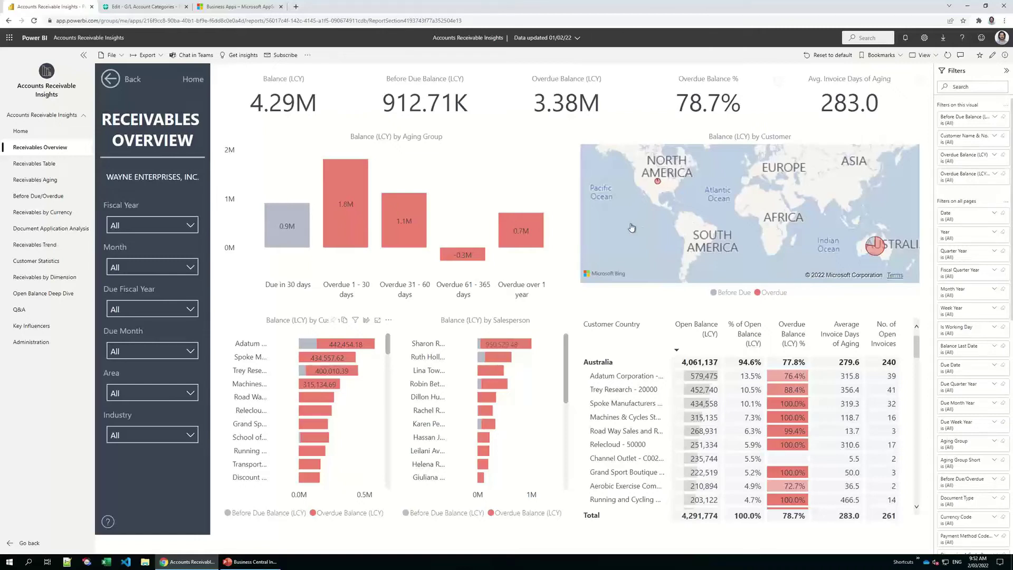
Review the Receivables Table and Receivables Aging pages, switching the aging matrix between aging groups and due months.
{"action": "left_click", "coordinate": [39, 166]}
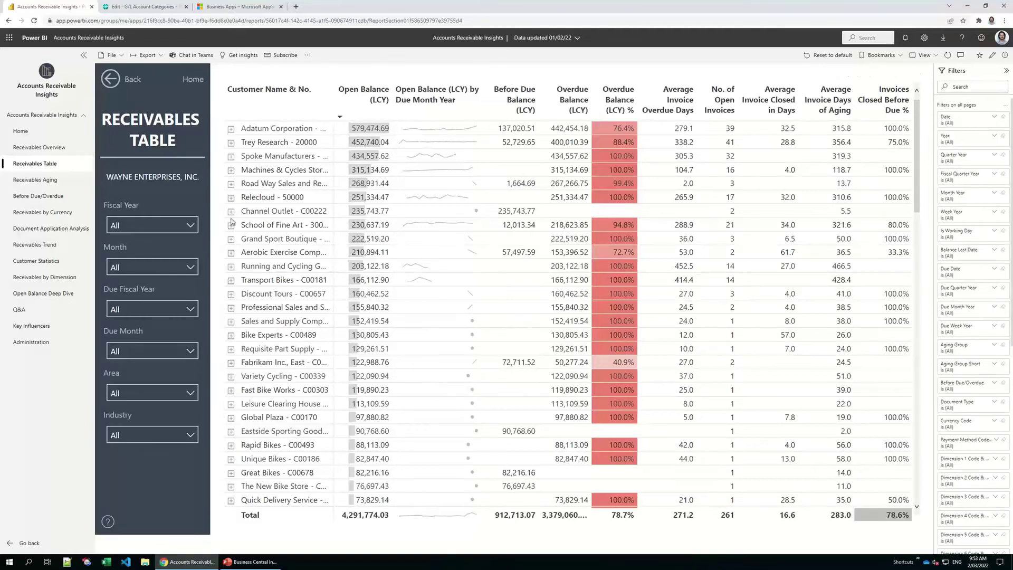
{"action": "left_click", "coordinate": [42, 179]}
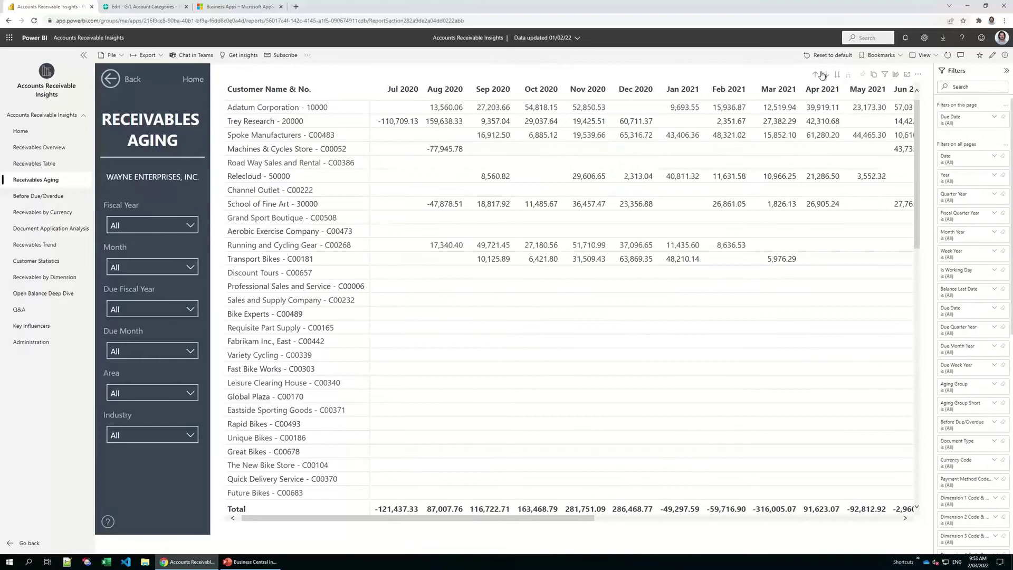
{"action": "left_click", "coordinate": [820, 76]}
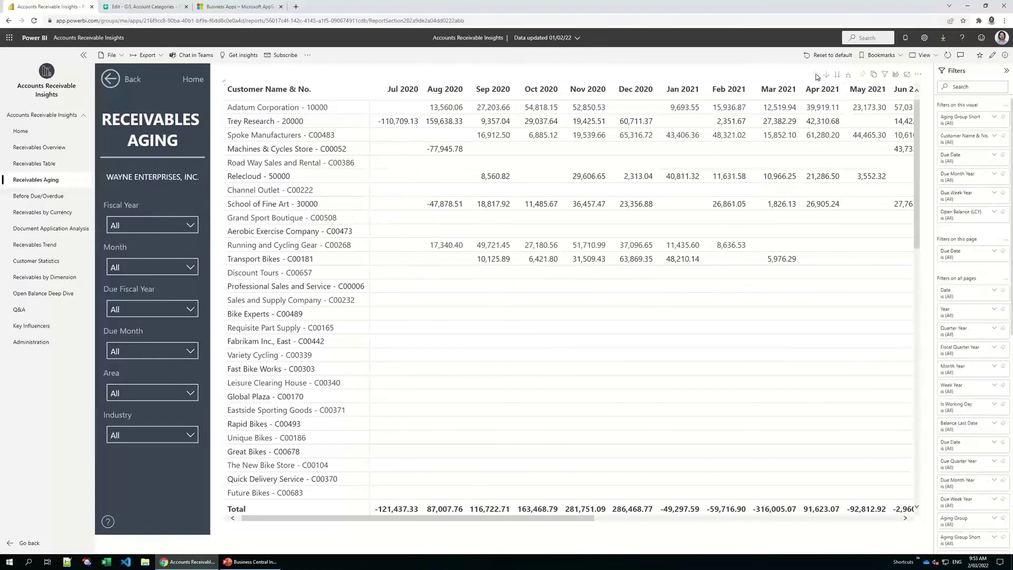
{"action": "left_click", "coordinate": [816, 75]}
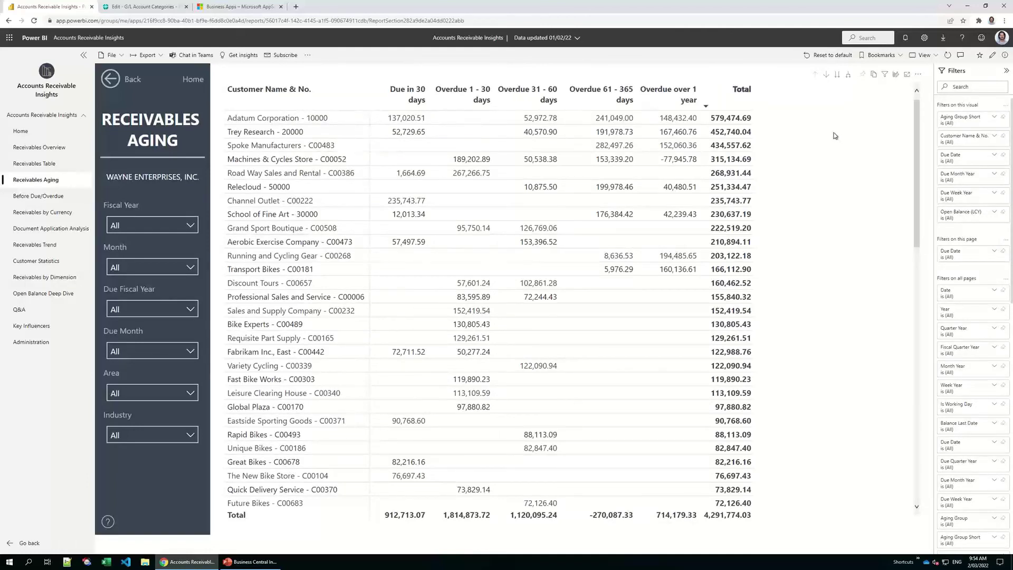
{"action": "left_click", "coordinate": [836, 78]}
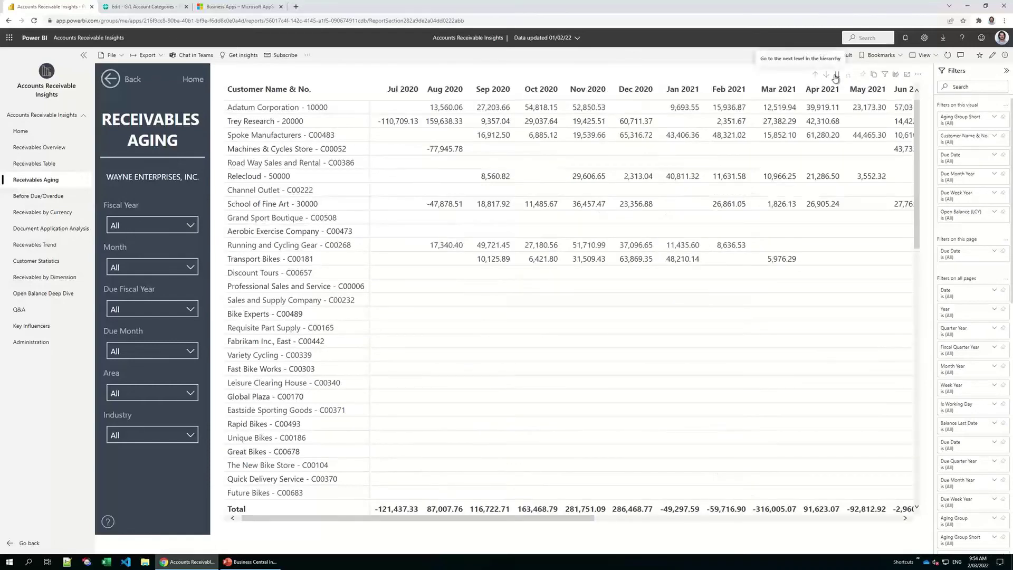
{"action": "left_click", "coordinate": [836, 78]}
Open the Before Due/Overdue page, cross-filter it by the Before Due and Overdue segments of the donut chart, and clear the selection.
{"action": "left_click", "coordinate": [34, 198]}
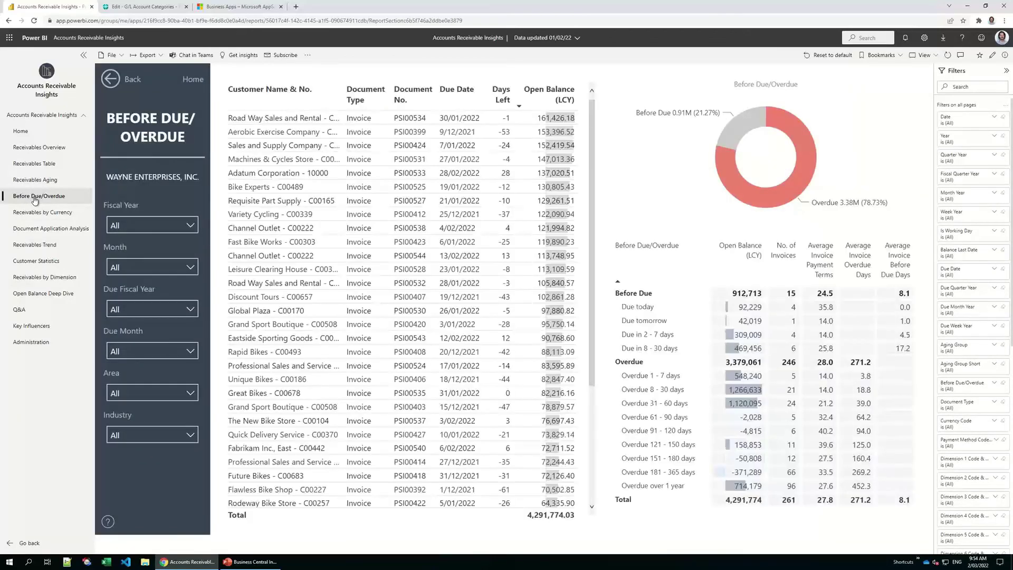
{"action": "left_click", "coordinate": [750, 121]}
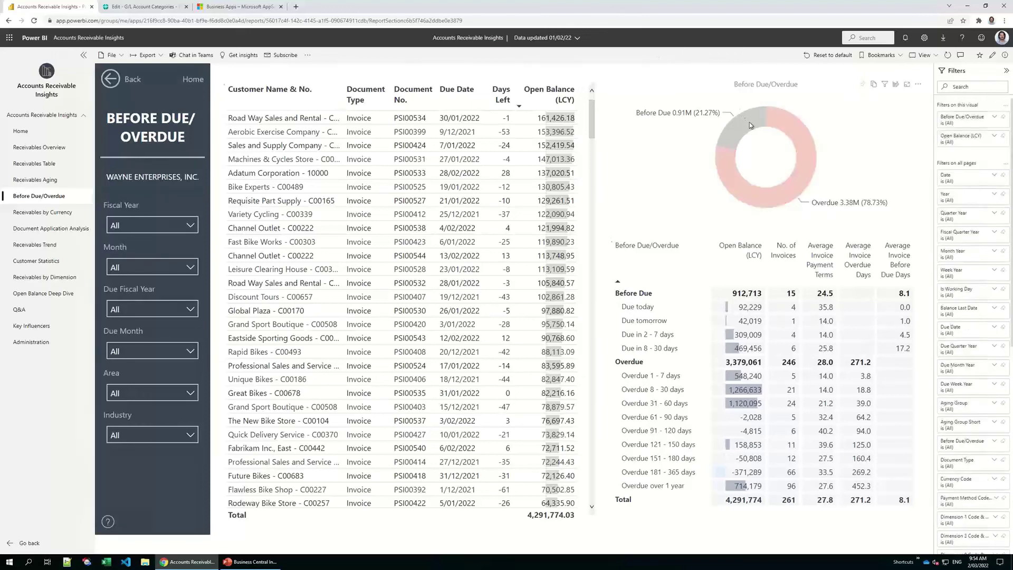
{"action": "left_click", "coordinate": [787, 128]}
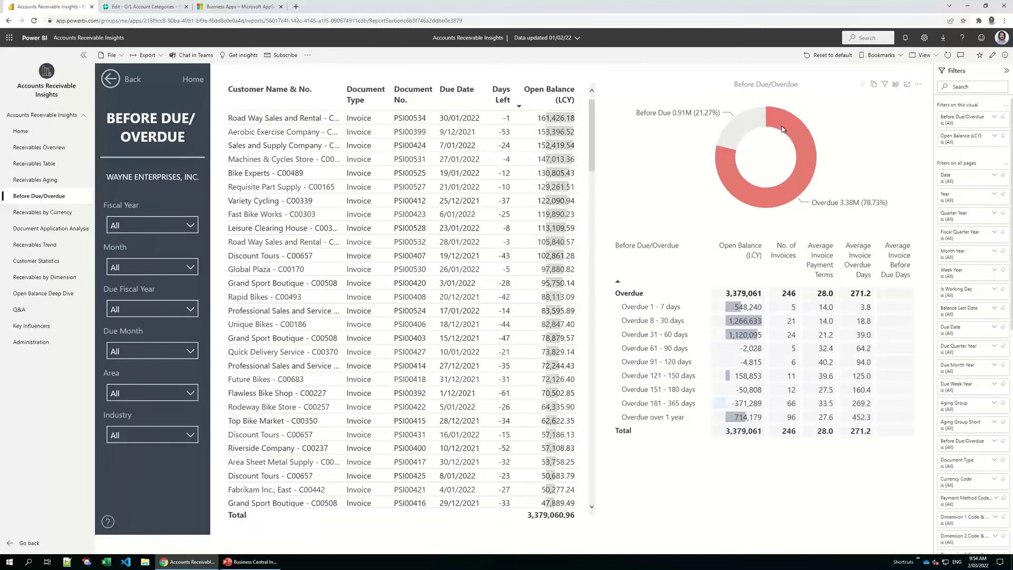
{"action": "left_click", "coordinate": [786, 128]}
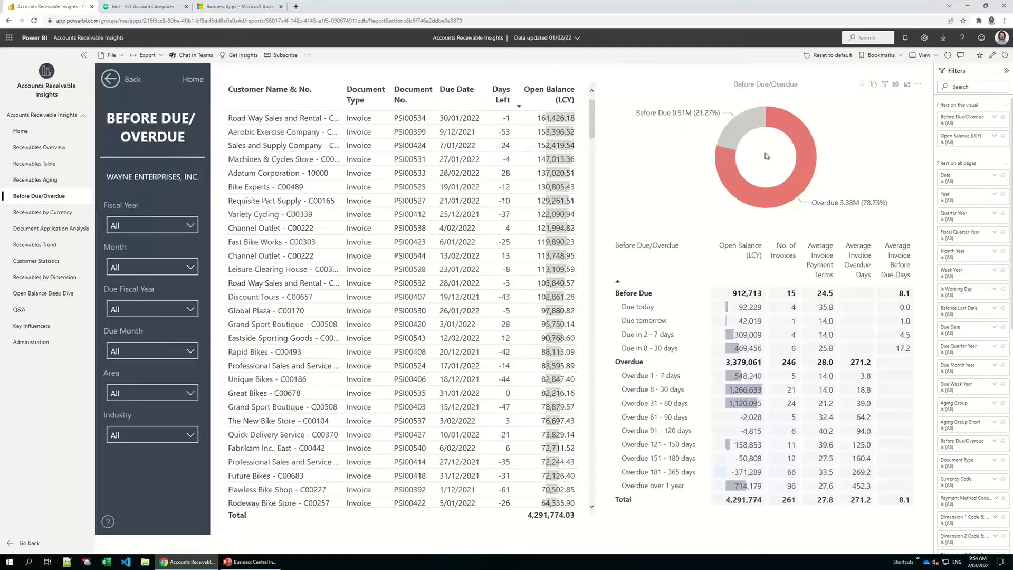
Filter the open invoices by the Due in 2 - 7 days group and clear that filter.
{"action": "left_click", "coordinate": [667, 336]}
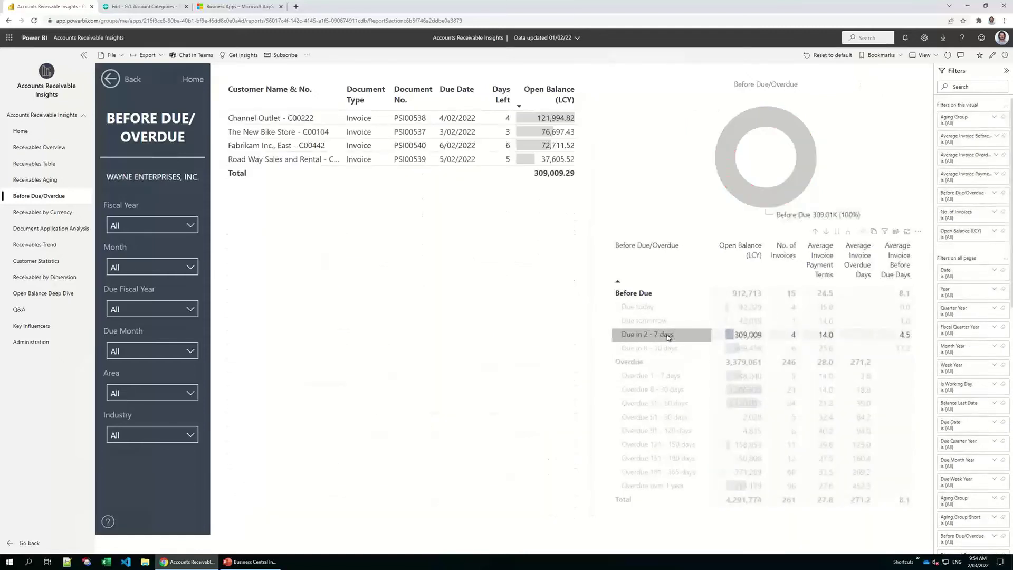
{"action": "left_click", "coordinate": [668, 336]}
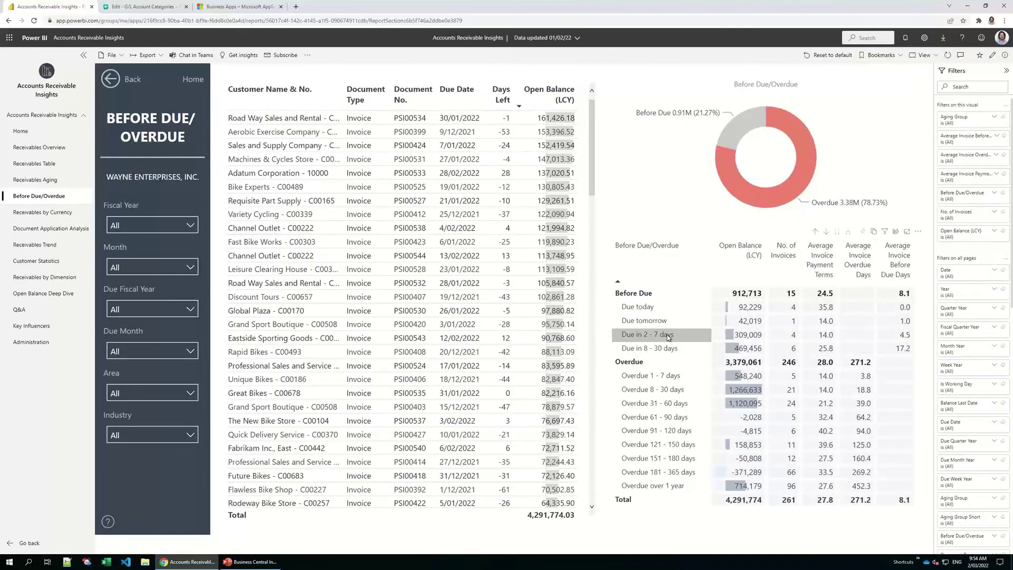
{"action": "left_click", "coordinate": [668, 336]}
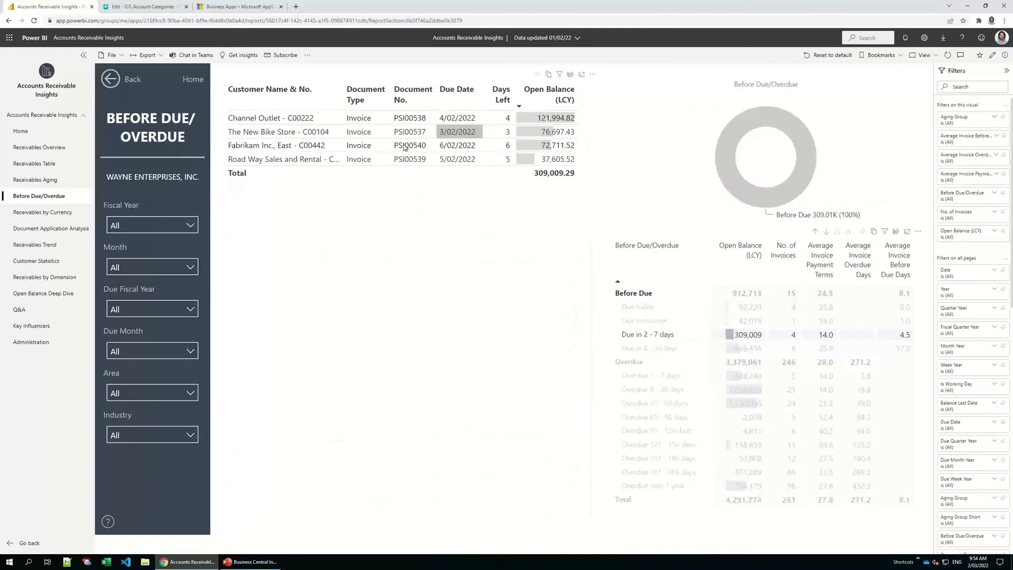
{"action": "left_click", "coordinate": [678, 167]}
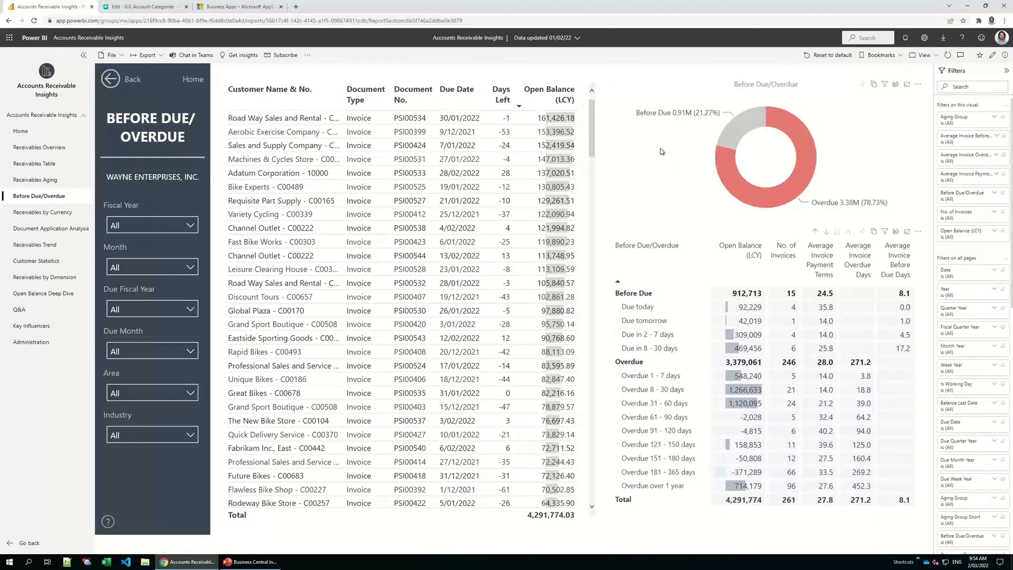
Review the Document Application Analysis page and the balance and collection charts on the Receivables Trend page.
{"action": "left_click", "coordinate": [56, 230]}
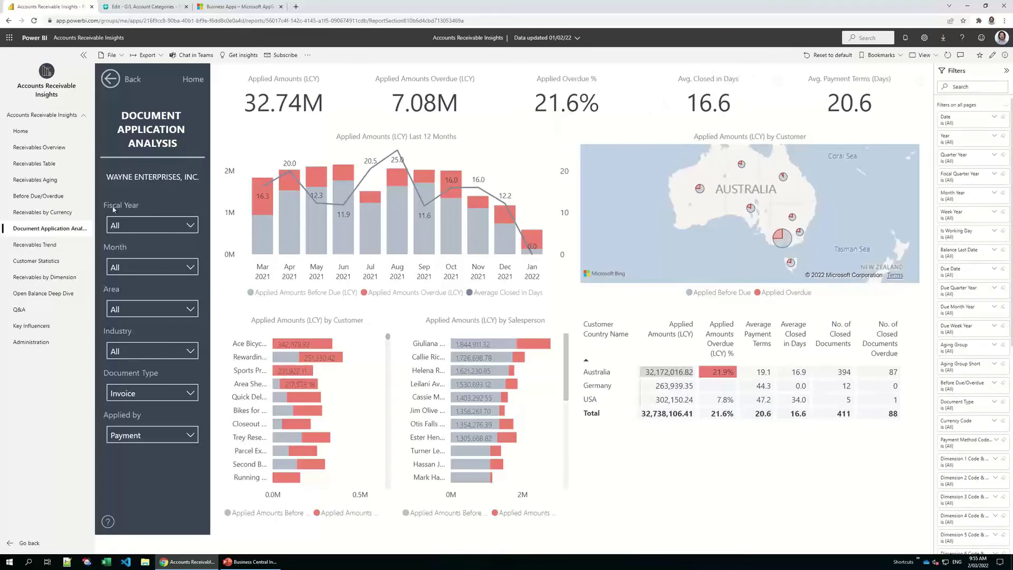
{"action": "left_click", "coordinate": [57, 244]}
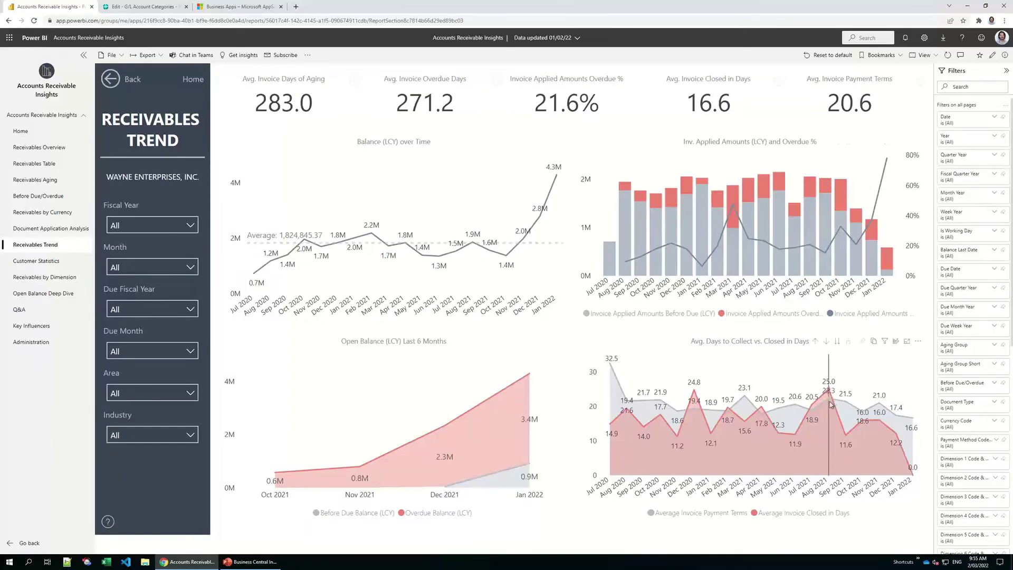
{"action": "mouse_move", "coordinate": [831, 403]}
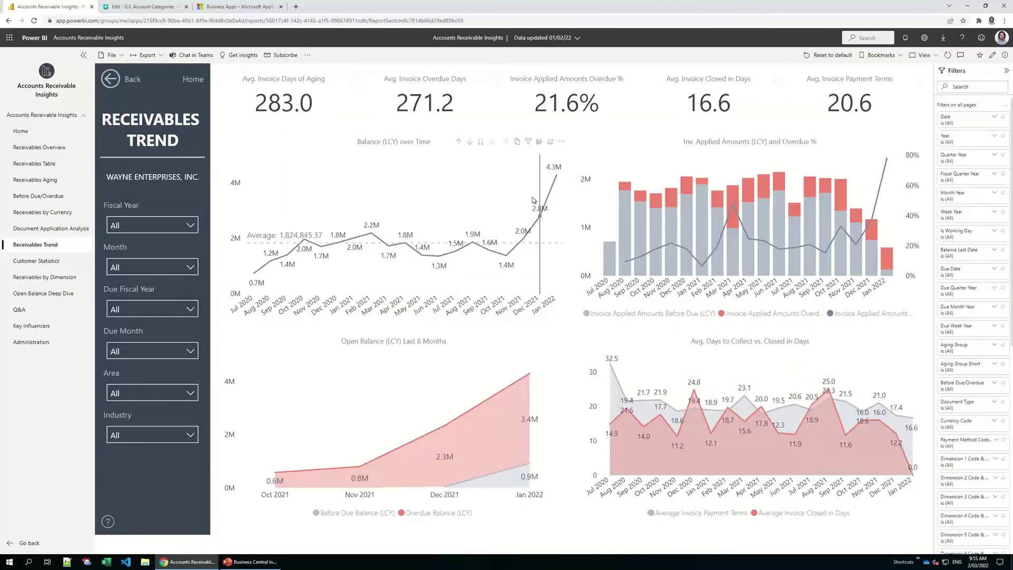
{"action": "mouse_move", "coordinate": [534, 198]}
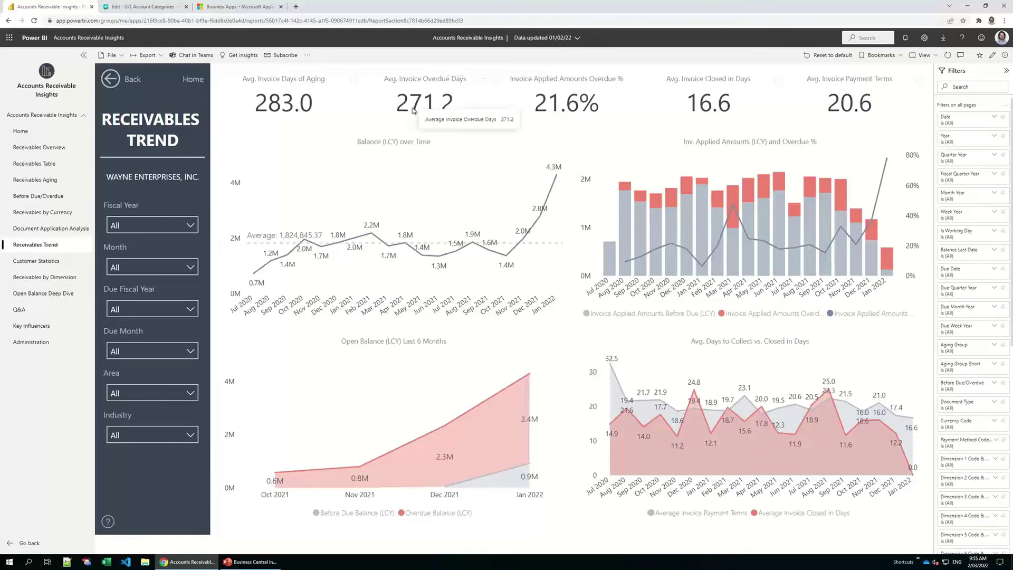
Drill through from Aug 2021 in the Avg. Days to Collect vs. Closed in Days chart to Customer Ledger Entries, and return to Receivables Trend.
{"action": "mouse_move", "coordinate": [818, 369]}
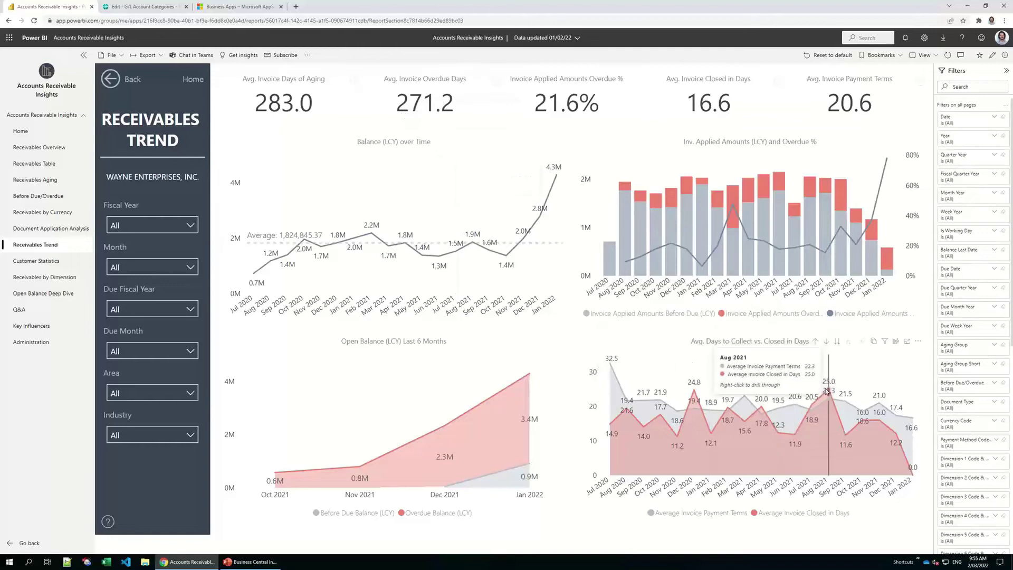
{"action": "right_click", "coordinate": [826, 390]}
{"action": "mouse_move", "coordinate": [848, 453]}
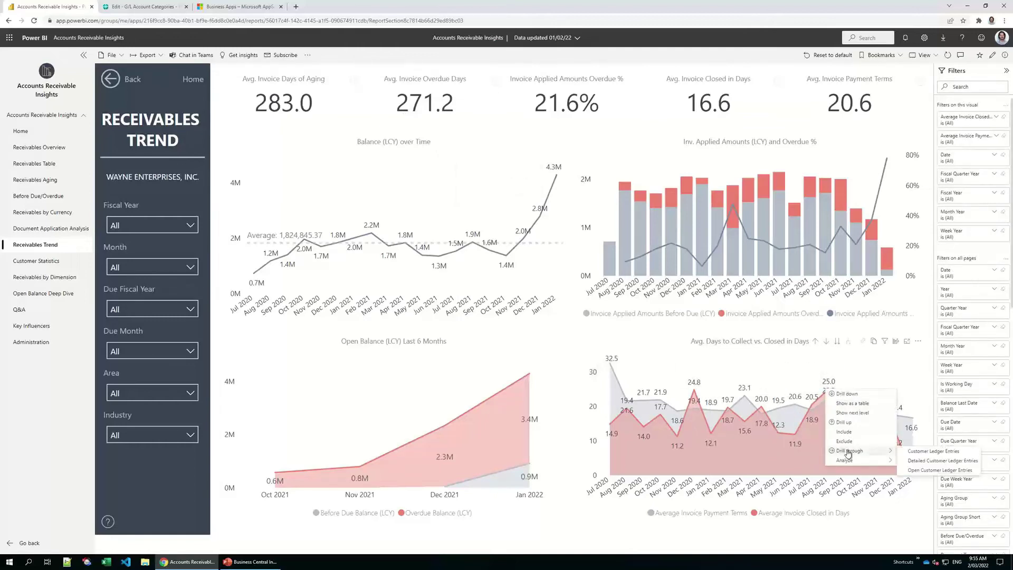
{"action": "left_click", "coordinate": [925, 456]}
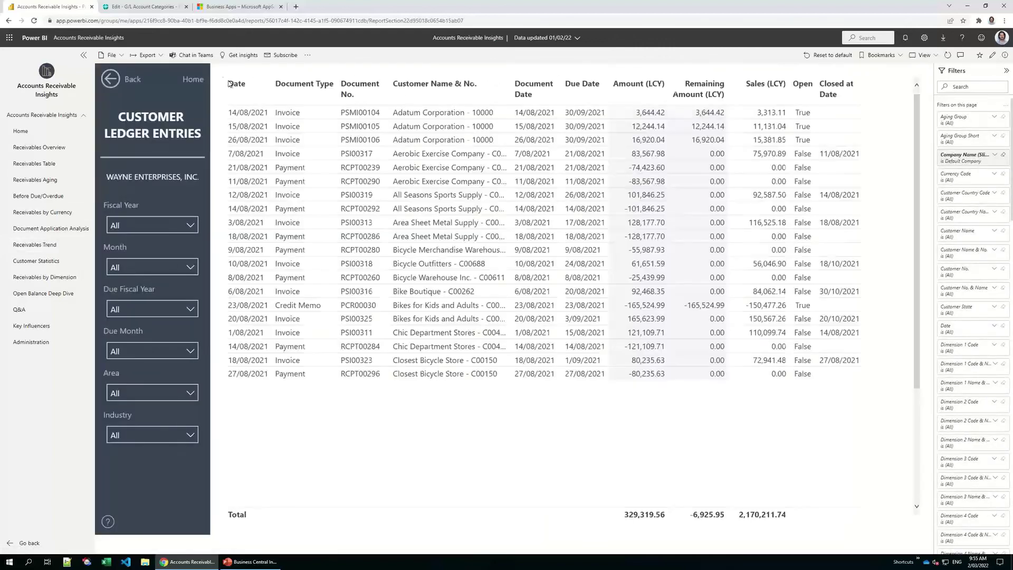
{"action": "key", "text": "alt+Left"}
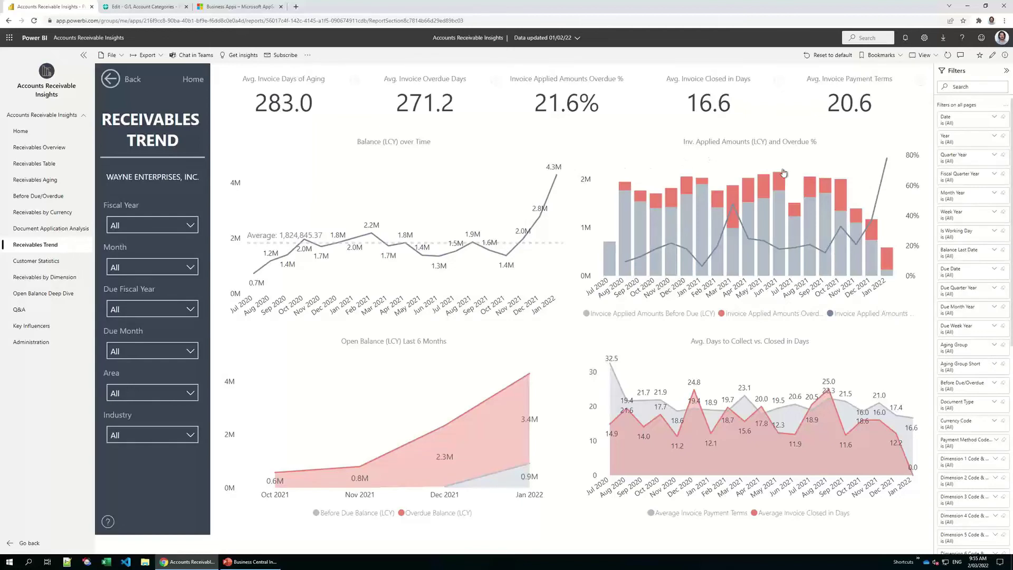
Open the Customer Statistics page and filter it in turn by the BANK payment method, Adatum Corporation and the PAYPAL method, clearing each selection.
{"action": "left_click", "coordinate": [48, 260]}
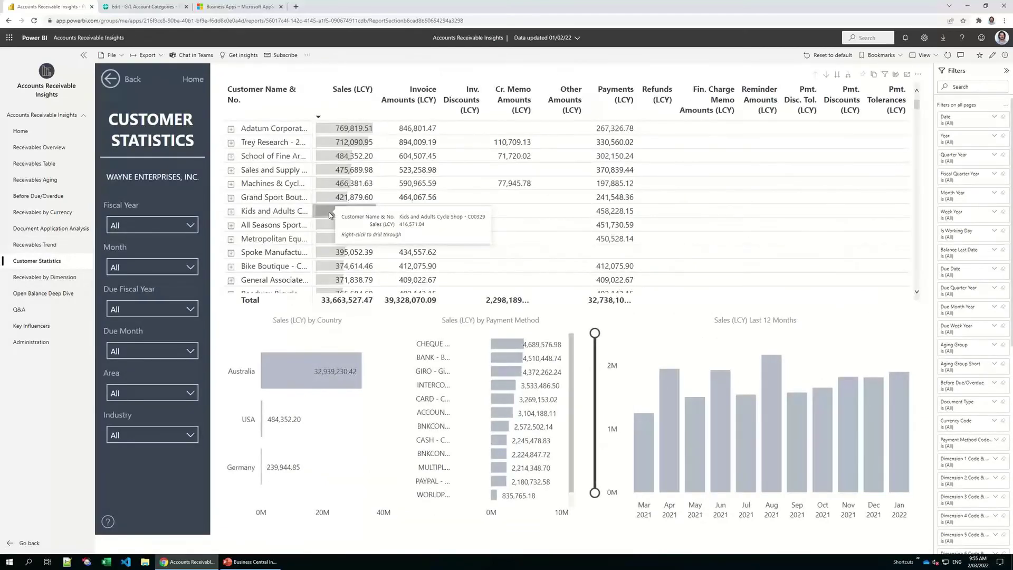
{"action": "left_click", "coordinate": [427, 346]}
{"action": "left_click", "coordinate": [429, 359]}
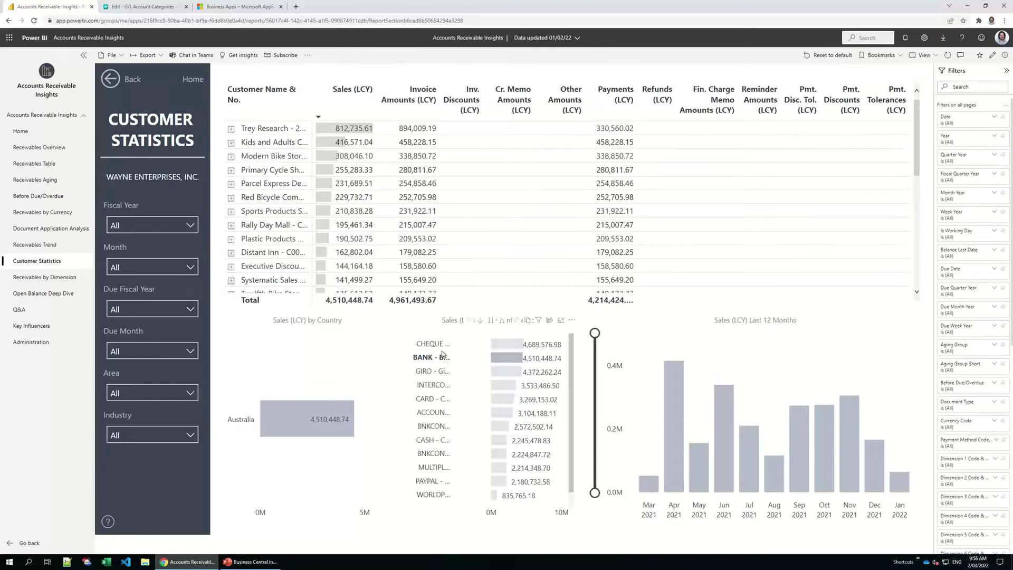
{"action": "left_click", "coordinate": [434, 359]}
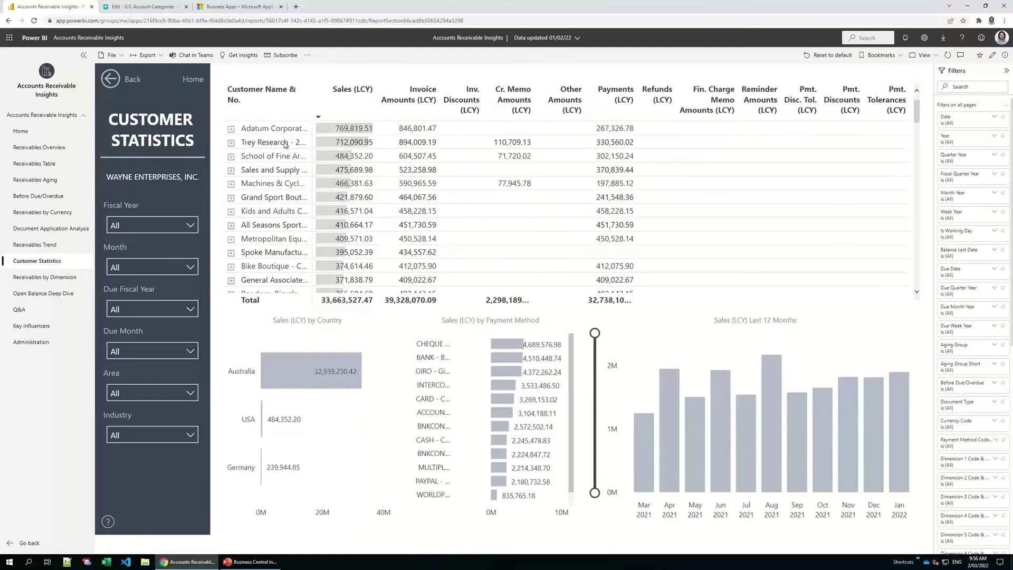
{"action": "left_click", "coordinate": [274, 128]}
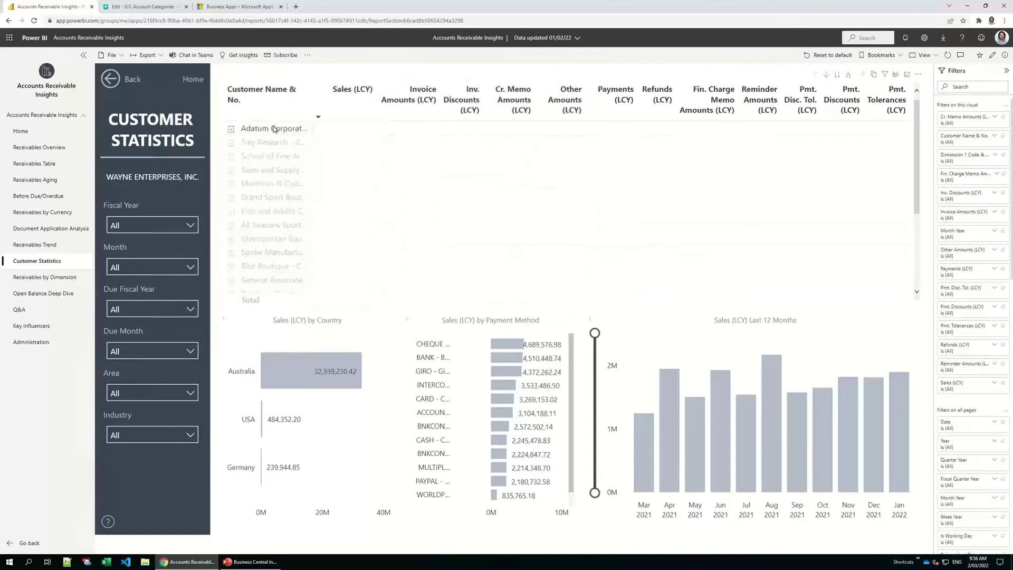
{"action": "left_click", "coordinate": [274, 129]}
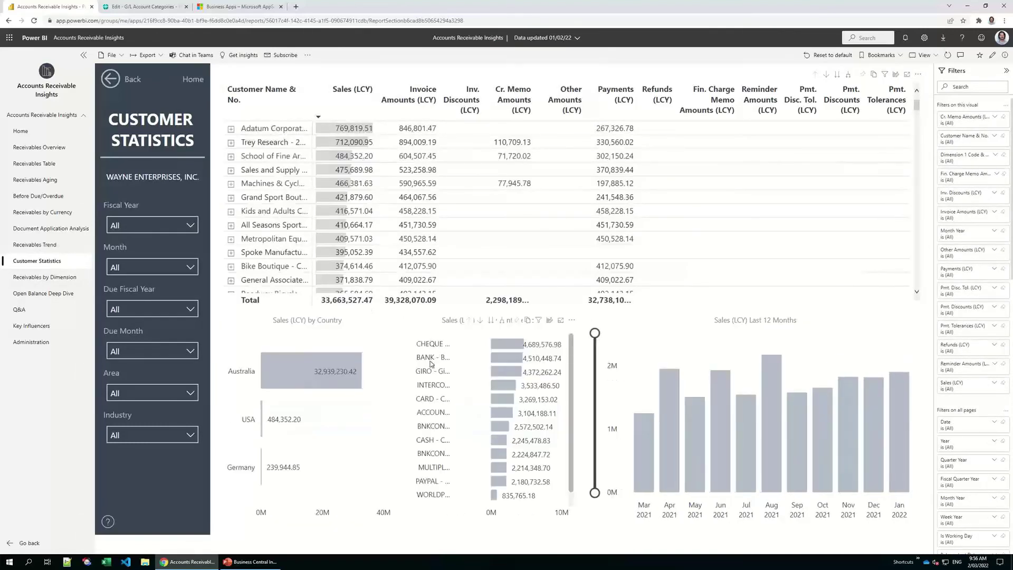
{"action": "left_click", "coordinate": [428, 482]}
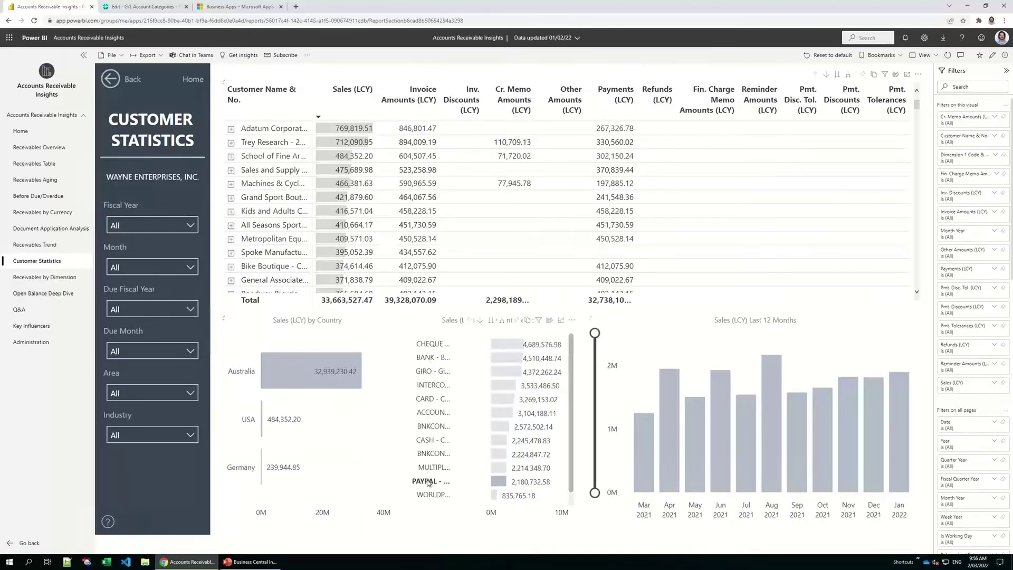
{"action": "left_click", "coordinate": [428, 482]}
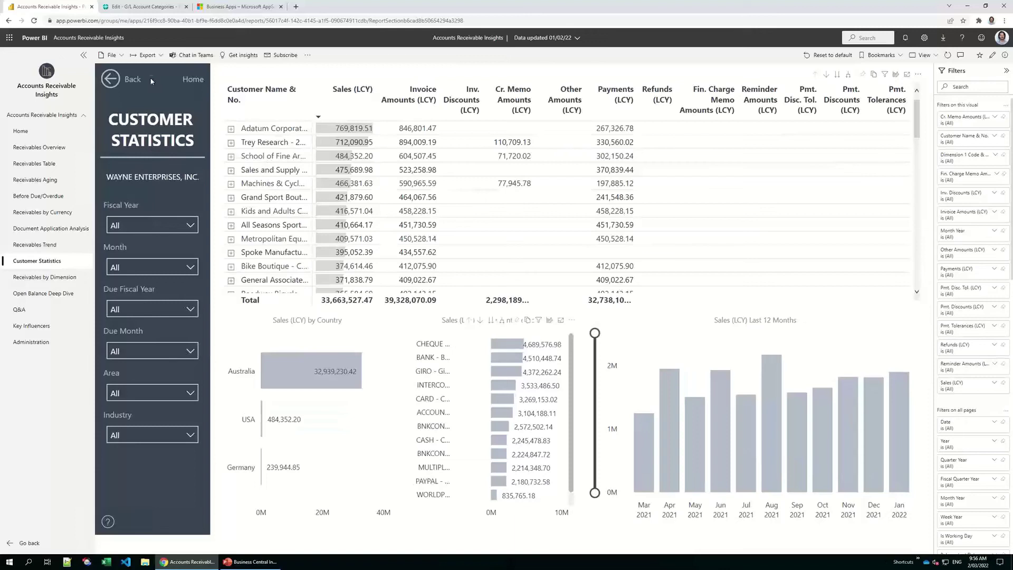
Leave the receivables report, open the Accounts Payable Insights app and go to its Payables Overview page.
{"action": "left_click", "coordinate": [42, 38]}
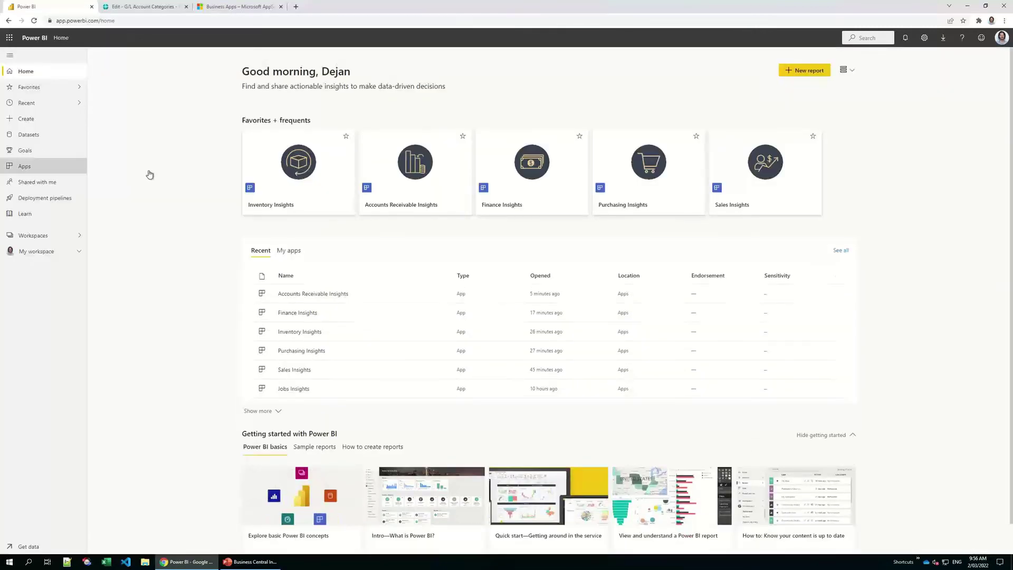
{"action": "left_click", "coordinate": [158, 128]}
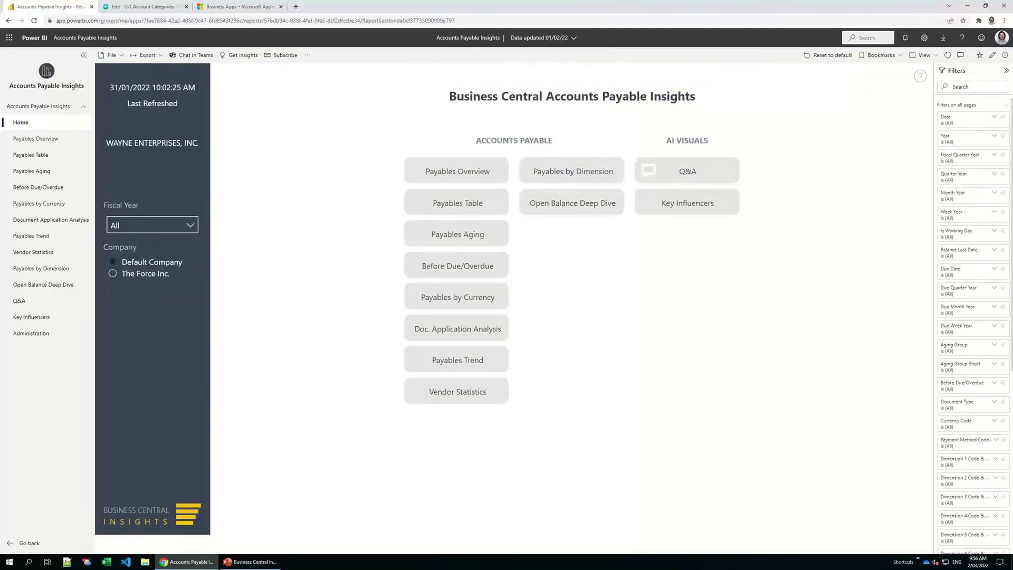
{"action": "left_click", "coordinate": [39, 144]}
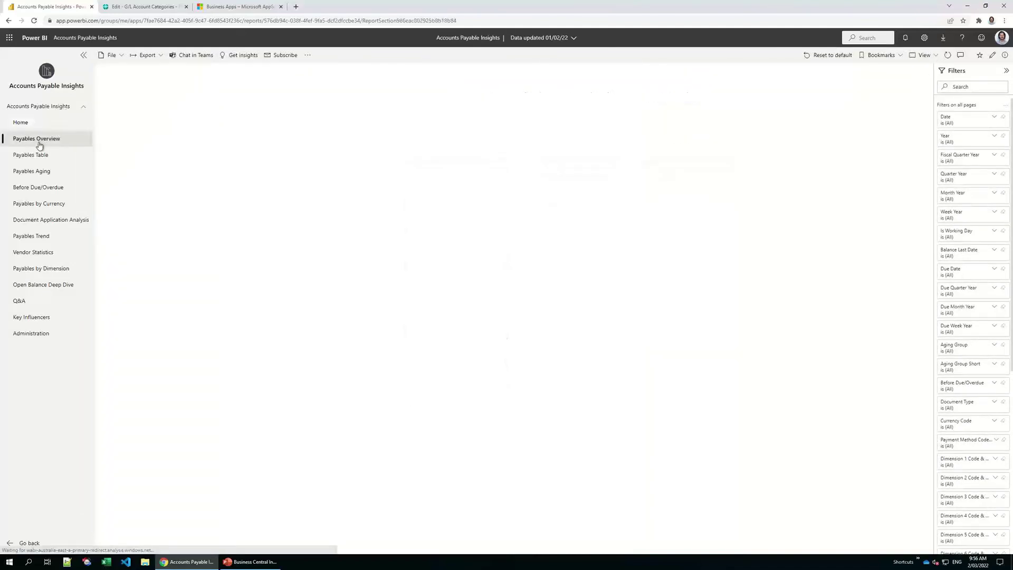
View the Payables Table and Payables Aging pages, and open the Cash Flow Insights app.
{"action": "left_click", "coordinate": [35, 156]}
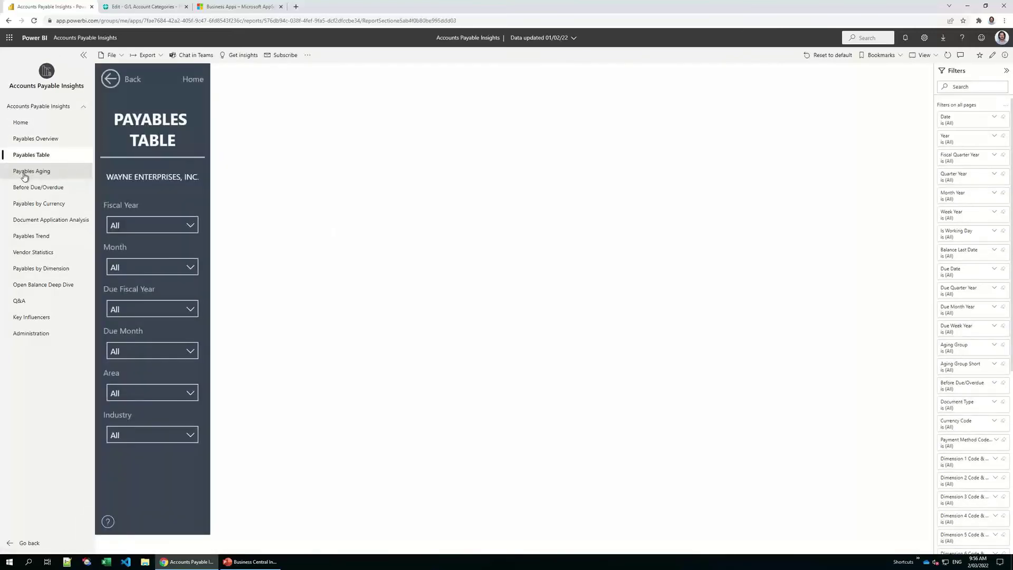
{"action": "left_click", "coordinate": [31, 172]}
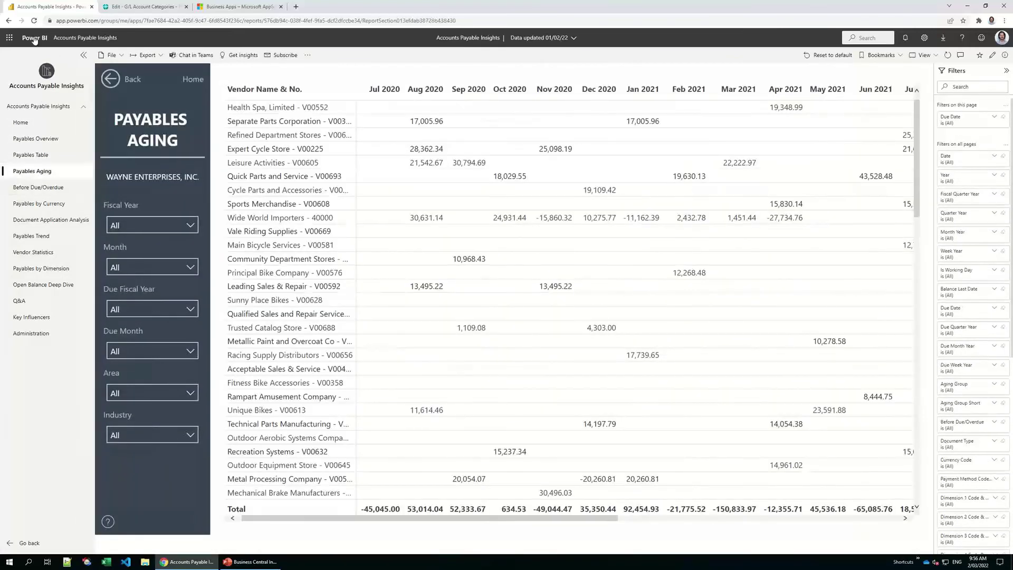
{"action": "left_click", "coordinate": [34, 38]}
{"action": "left_click", "coordinate": [36, 169]}
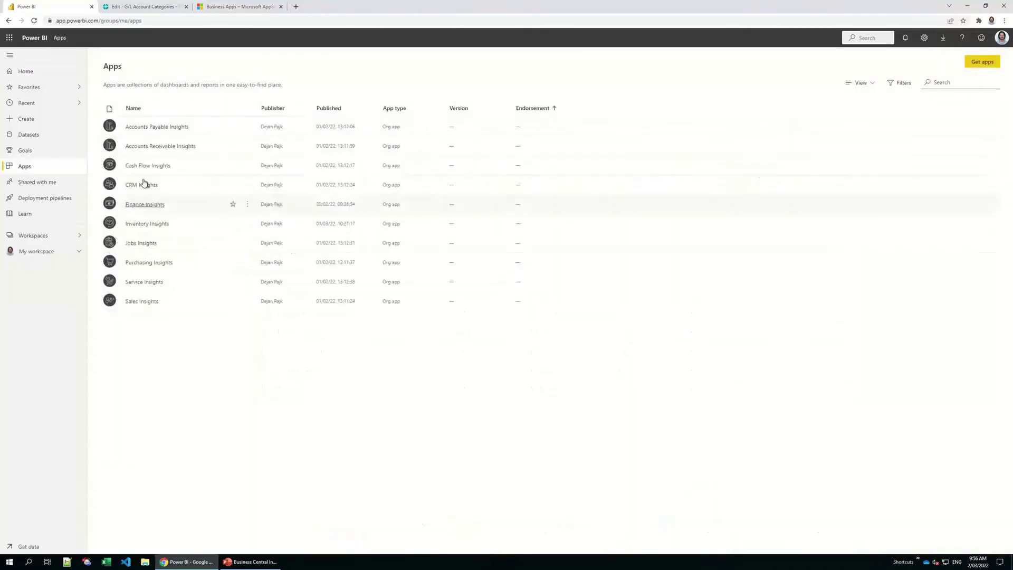
{"action": "left_click", "coordinate": [145, 167]}
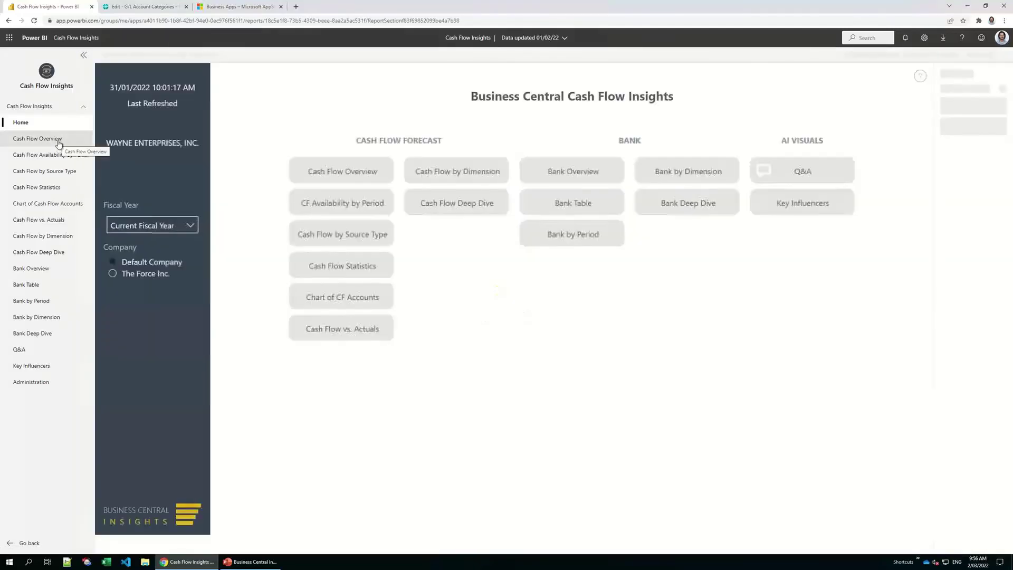
Review the Cash Flow Overview, Bank Overview and Bank Table pages of the cash flow report.
{"action": "left_click", "coordinate": [58, 141]}
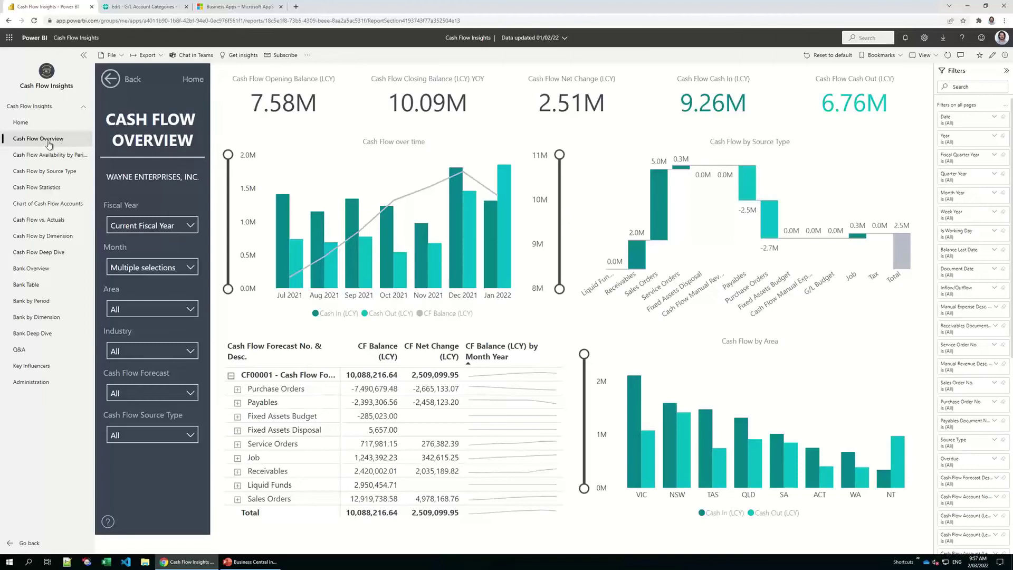
{"action": "left_click", "coordinate": [34, 268]}
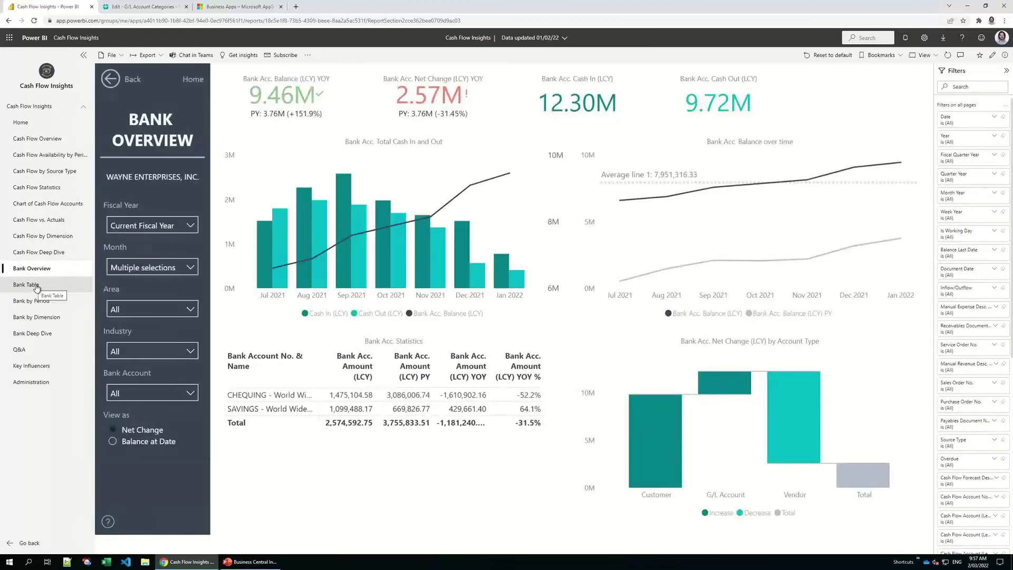
{"action": "left_click", "coordinate": [36, 287]}
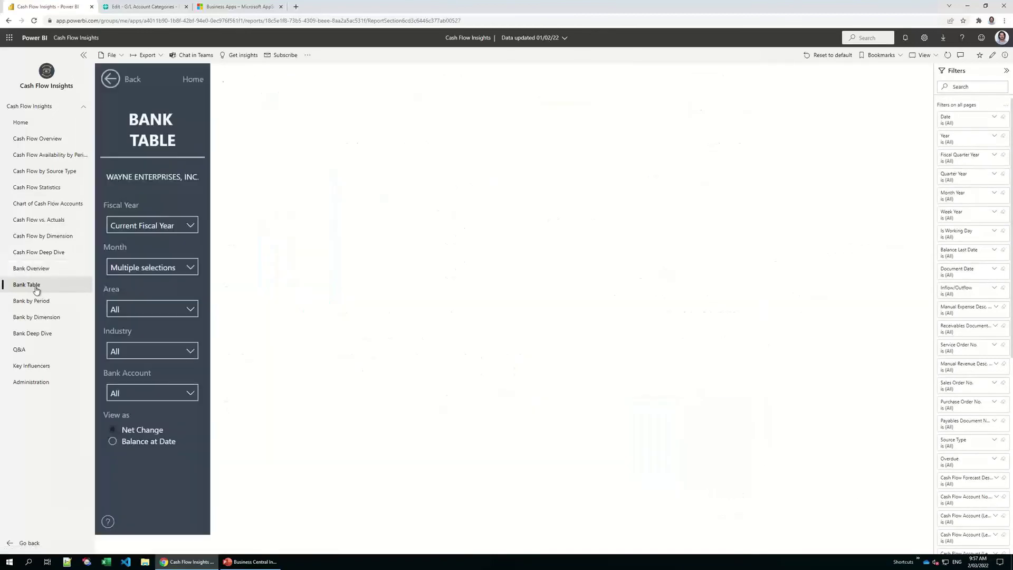
Leave the cash flow report, open the Jobs Insights app and go to its Jobs Overview page.
{"action": "left_click", "coordinate": [131, 6]}
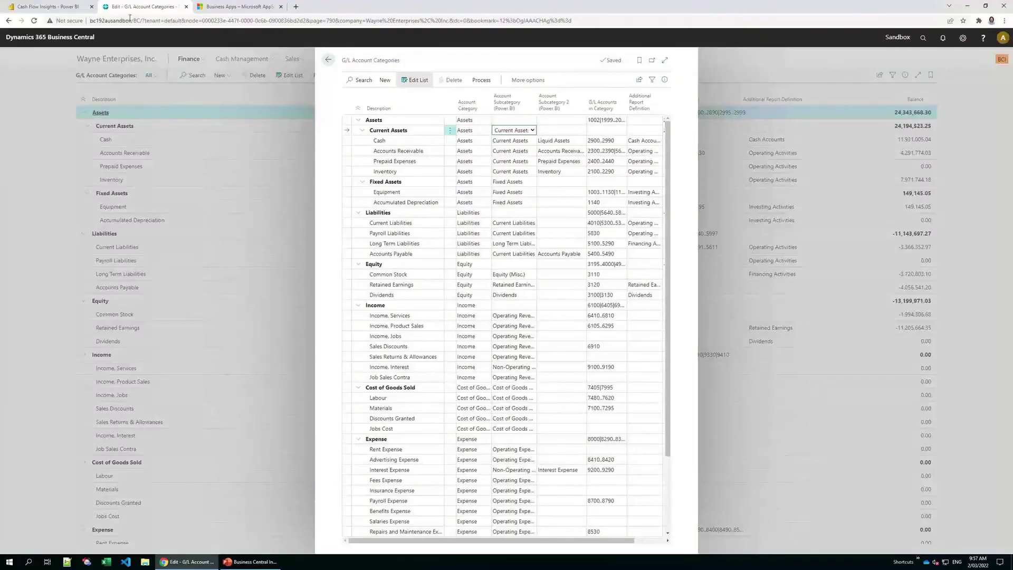
{"action": "left_click", "coordinate": [47, 6]}
{"action": "left_click", "coordinate": [29, 38]}
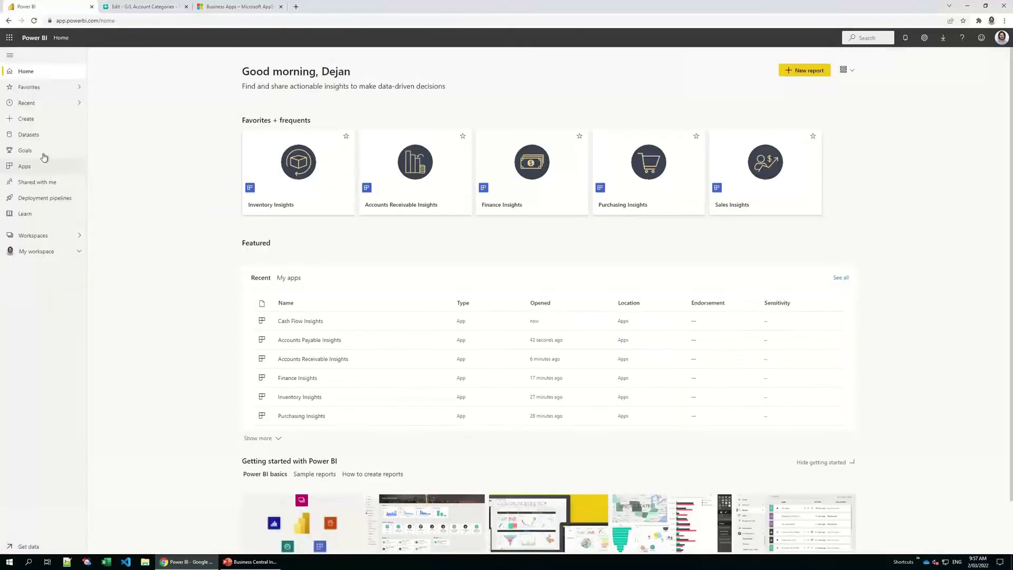
{"action": "left_click", "coordinate": [66, 168]}
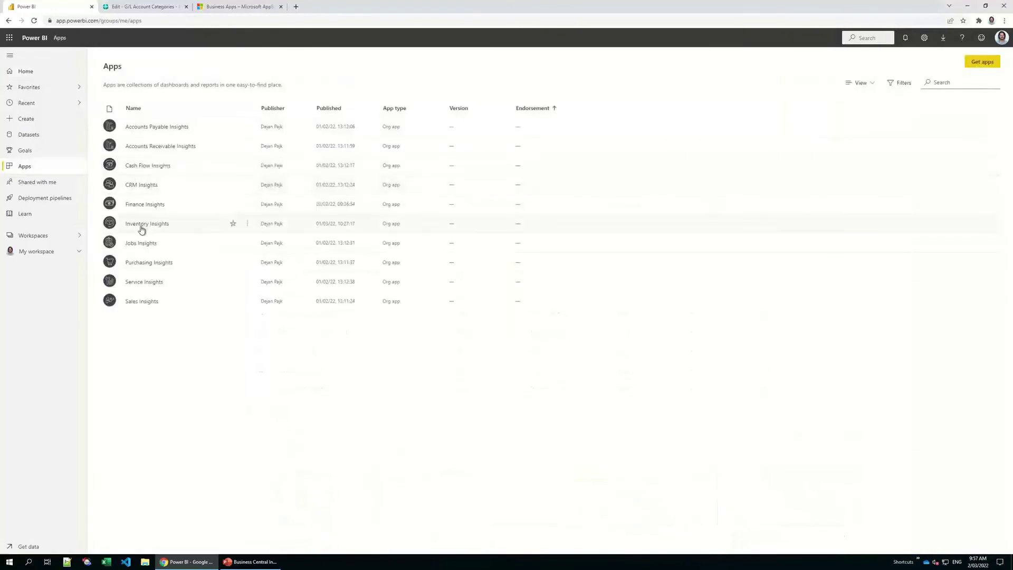
{"action": "left_click", "coordinate": [141, 243]}
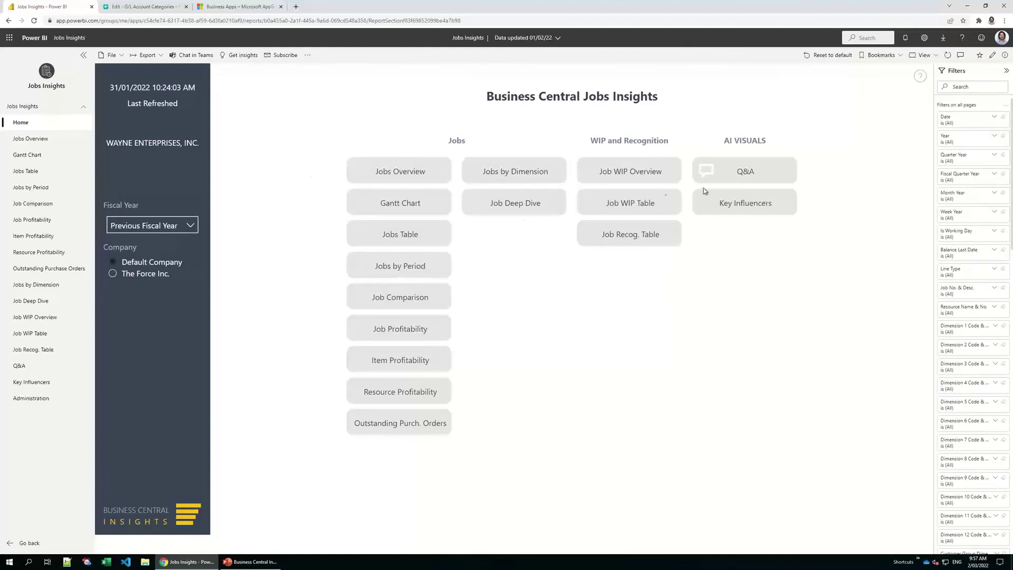
{"action": "left_click", "coordinate": [403, 172]}
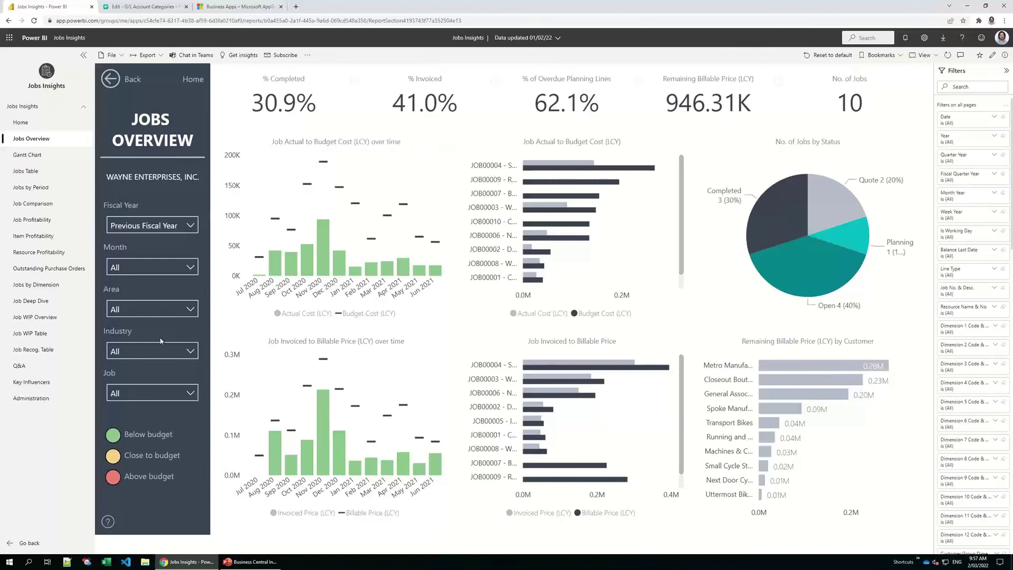
Filter the Jobs Overview page by the job JOB00001 - Canary.
{"action": "left_click", "coordinate": [137, 395]}
{"action": "left_click", "coordinate": [168, 259]}
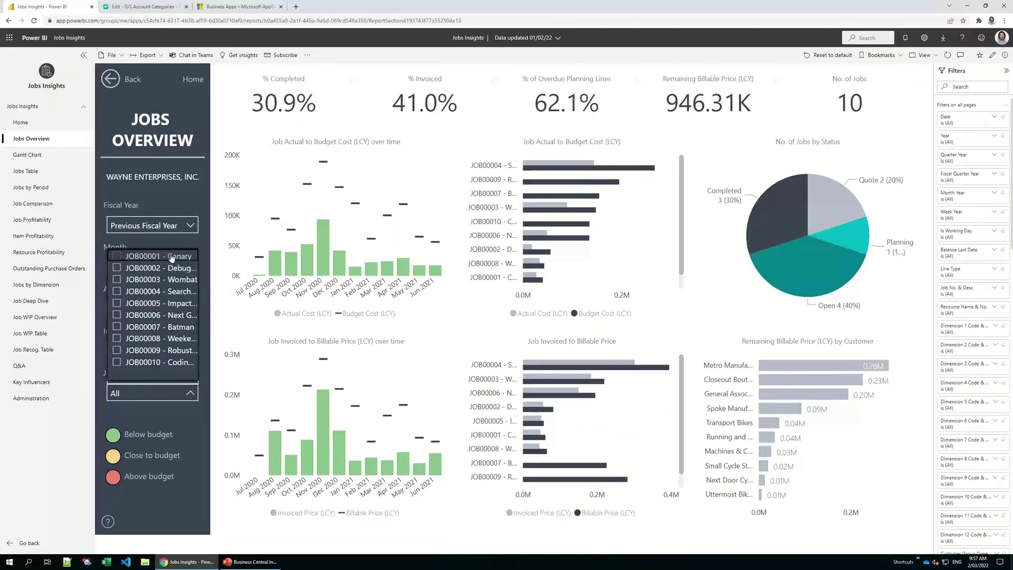
{"action": "left_click", "coordinate": [214, 260]}
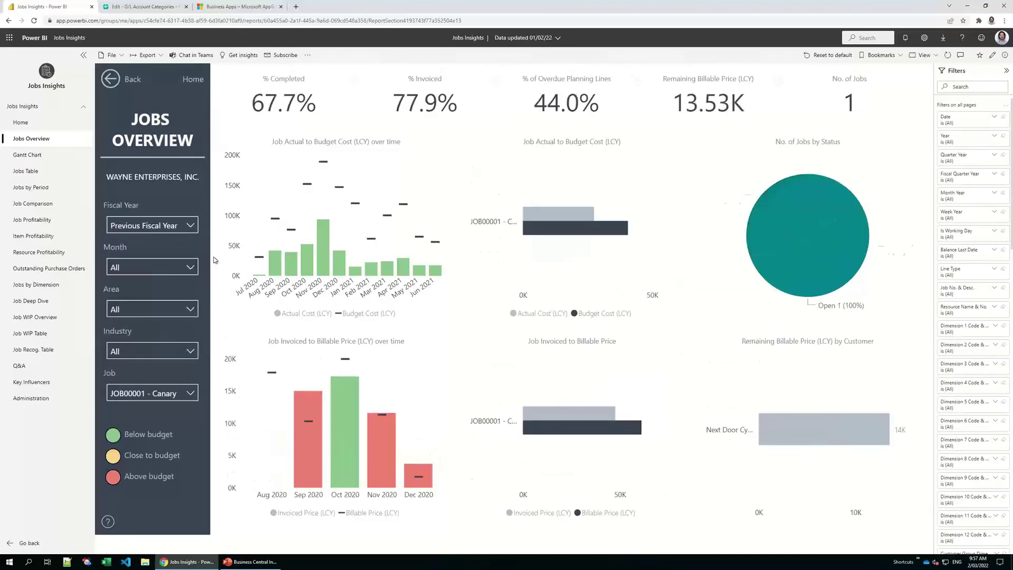
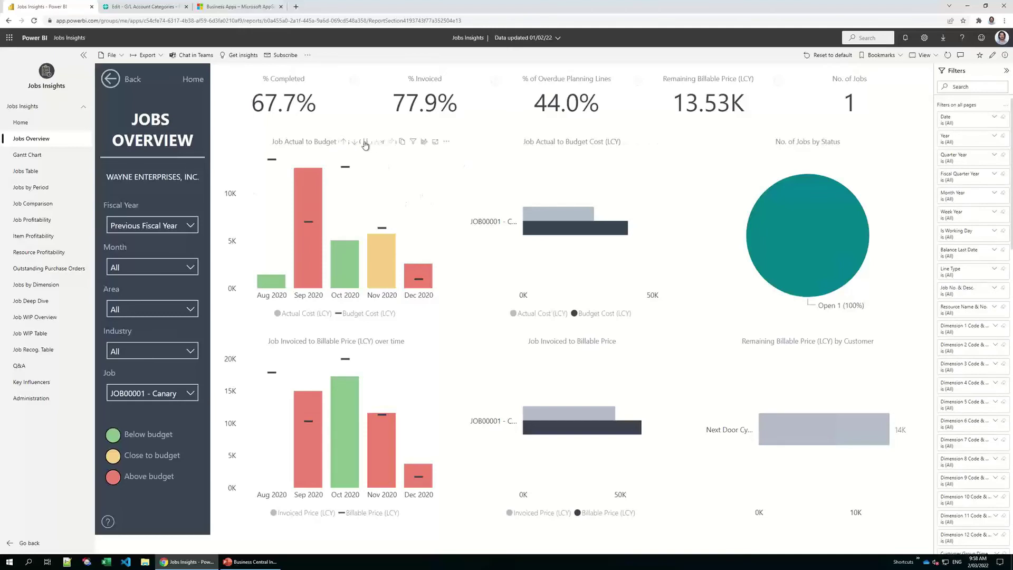
Show the Job Actual to Budget Cost (LCY) over time chart by week, and return it to the month level.
{"action": "left_click", "coordinate": [343, 143]}
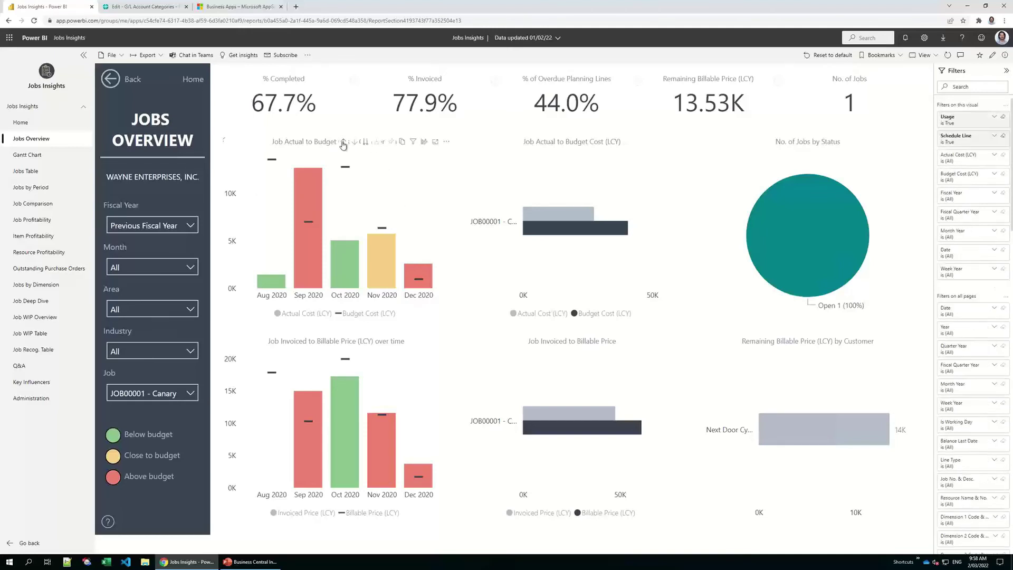
{"action": "left_click", "coordinate": [343, 141]}
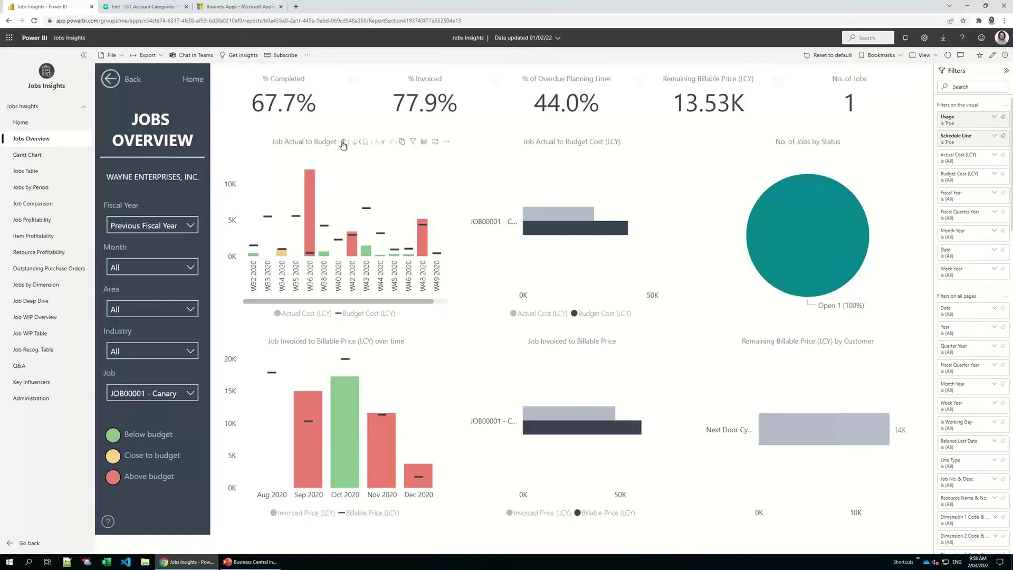
{"action": "left_click", "coordinate": [343, 141]}
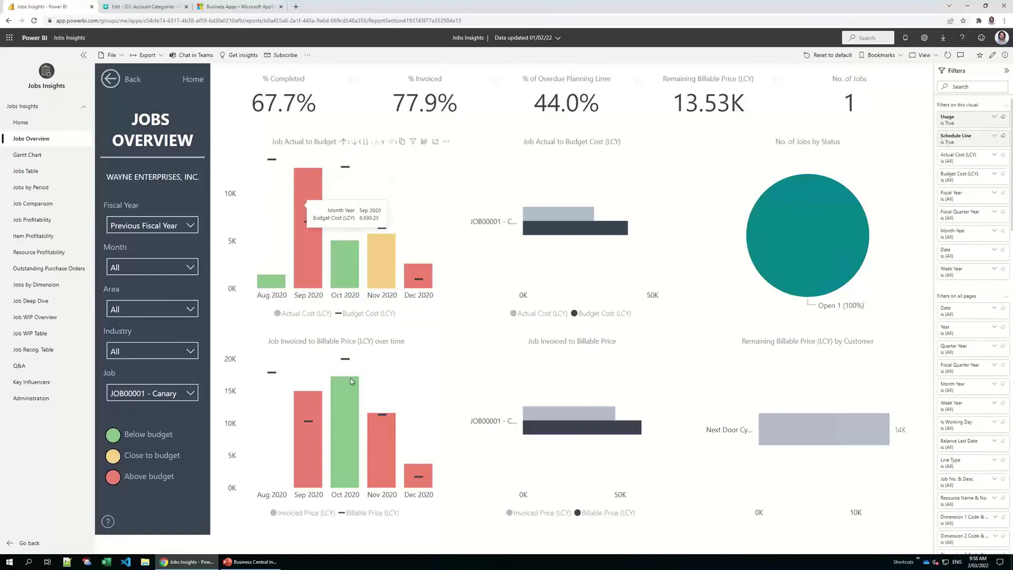
Clear the job filter on Jobs Overview and open the Gantt Chart page.
{"action": "left_click", "coordinate": [133, 395]}
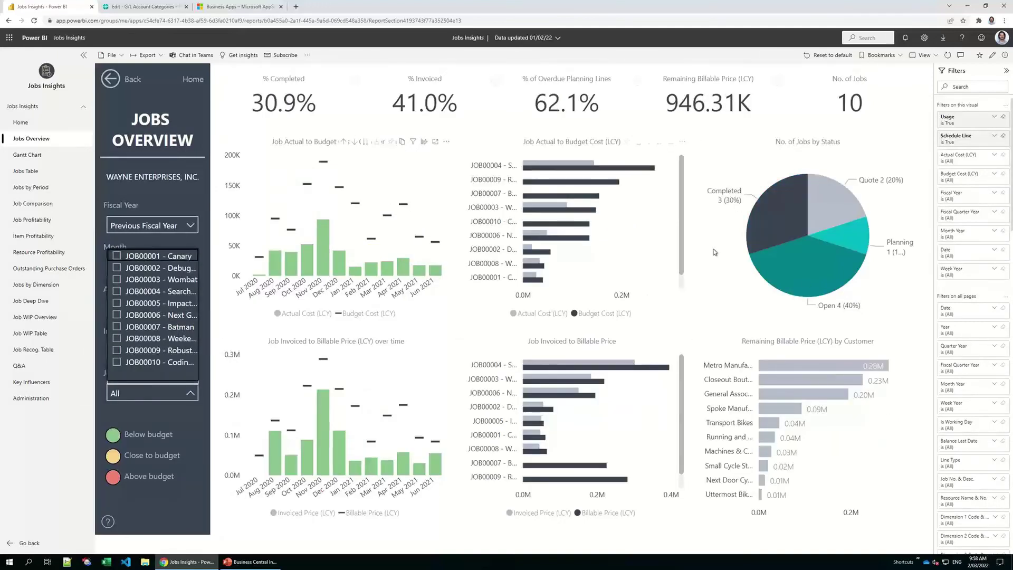
{"action": "mouse_move", "coordinate": [813, 186]}
{"action": "left_click", "coordinate": [38, 156]}
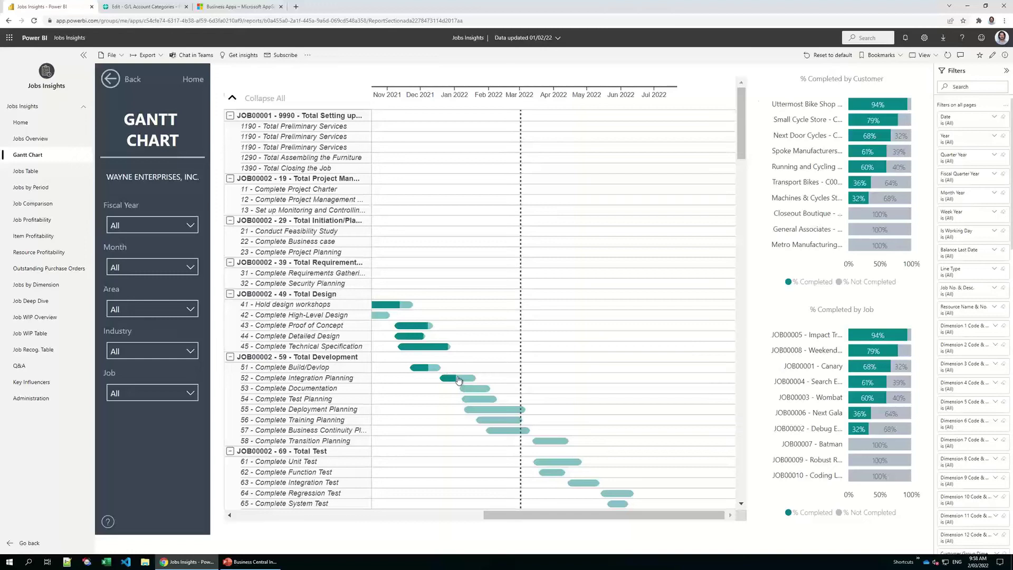
Filter the Gantt chart in turn by Uttermost Bike Shop, Small Cycle Store and Next Door Cycles, clear the customer selection, and select JOB00005.
{"action": "left_click", "coordinate": [865, 105]}
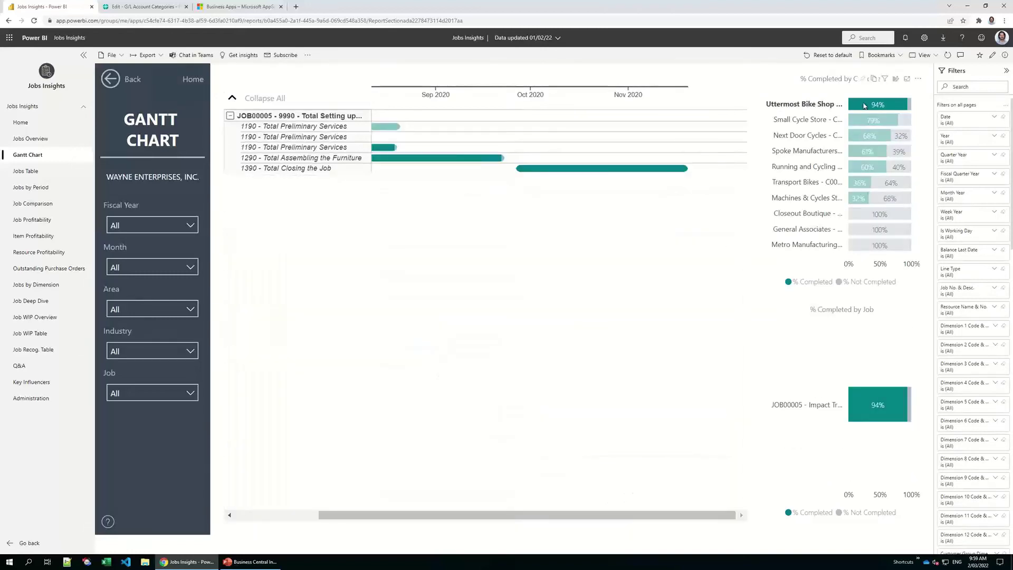
{"action": "left_click", "coordinate": [817, 118]}
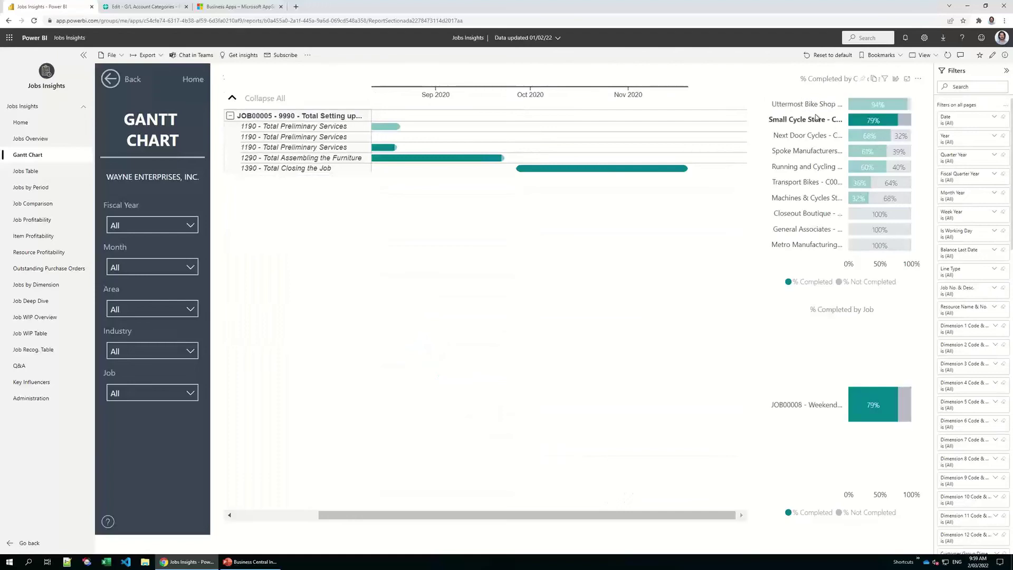
{"action": "left_click", "coordinate": [798, 136]}
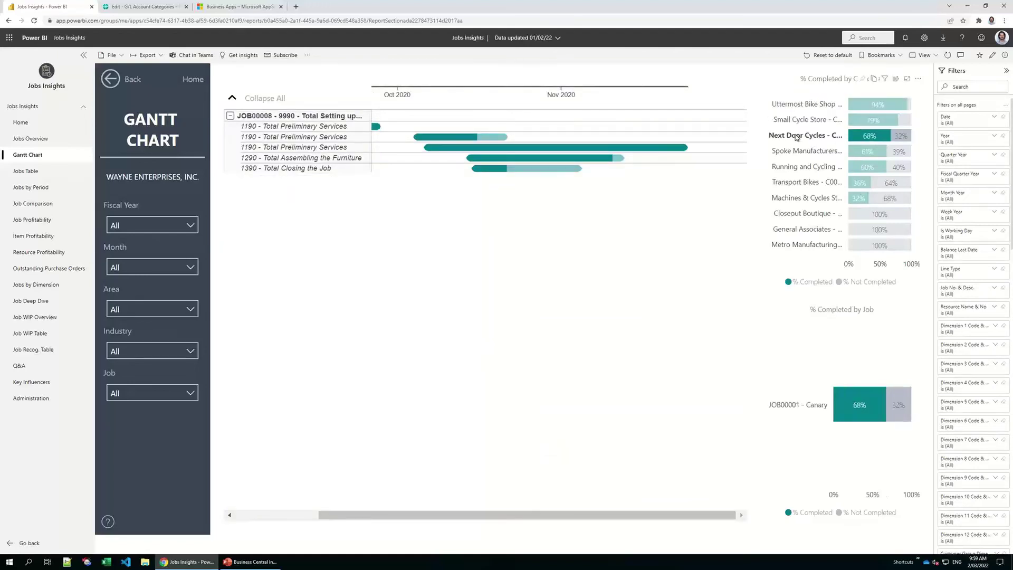
{"action": "left_click", "coordinate": [798, 137]}
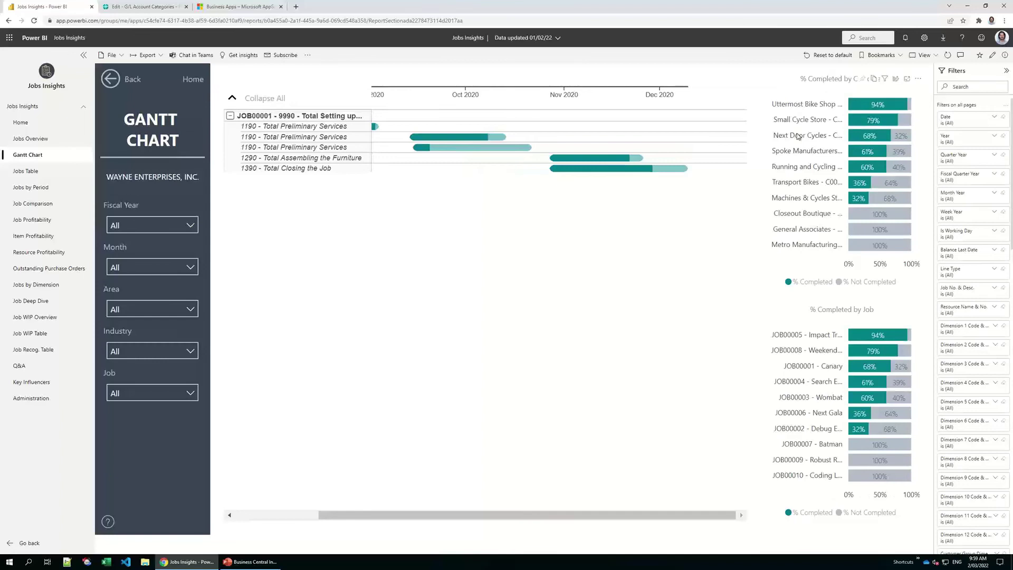
{"action": "left_click", "coordinate": [797, 337]}
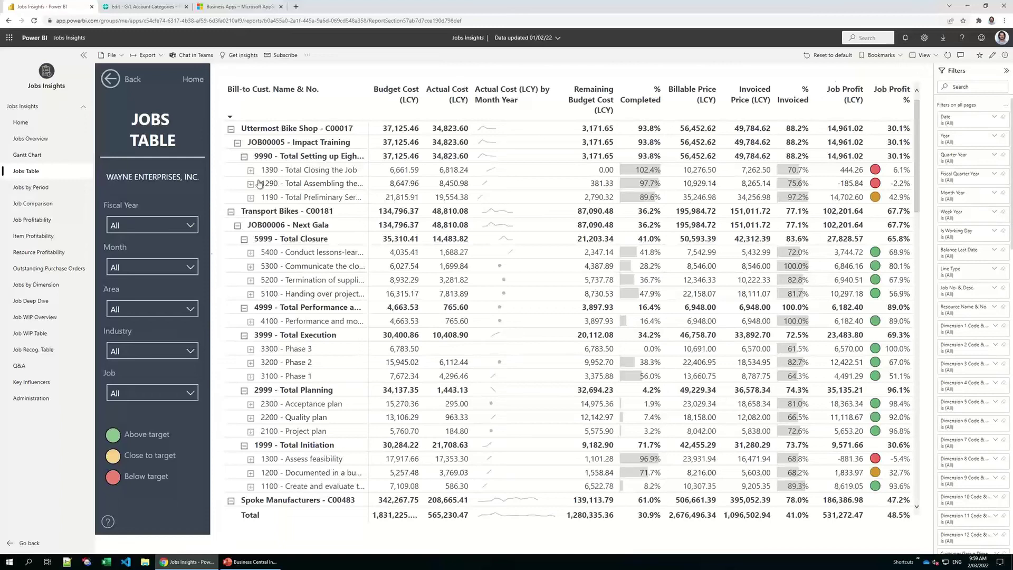
Filter the Jobs Table page by JOB00004 and expand all its rows through line types down to individual items and G/L accounts.
{"action": "left_click", "coordinate": [125, 391]}
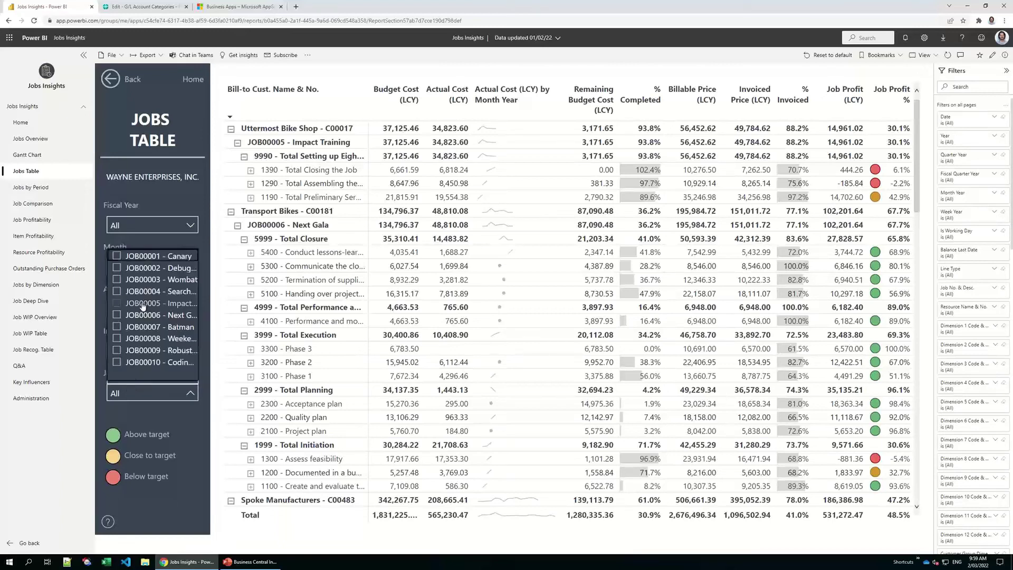
{"action": "left_click", "coordinate": [159, 292]}
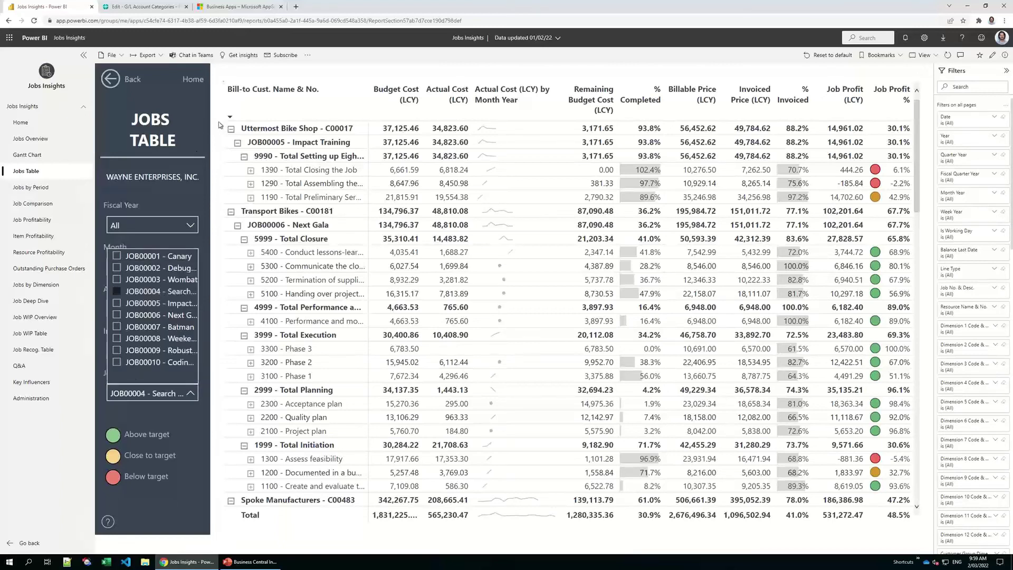
{"action": "left_click", "coordinate": [215, 125]}
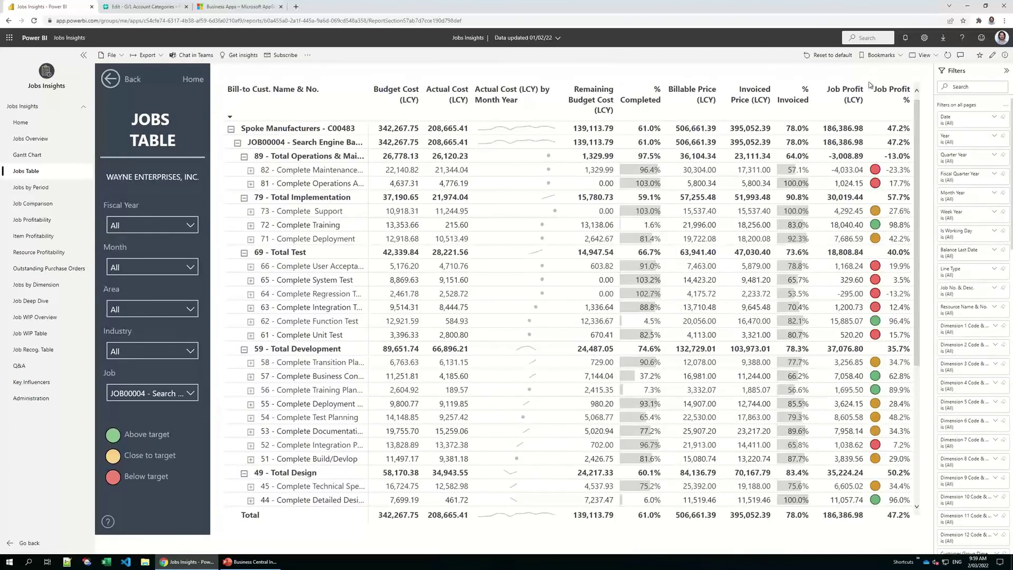
{"action": "left_click", "coordinate": [871, 78]}
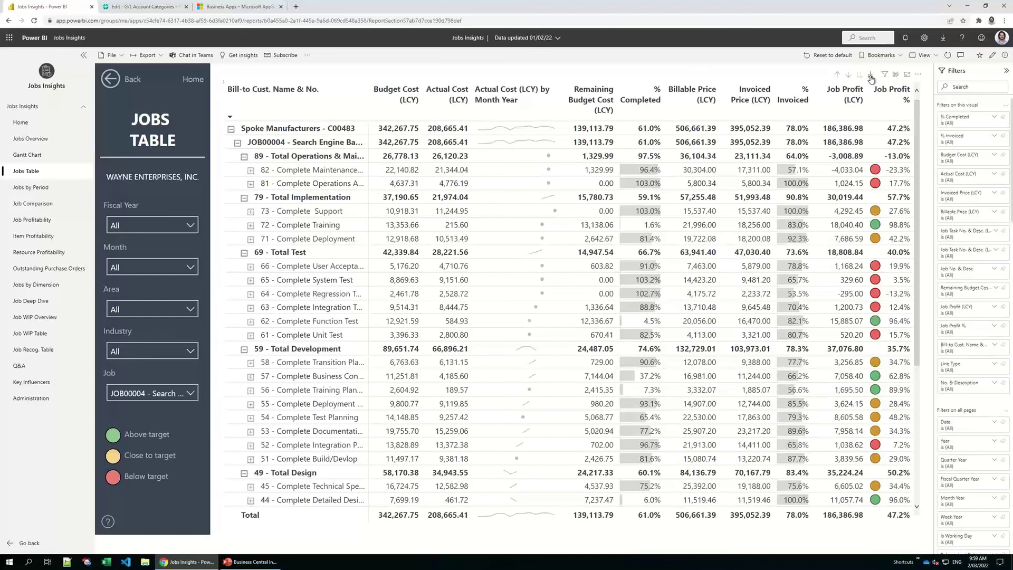
{"action": "left_click", "coordinate": [871, 78]}
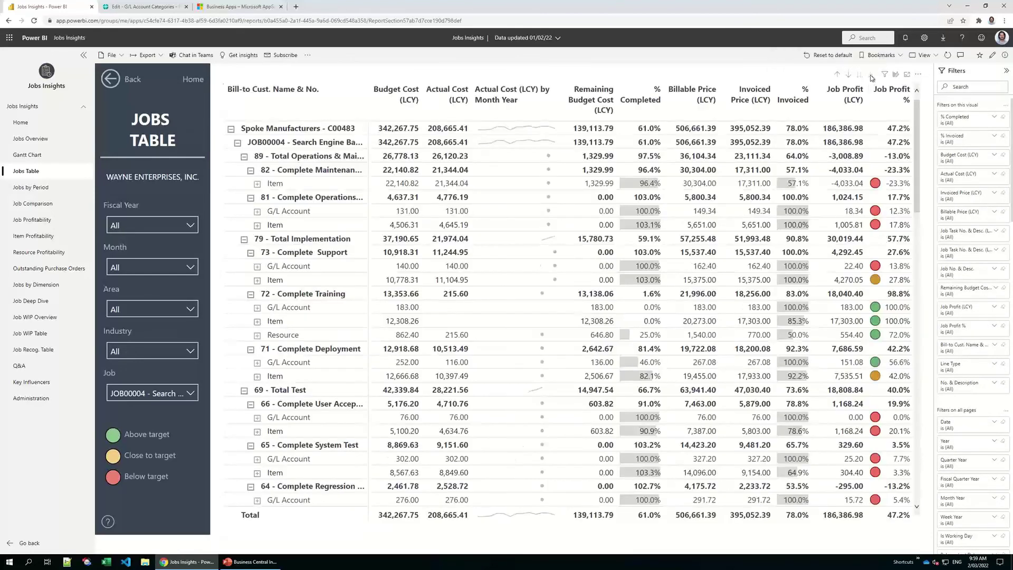
{"action": "left_click", "coordinate": [871, 78]}
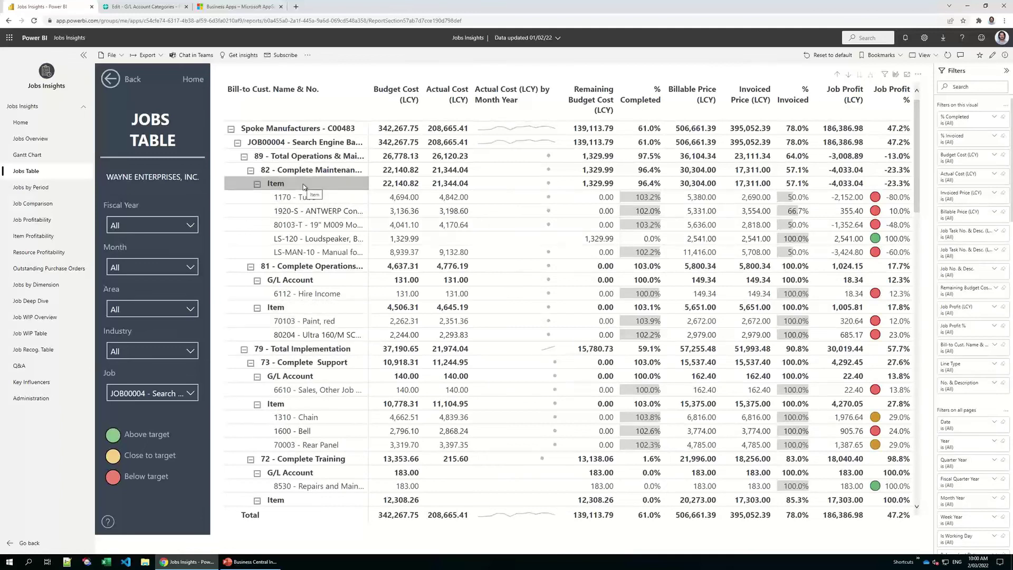
Clear the JOB00004 filter on the Jobs Table page and open the Job Comparison page.
{"action": "left_click", "coordinate": [174, 393]}
{"action": "left_click", "coordinate": [146, 291]}
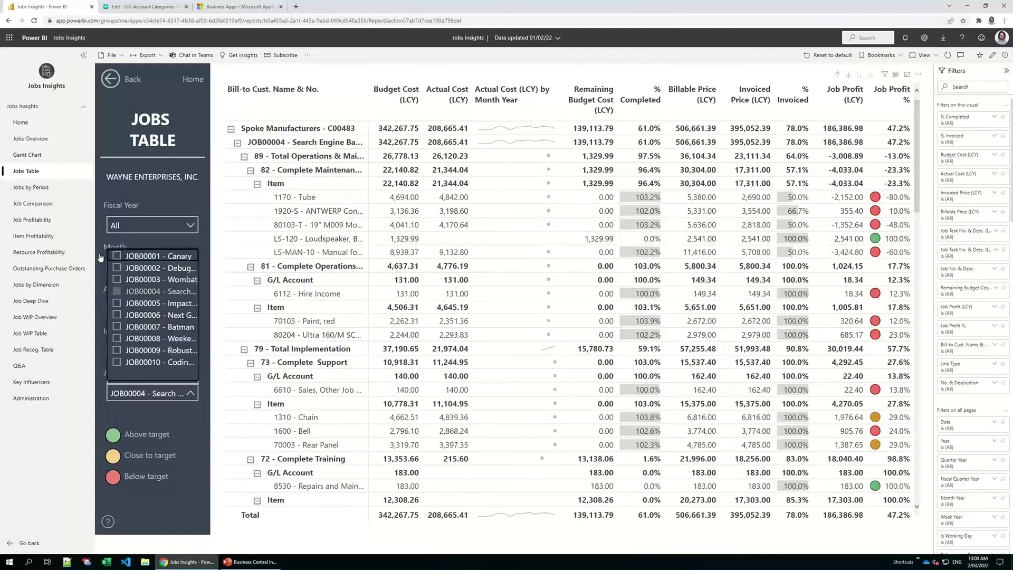
{"action": "left_click", "coordinate": [35, 205]}
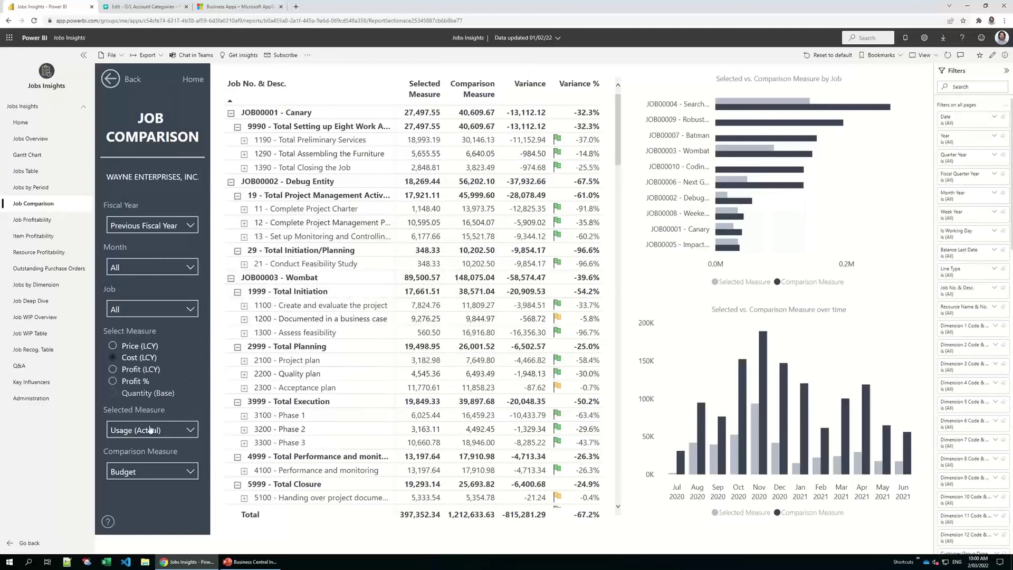
Switch the Job Comparison measure to Price (LCY) and back to Cost (LCY).
{"action": "left_click", "coordinate": [131, 347]}
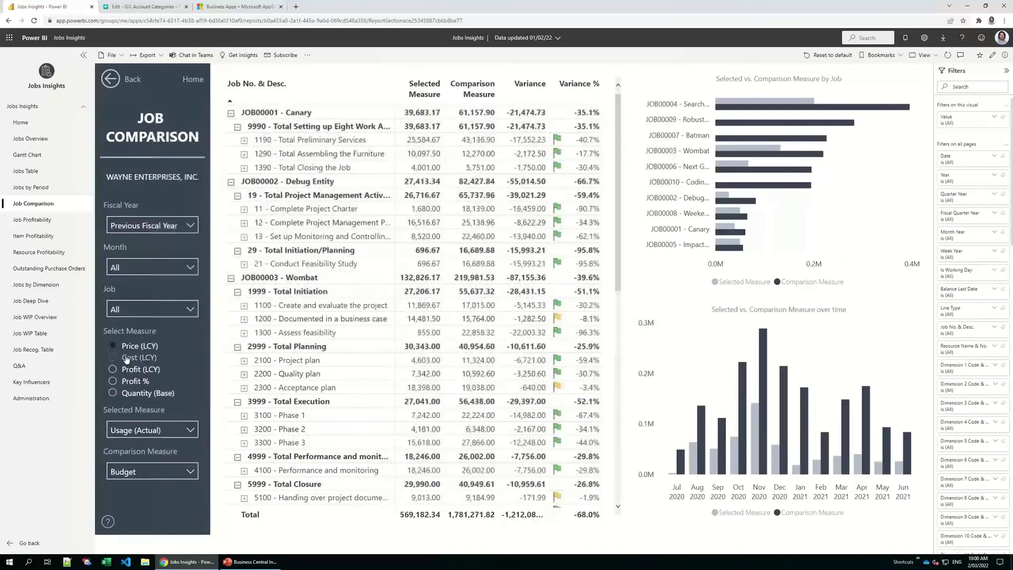
{"action": "left_click", "coordinate": [127, 358]}
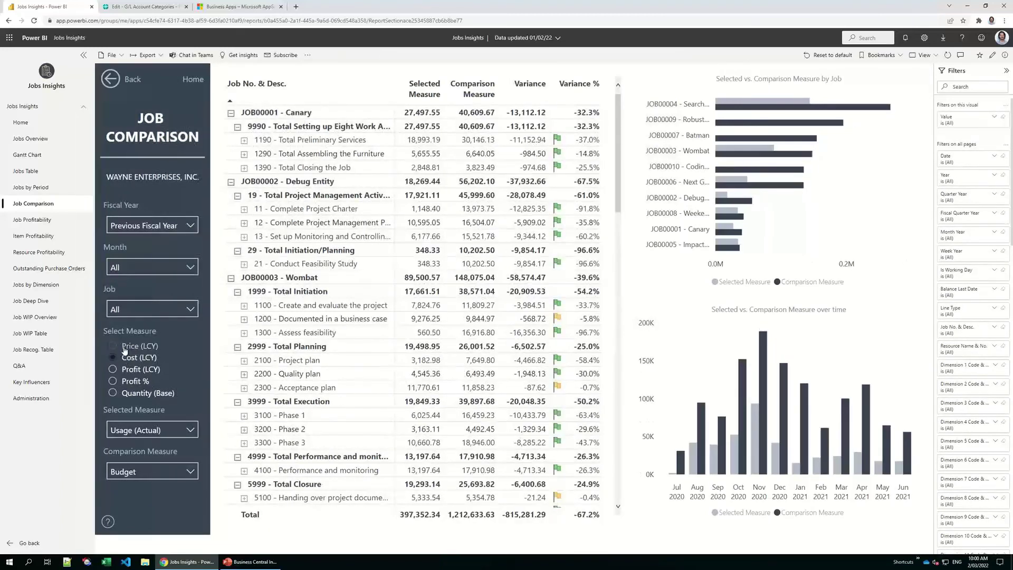
Show the options available for the Selected Measure and the Comparison Measure on the Job Comparison page, keeping Usage (Actual) and Budget.
{"action": "left_click", "coordinate": [135, 431]}
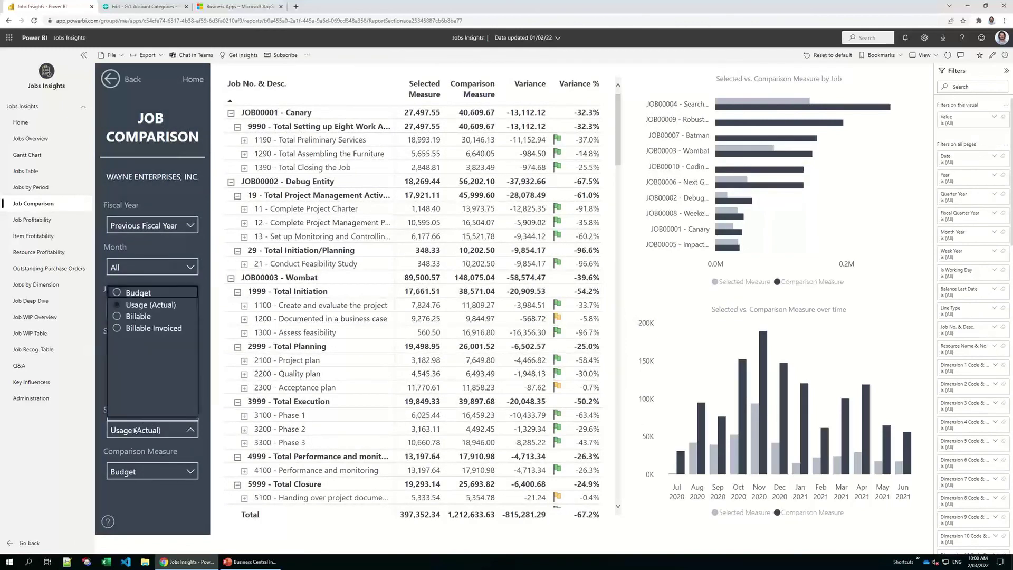
{"action": "left_click", "coordinate": [135, 430]}
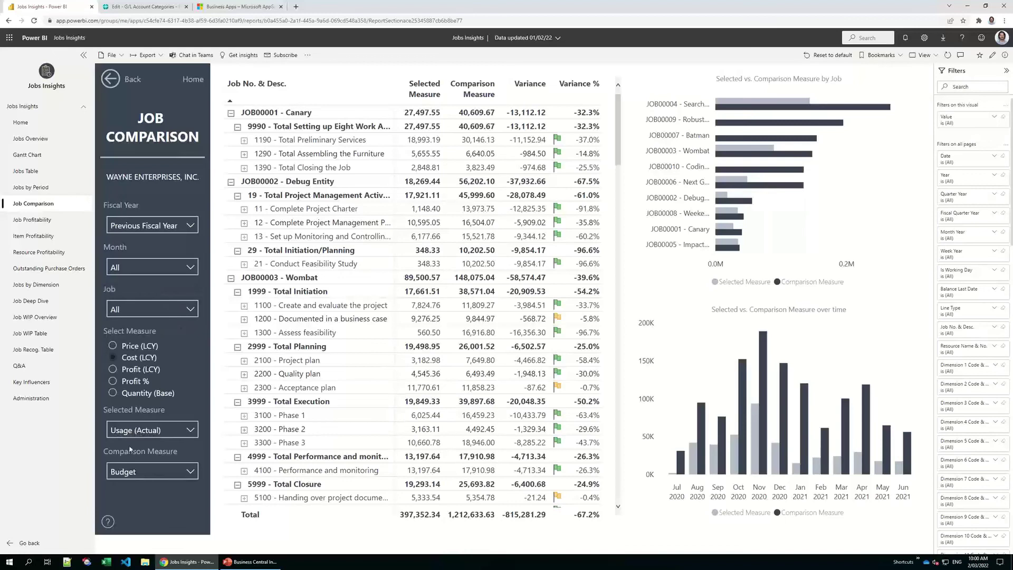
{"action": "left_click", "coordinate": [131, 473]}
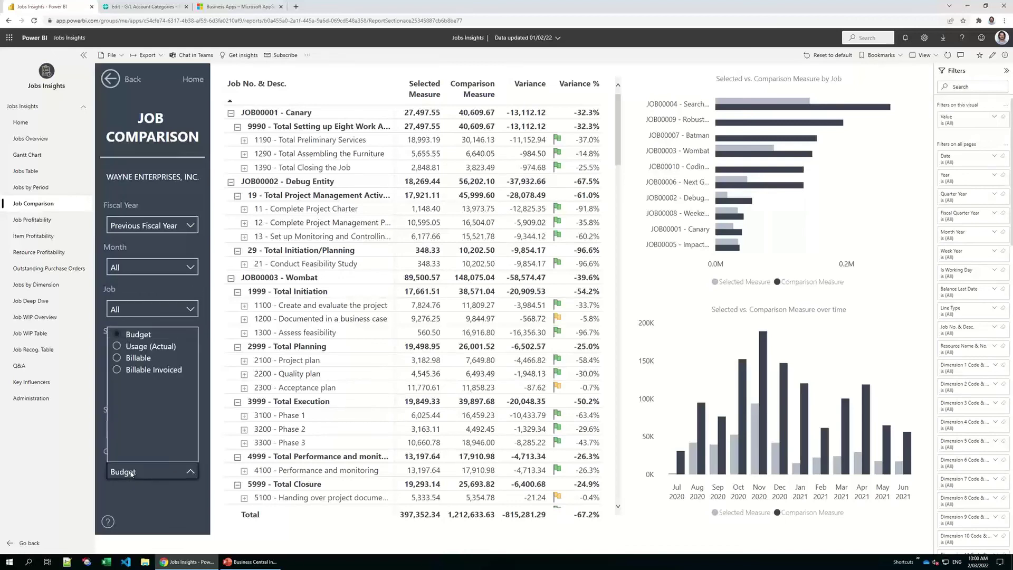
{"action": "left_click", "coordinate": [131, 473]}
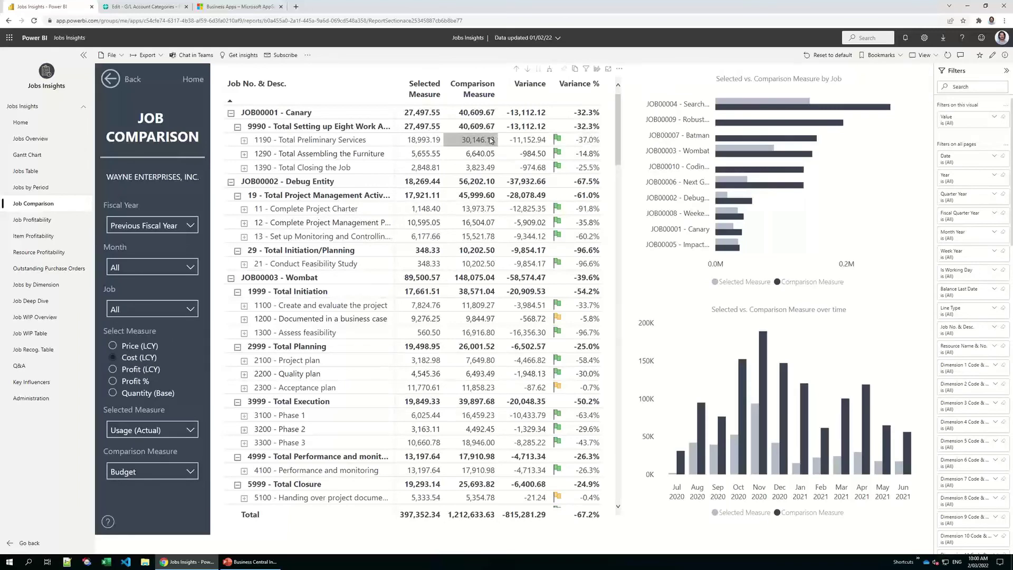
{"action": "mouse_move", "coordinate": [491, 141]}
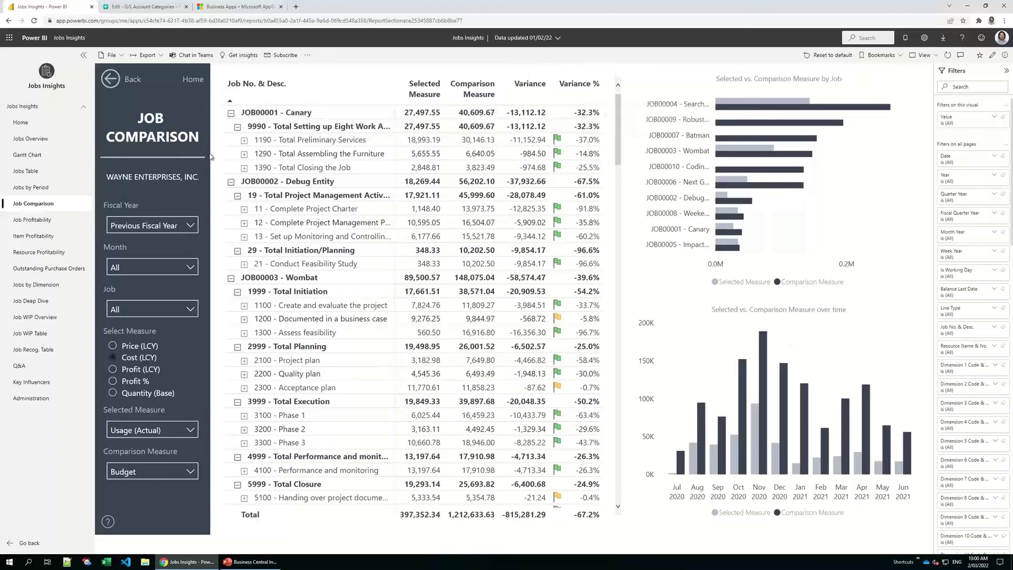
Open the Job Profitability page and switch its measure to Job Profit % and back to Job Profit (LCY).
{"action": "left_click", "coordinate": [31, 220]}
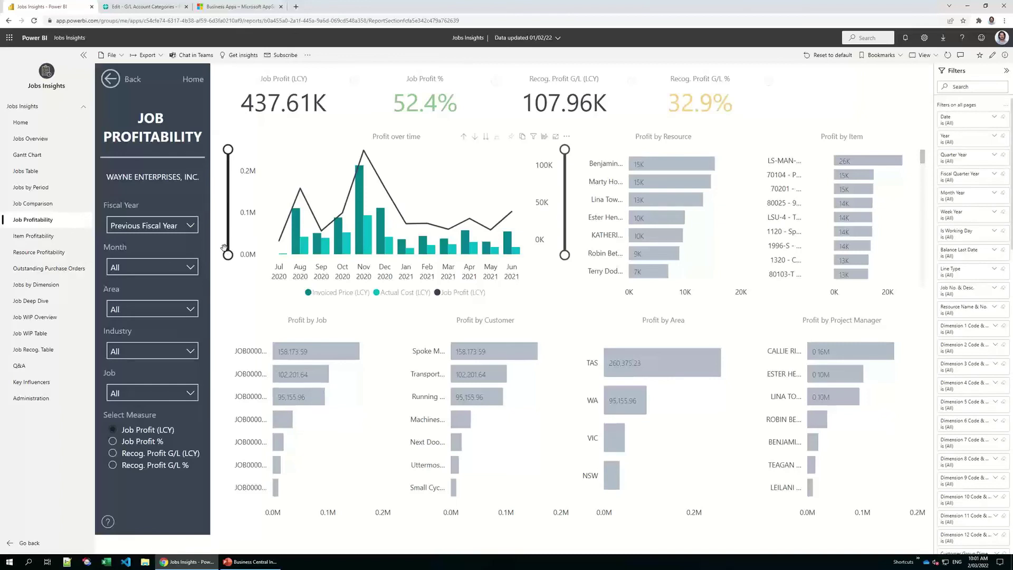
{"action": "left_click", "coordinate": [138, 444]}
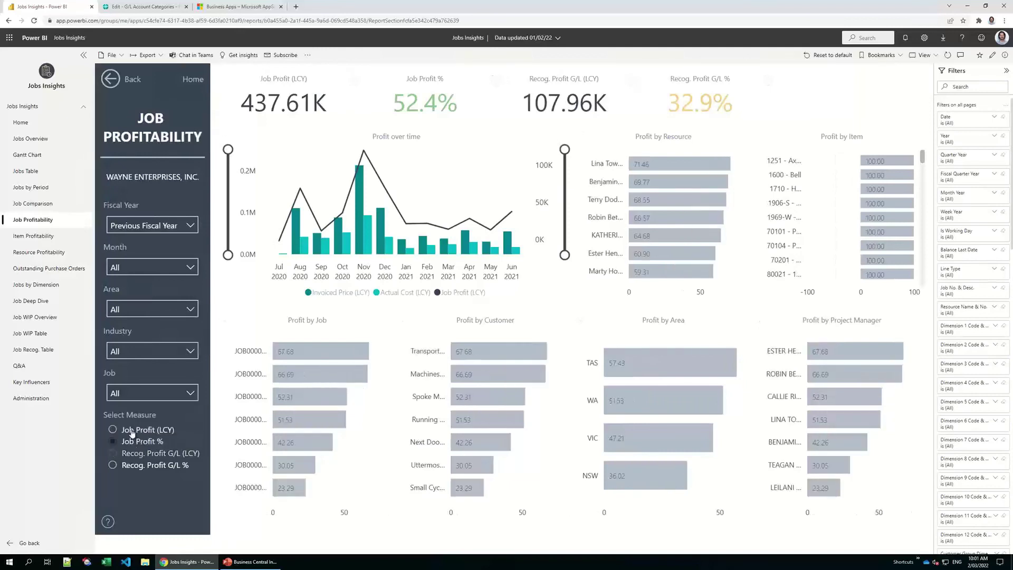
{"action": "left_click", "coordinate": [132, 431]}
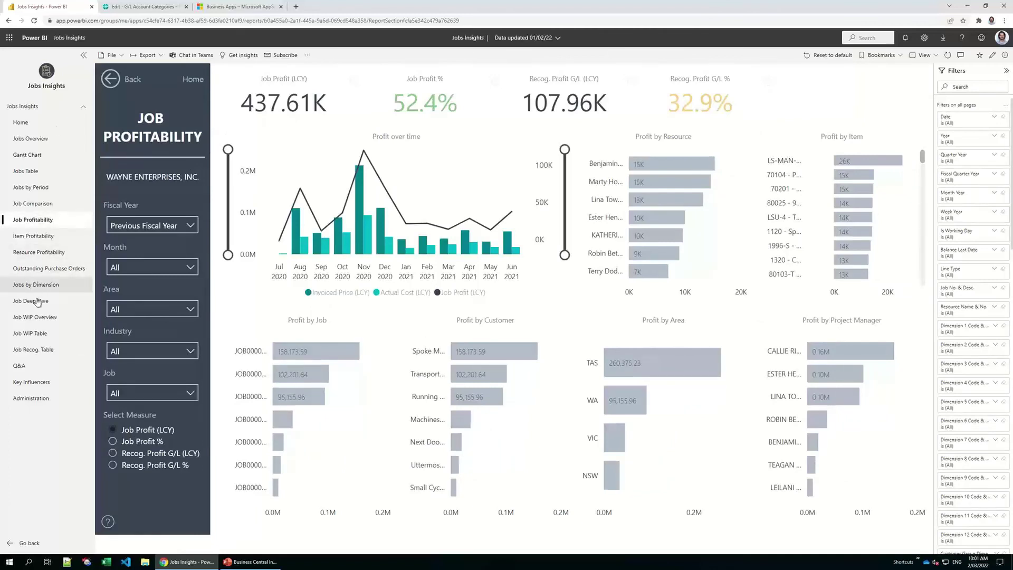
Open the Job WIP Overview page, highlight the WIP Sales G/L (LCY) slice of the deferred and recognized revenue donut, and clear the highlight.
{"action": "left_click", "coordinate": [46, 319]}
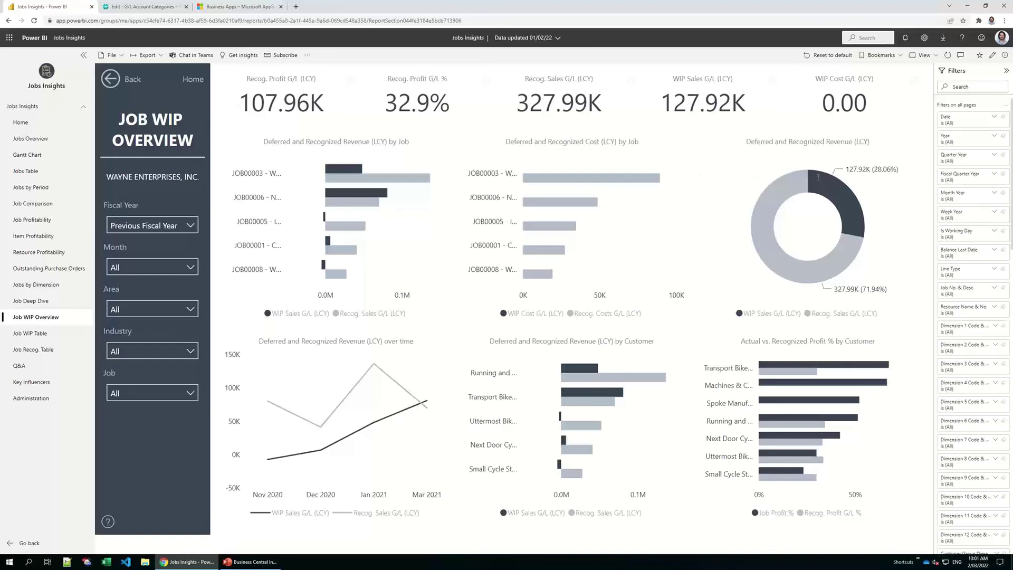
{"action": "left_click", "coordinate": [777, 160]}
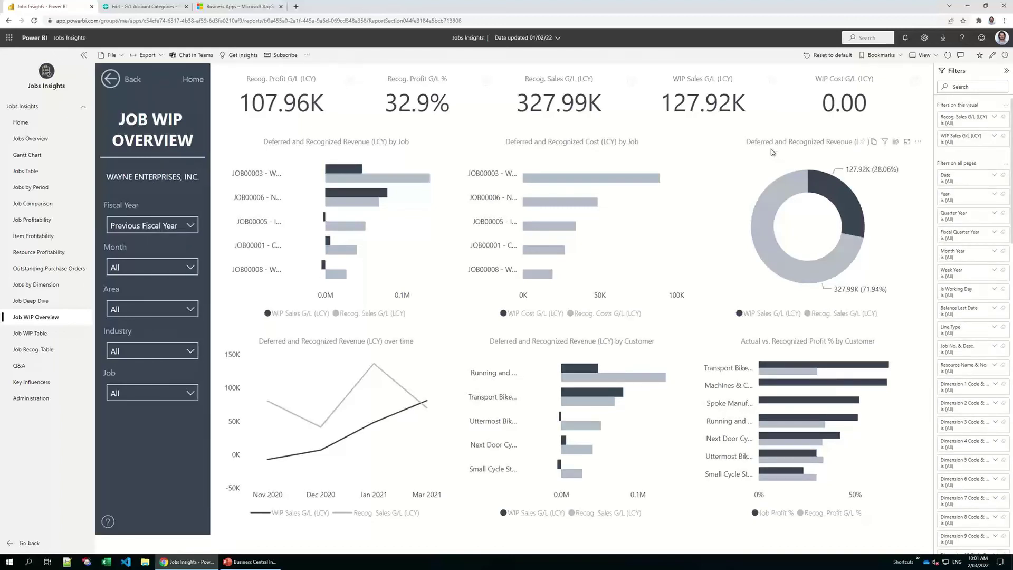
{"action": "mouse_move", "coordinate": [830, 185]}
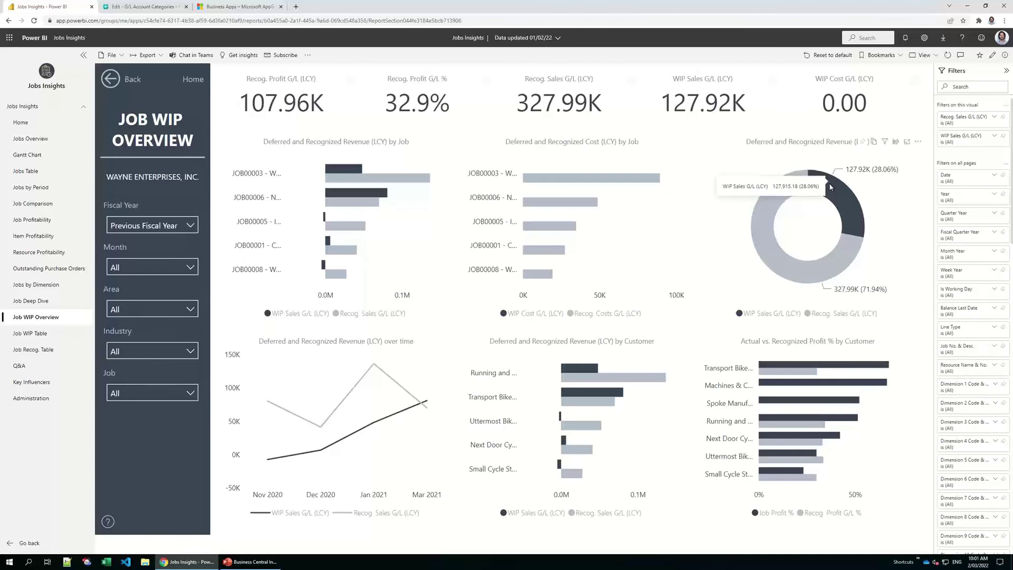
{"action": "left_click", "coordinate": [830, 186]}
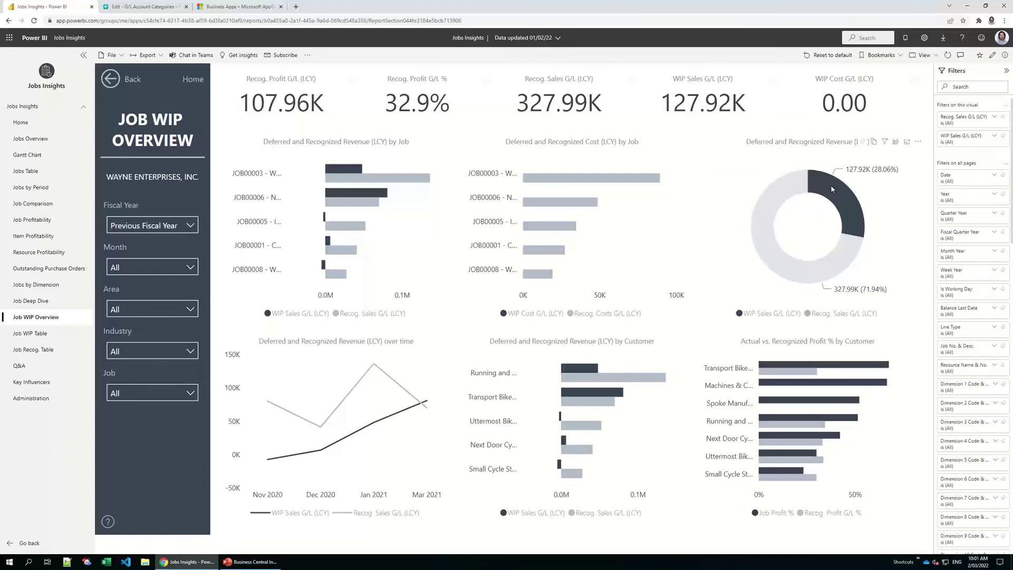
{"action": "left_click", "coordinate": [841, 188]}
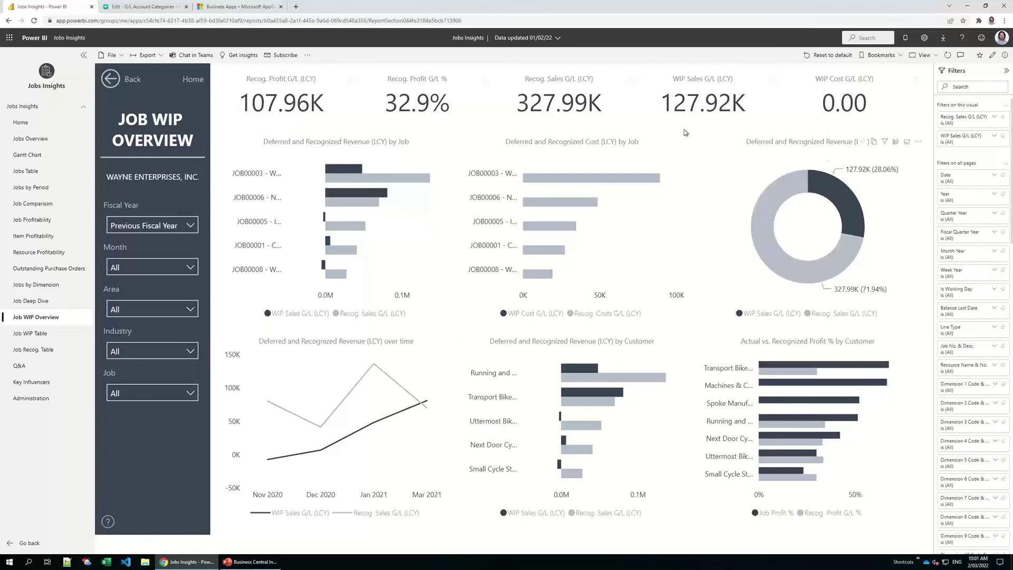
Open the Service Insights app from the list of apps and show its Service Overview page.
{"action": "left_click", "coordinate": [35, 38]}
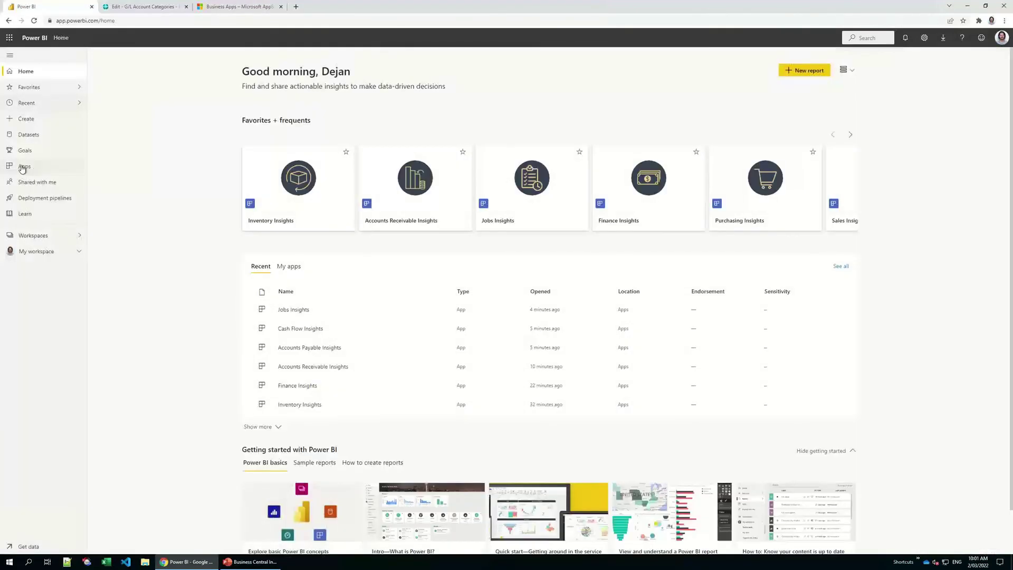
{"action": "left_click", "coordinate": [22, 167]}
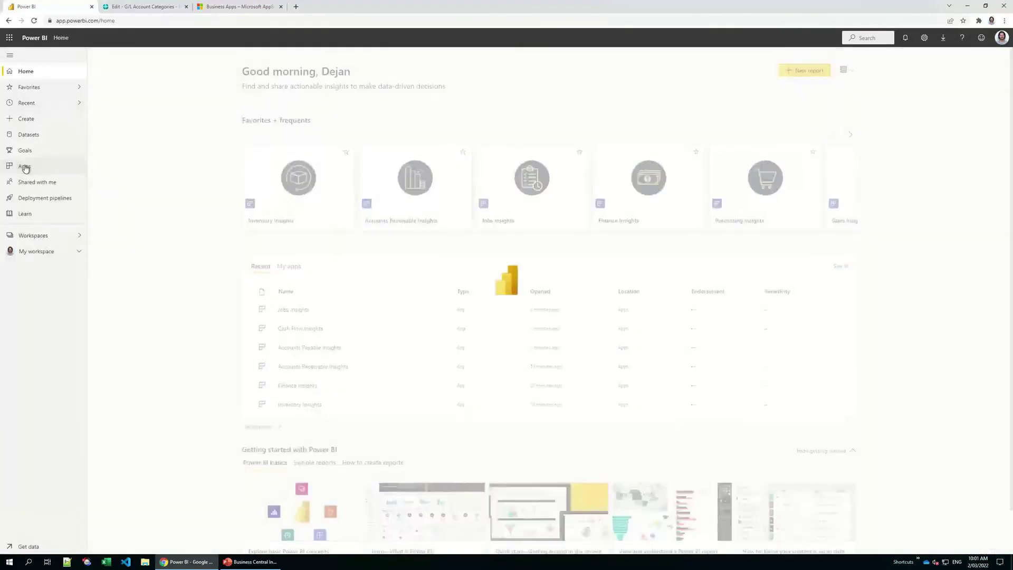
{"action": "left_click", "coordinate": [146, 282]}
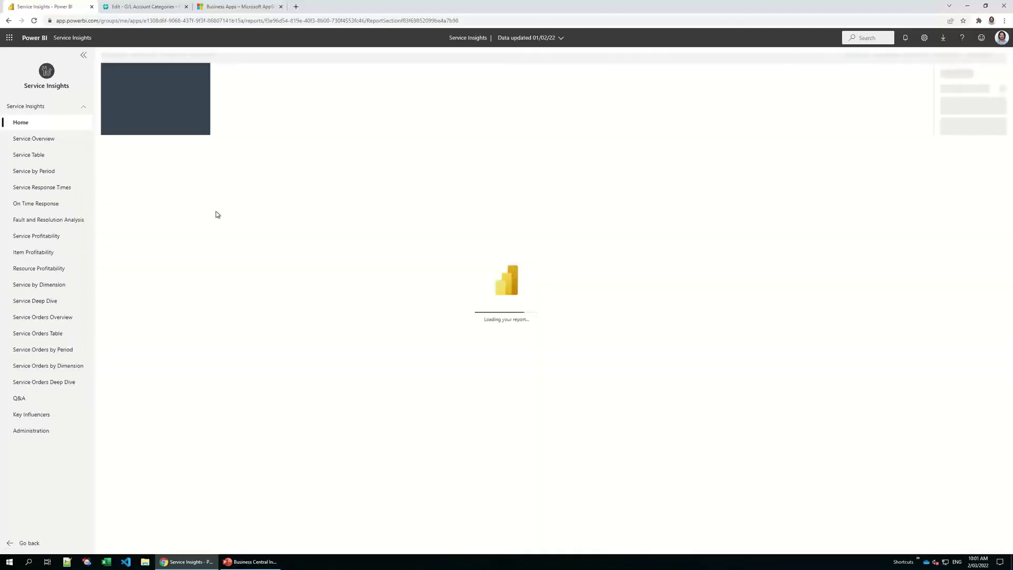
{"action": "left_click", "coordinate": [29, 141]}
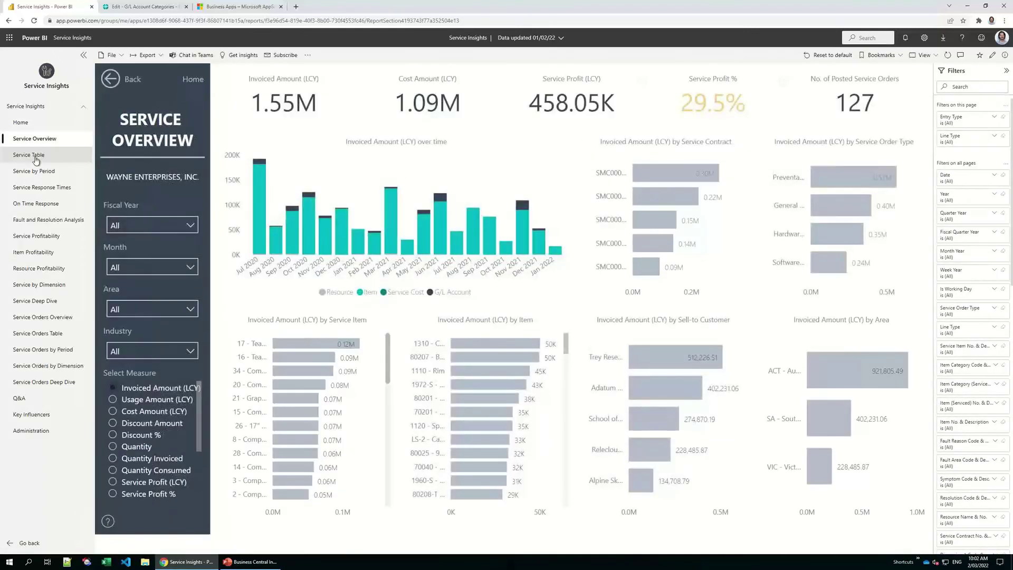
Browse Service Table, Service by Period, On Time Response, Fault and Resolution Analysis, Service Profitability and Service Orders Overview.
{"action": "left_click", "coordinate": [36, 158]}
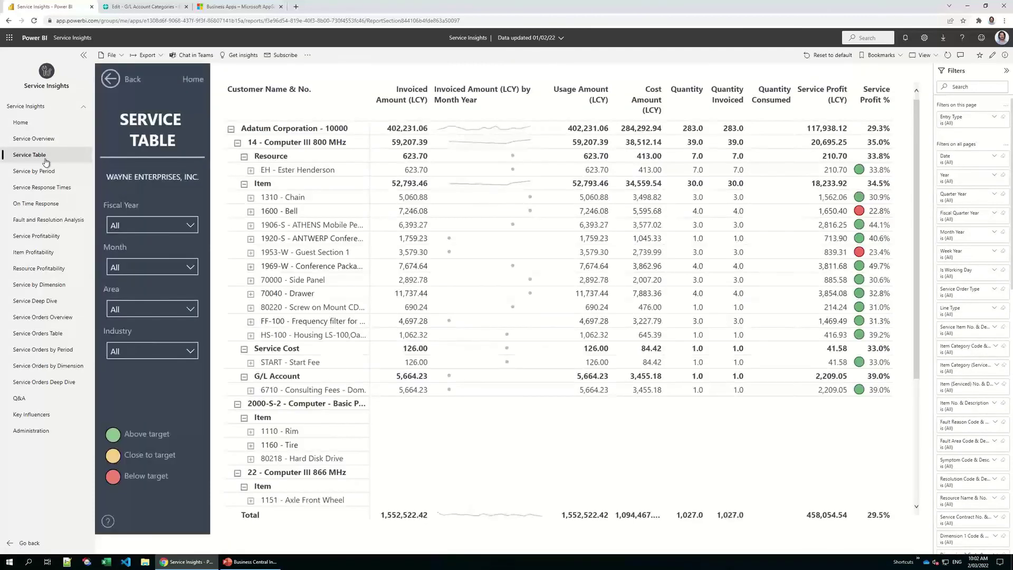
{"action": "left_click", "coordinate": [53, 172]}
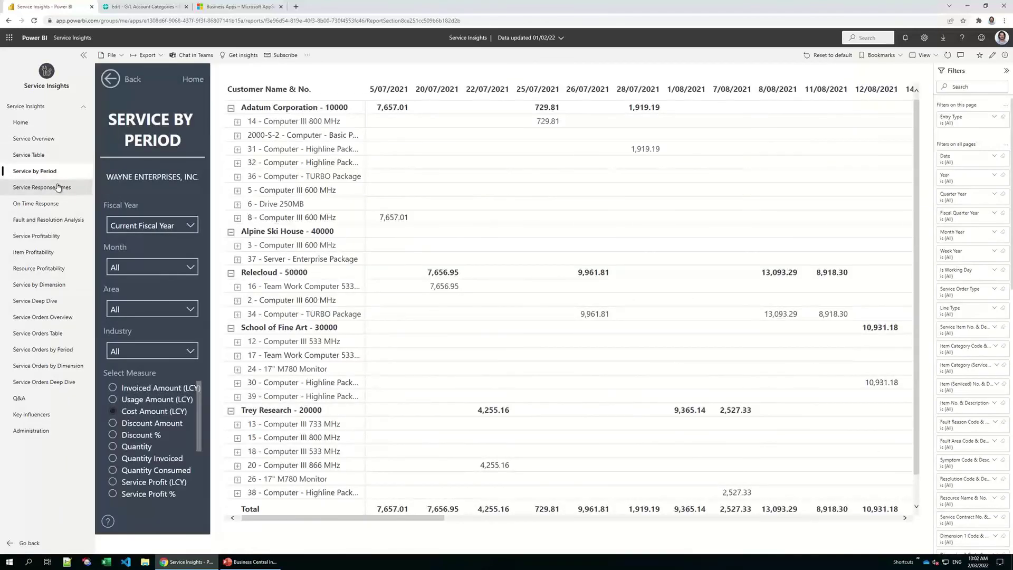
{"action": "left_click", "coordinate": [59, 204]}
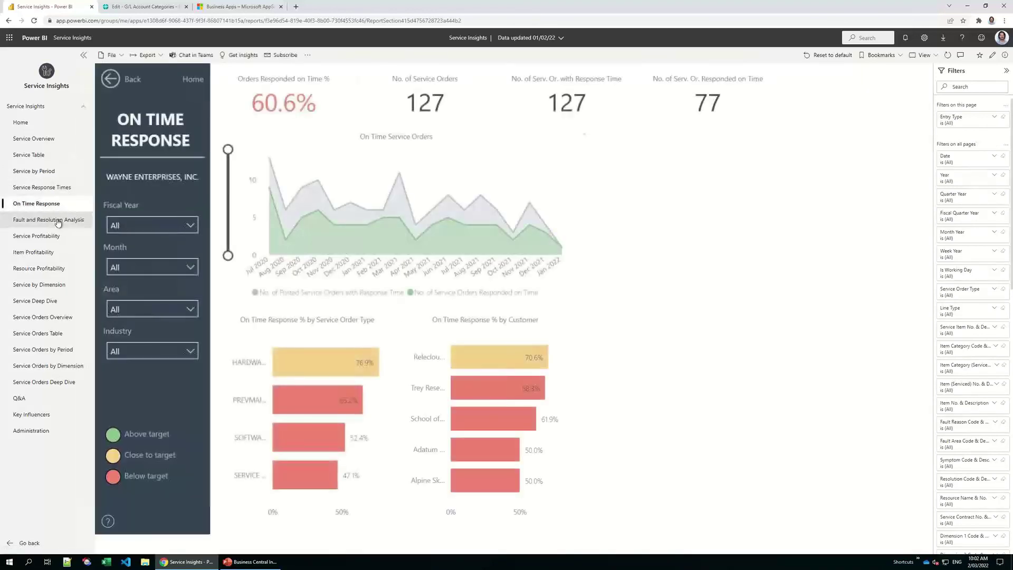
{"action": "left_click", "coordinate": [58, 223]}
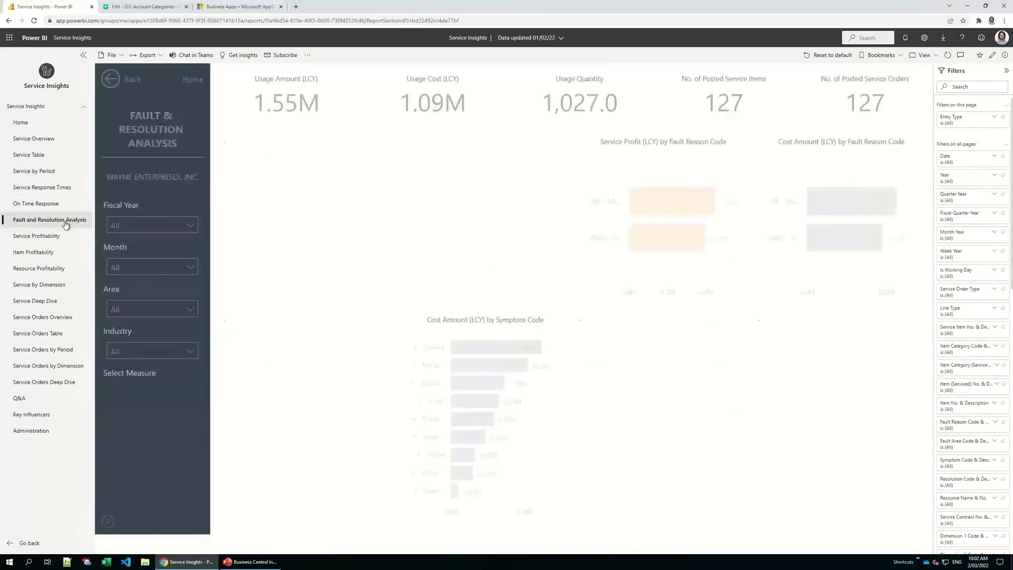
{"action": "left_click", "coordinate": [63, 237]}
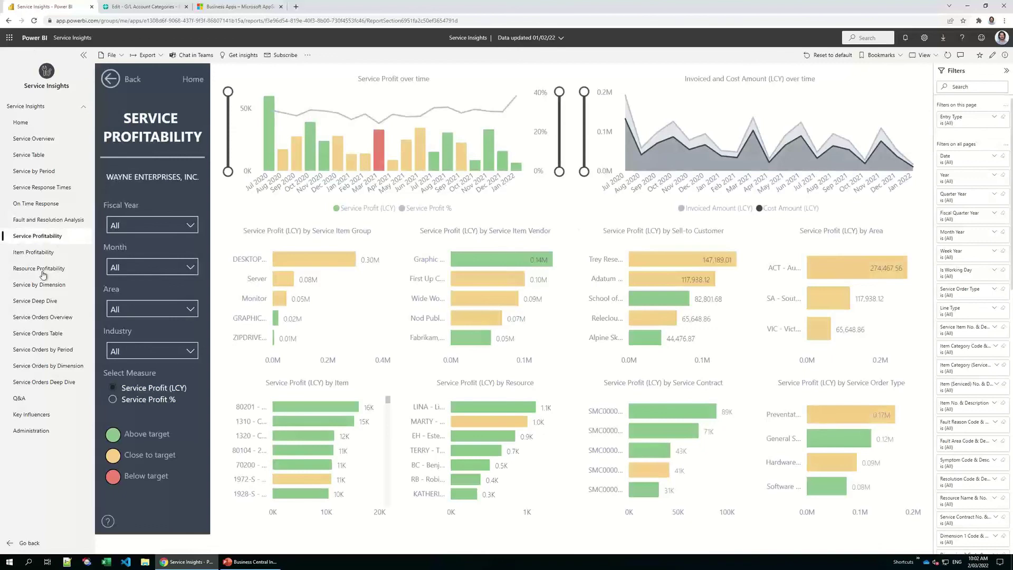
{"action": "left_click", "coordinate": [47, 317]}
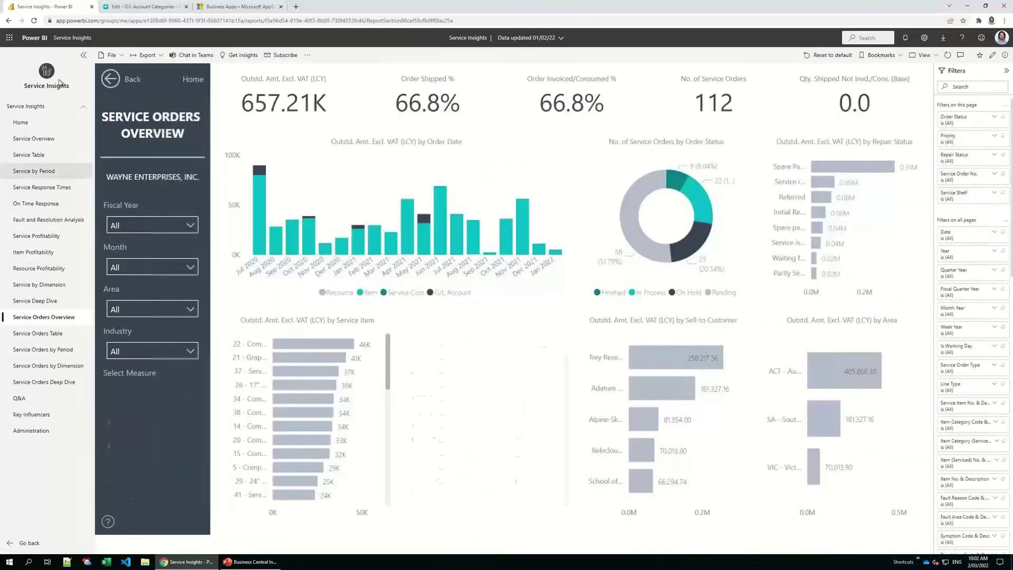
Open the CRM Insights app from the list of apps and show its Contact Overview page.
{"action": "left_click", "coordinate": [34, 37]}
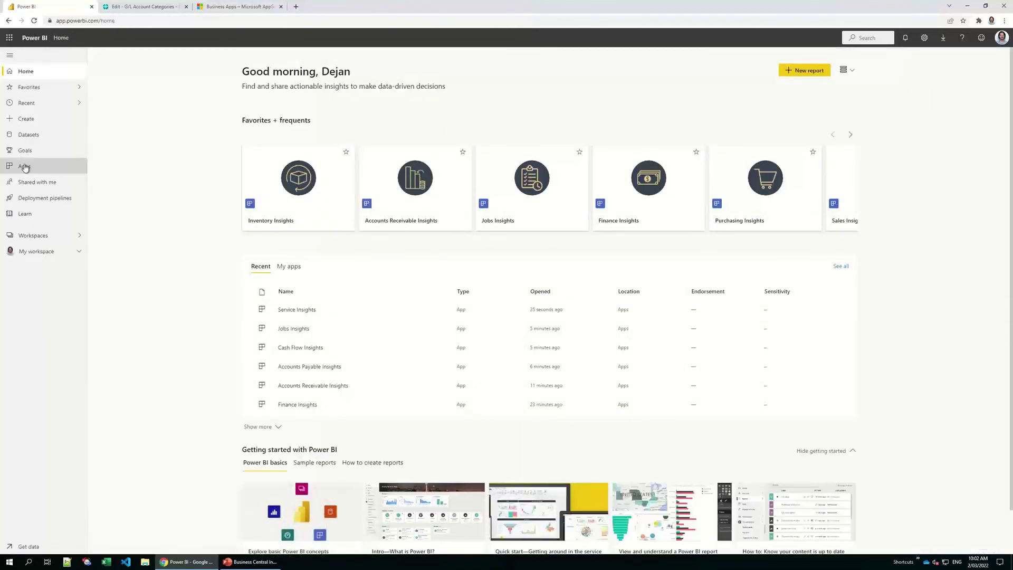
{"action": "left_click", "coordinate": [25, 167]}
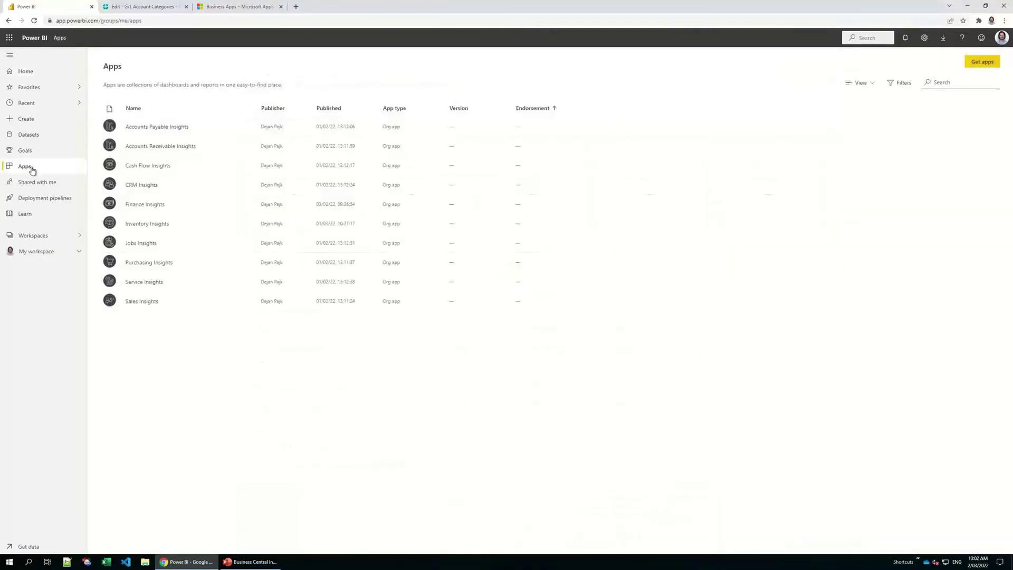
{"action": "left_click", "coordinate": [141, 185]}
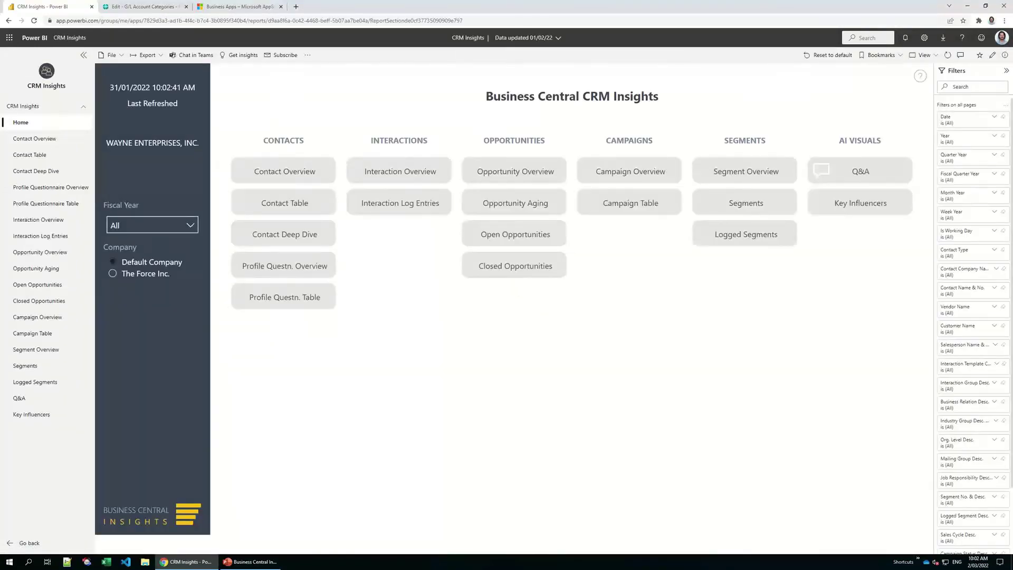
{"action": "left_click", "coordinate": [46, 143]}
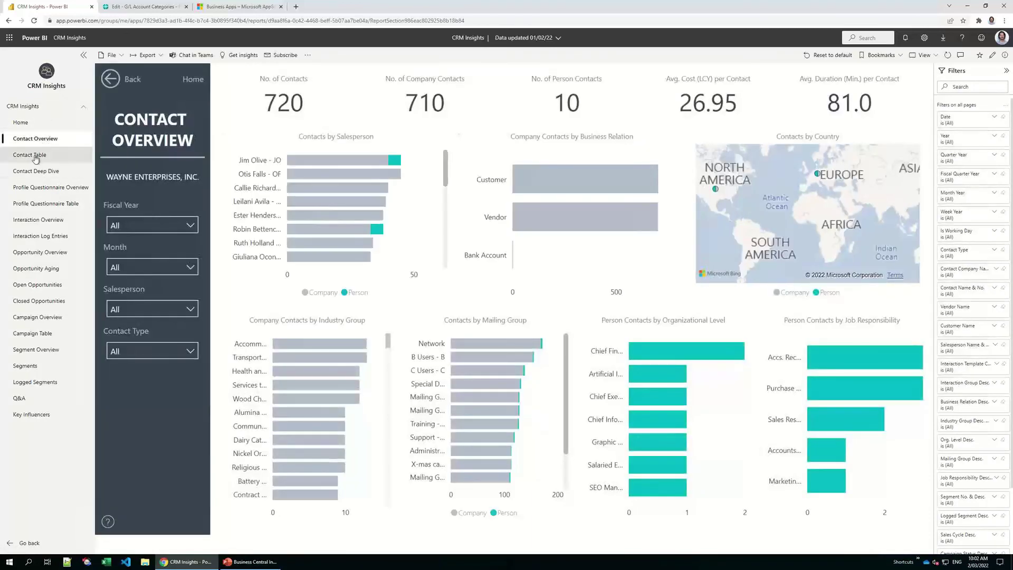
Browse Contact Table, Contact Deep Dive, both Profile Questionnaire pages, Opportunity Overview and Campaign Overview, and return to the list of apps.
{"action": "left_click", "coordinate": [35, 156]}
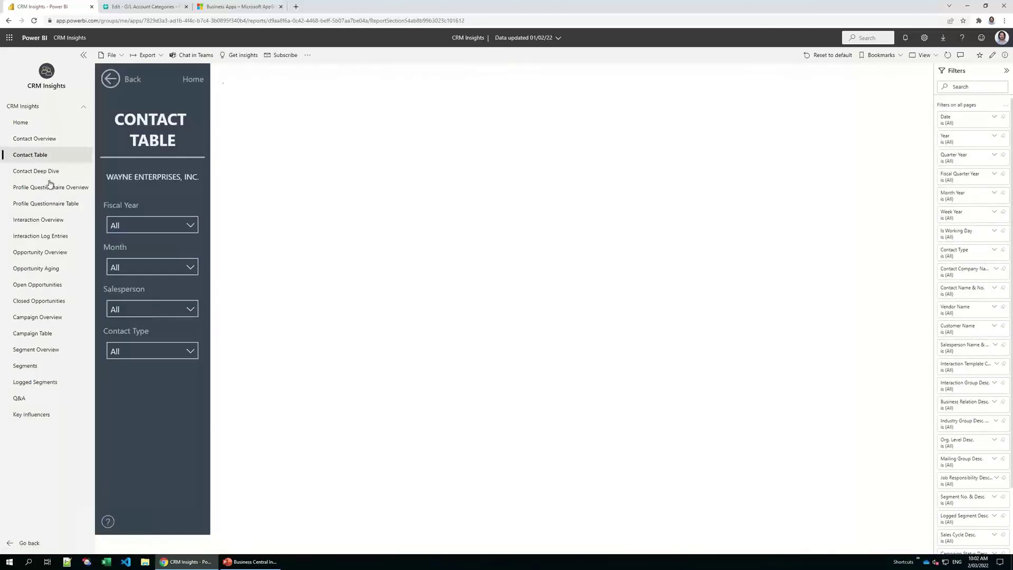
{"action": "left_click", "coordinate": [47, 172]}
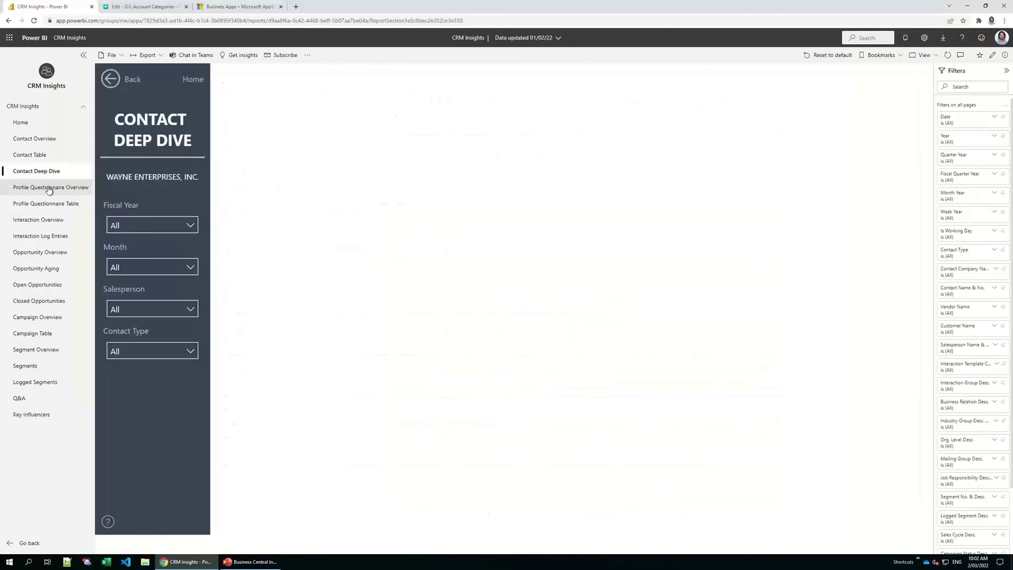
{"action": "left_click", "coordinate": [49, 188]}
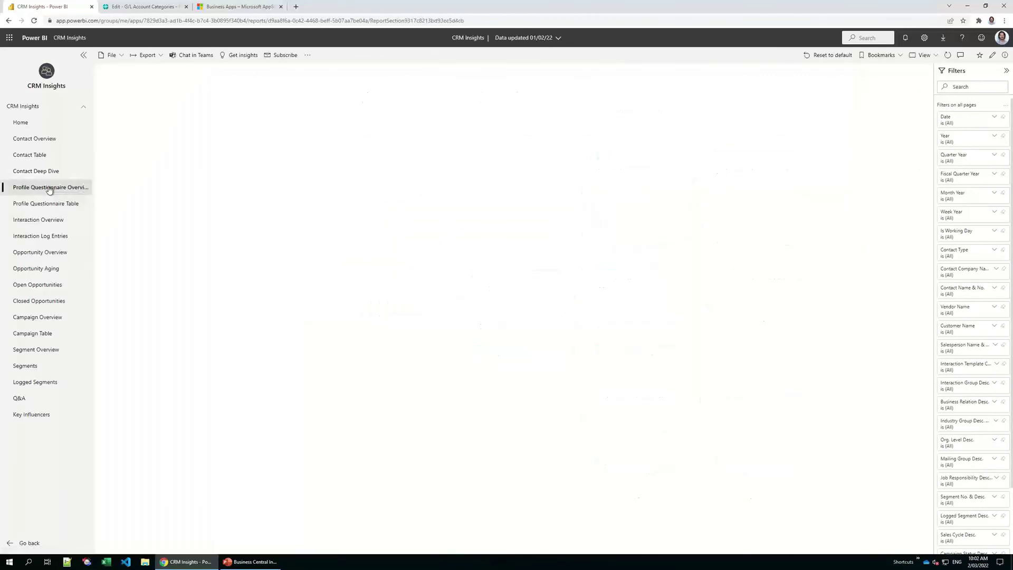
{"action": "left_click", "coordinate": [46, 205]}
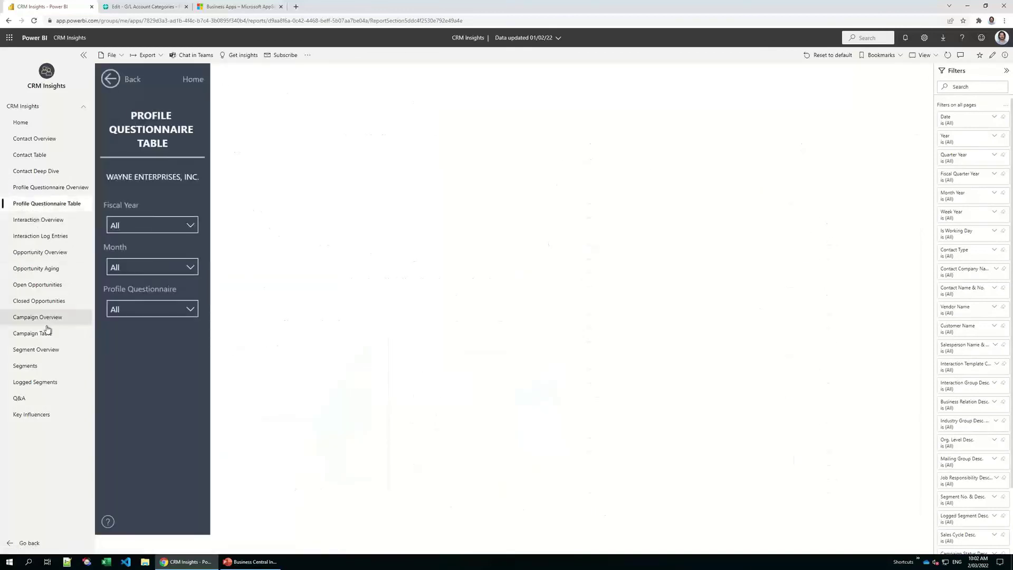
{"action": "left_click", "coordinate": [51, 253]}
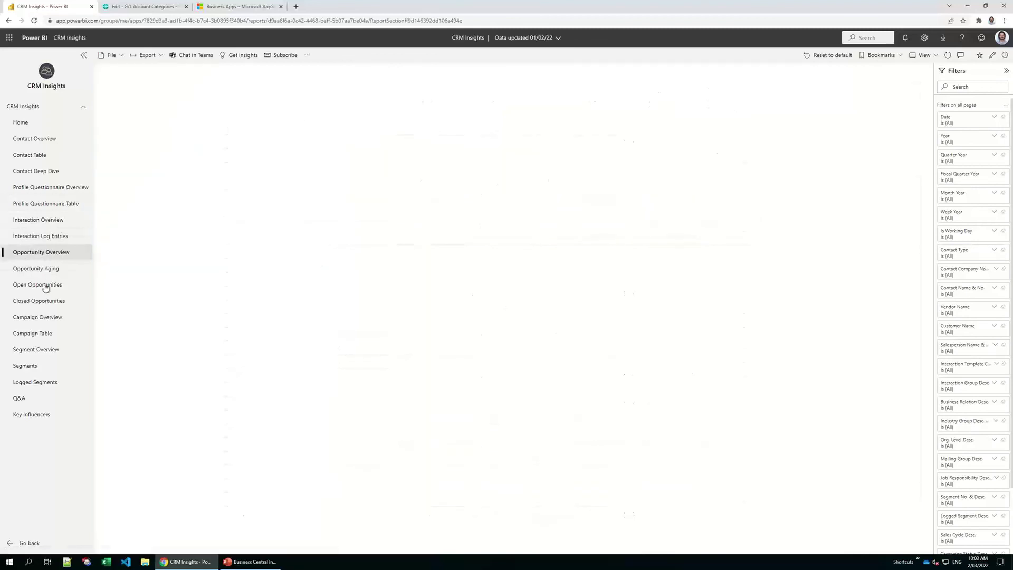
{"action": "left_click", "coordinate": [42, 318]}
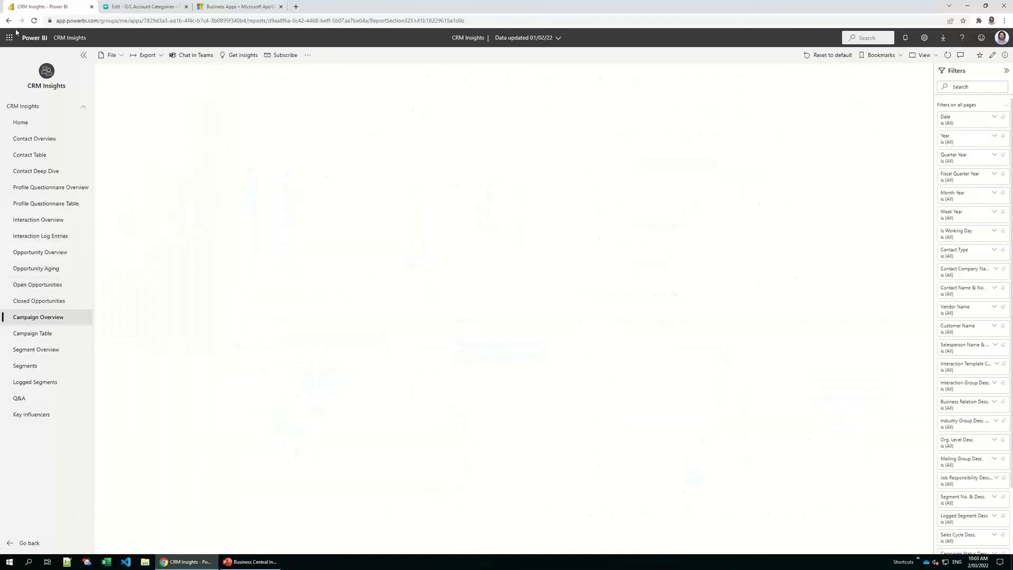
{"action": "left_click", "coordinate": [34, 38]}
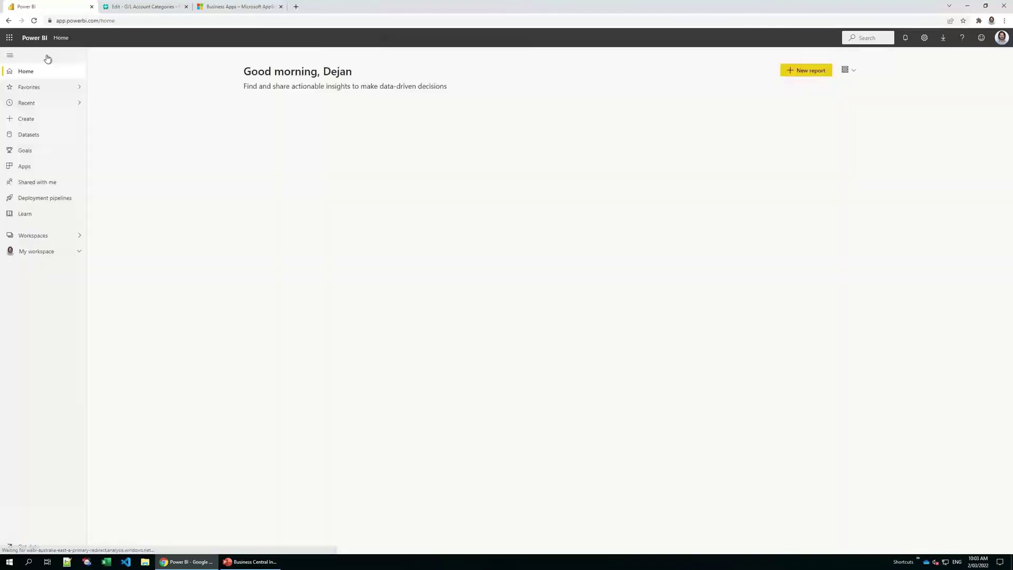
{"action": "left_click", "coordinate": [37, 168]}
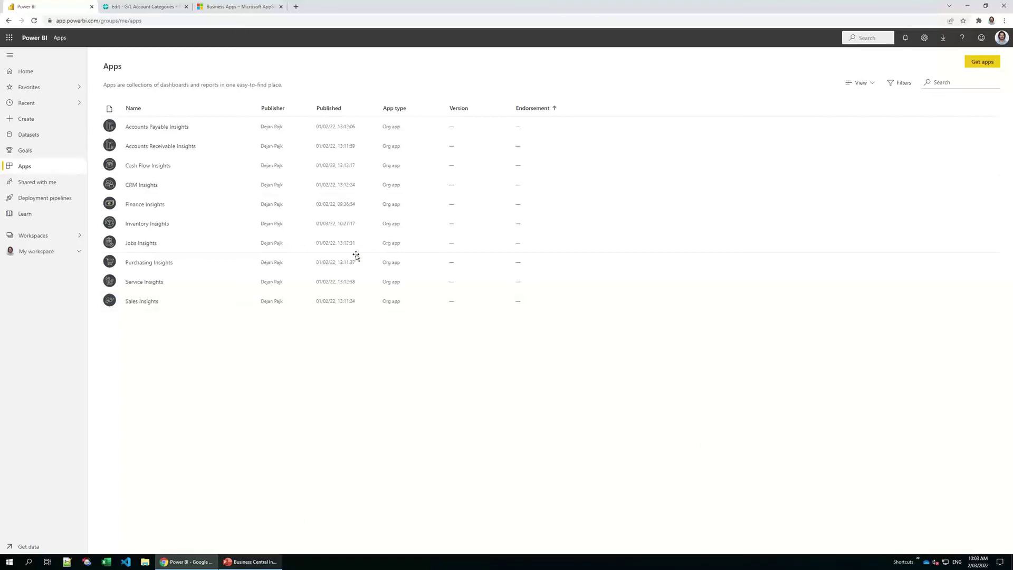
Switch to the PowerPoint presentation, select the "What else we offer" slide and start the slide show from it.
{"action": "key", "text": "alt+Tab"}
{"action": "scroll", "coordinate": [77, 230], "scroll_direction": "down", "scroll_amount": 2}
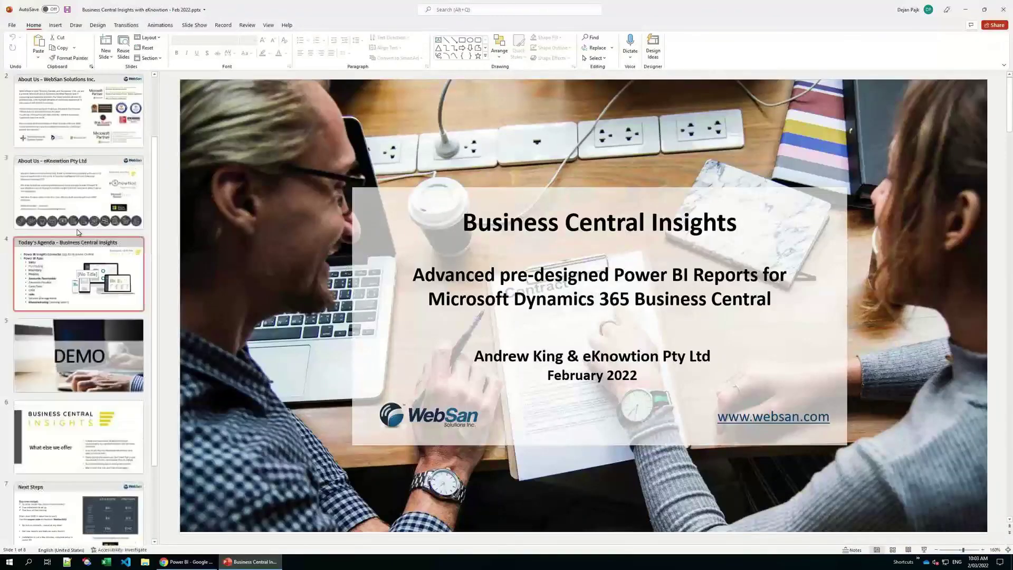
{"action": "left_click", "coordinate": [76, 408]}
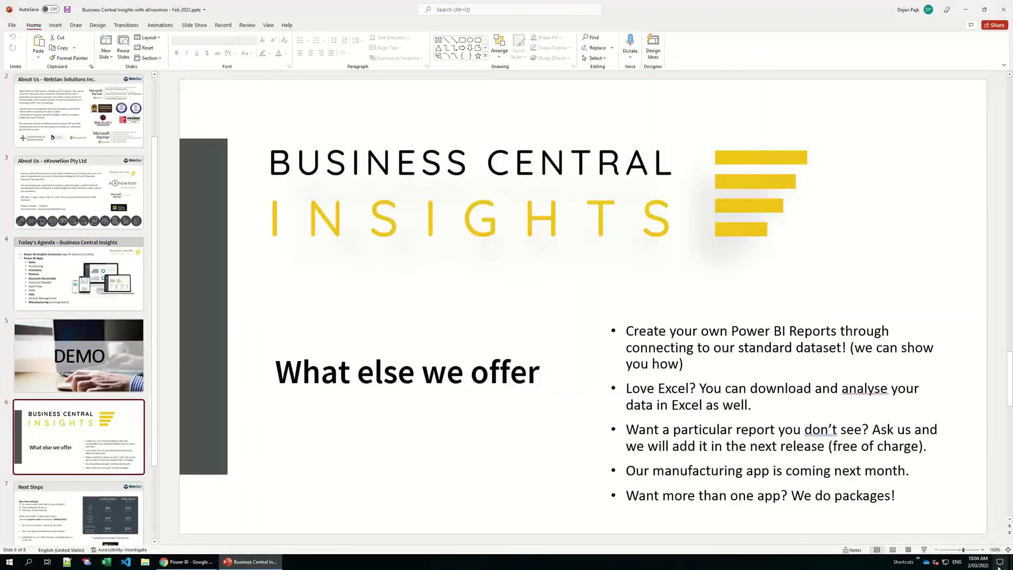
{"action": "left_click", "coordinate": [924, 550]}
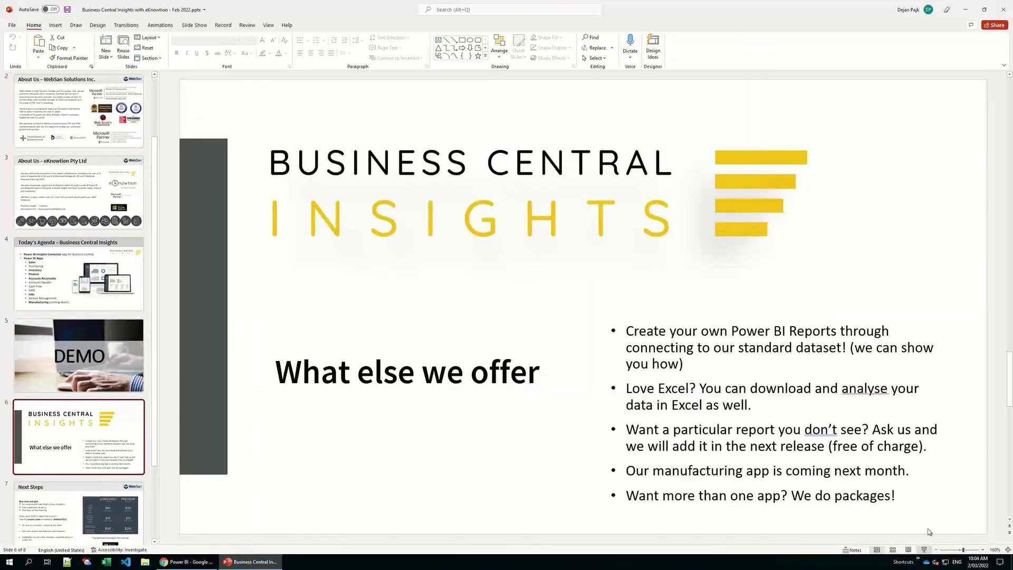